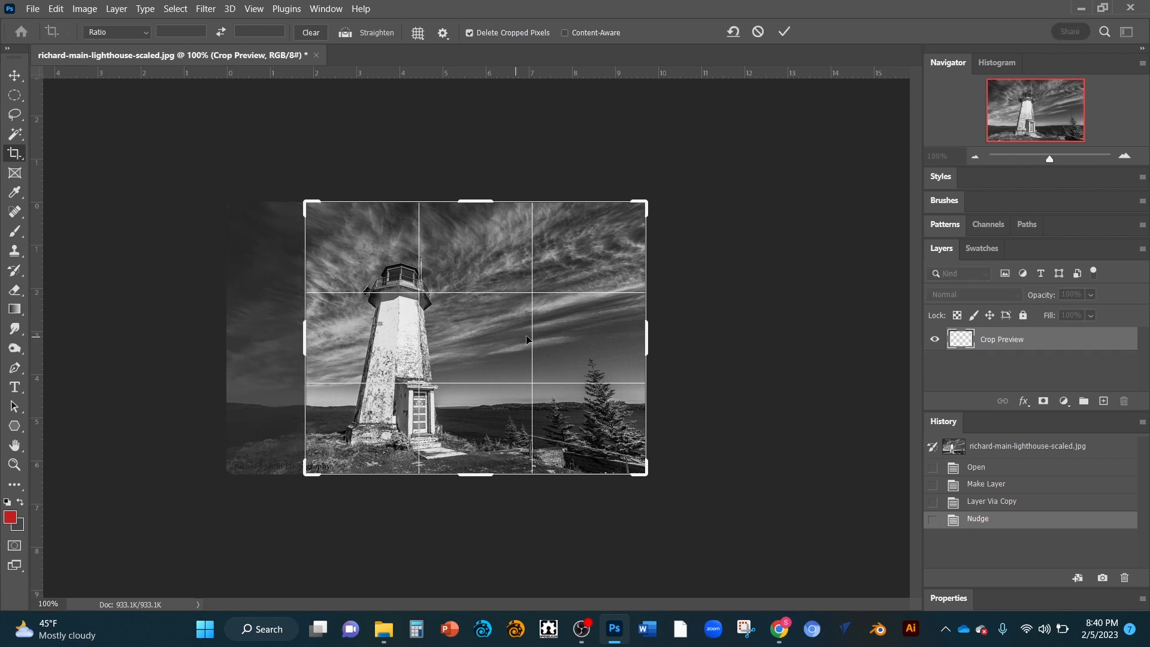
# Step: Try narrowing the crop box and stretching its corner past the image, then undo the stretch
pyautogui.moveTo(647, 334); pyautogui.dragTo(591, 331)
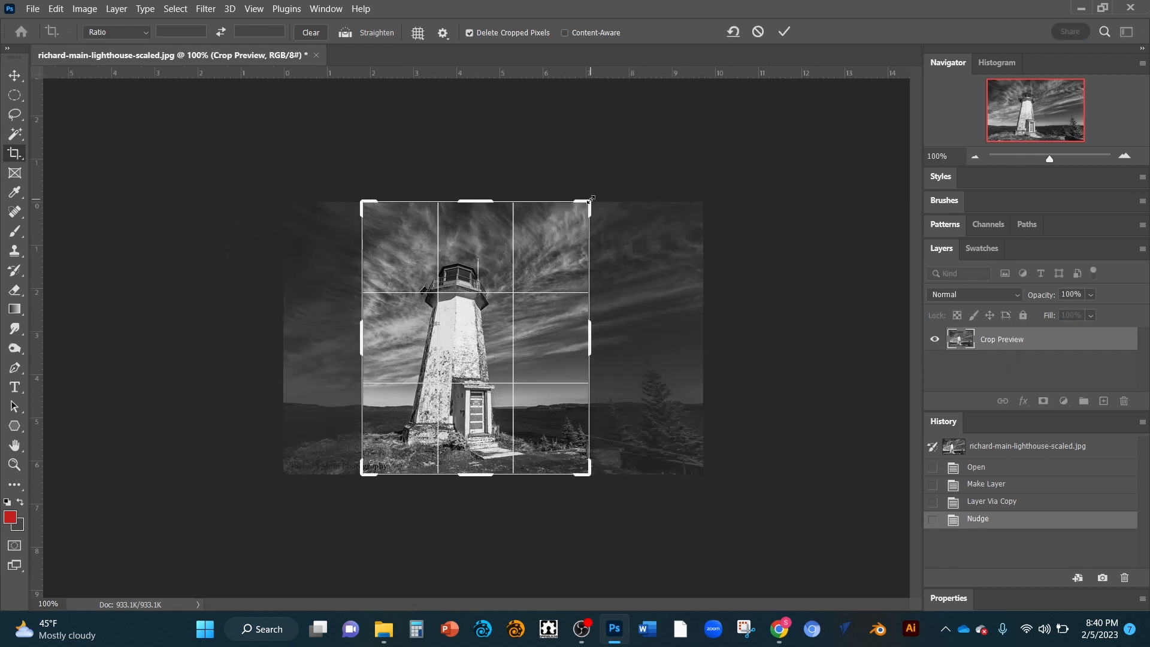
pyautogui.moveTo(582, 204)
pyautogui.mouseDown()
pyautogui.moveTo(590, 201)
pyautogui.moveTo(542, 225)
pyautogui.moveTo(598, 206)
pyautogui.mouseUp()
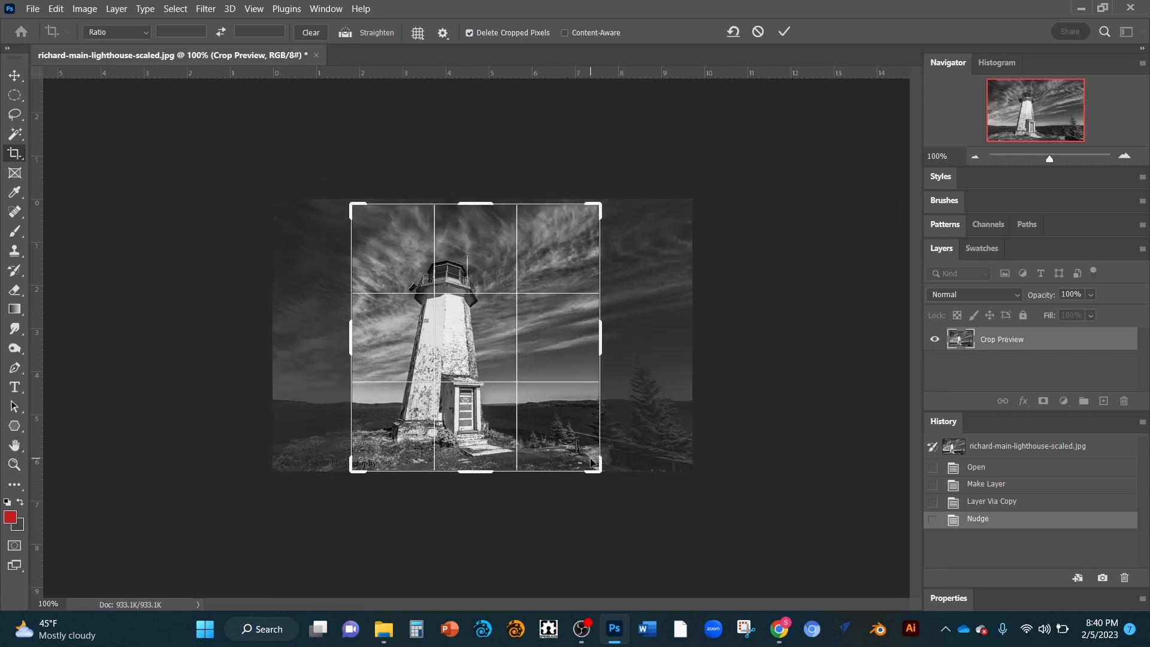
pyautogui.moveTo(595, 464); pyautogui.dragTo(665, 500)
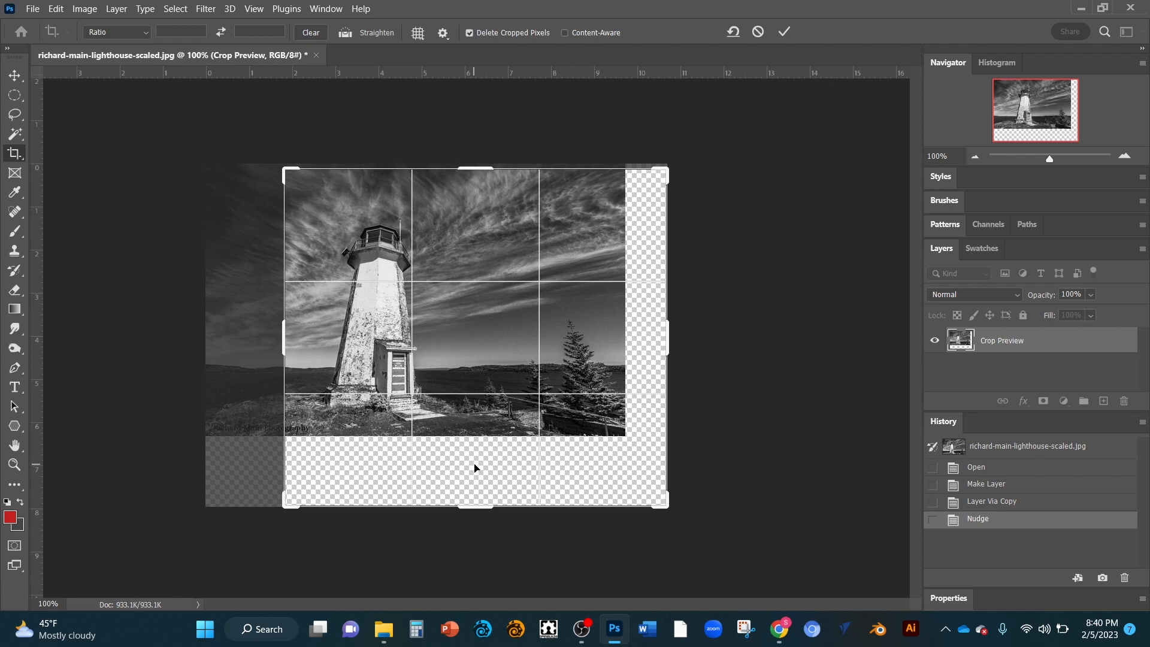
pyautogui.press('ctrl')
pyautogui.hotkey('ctrl', 'z')
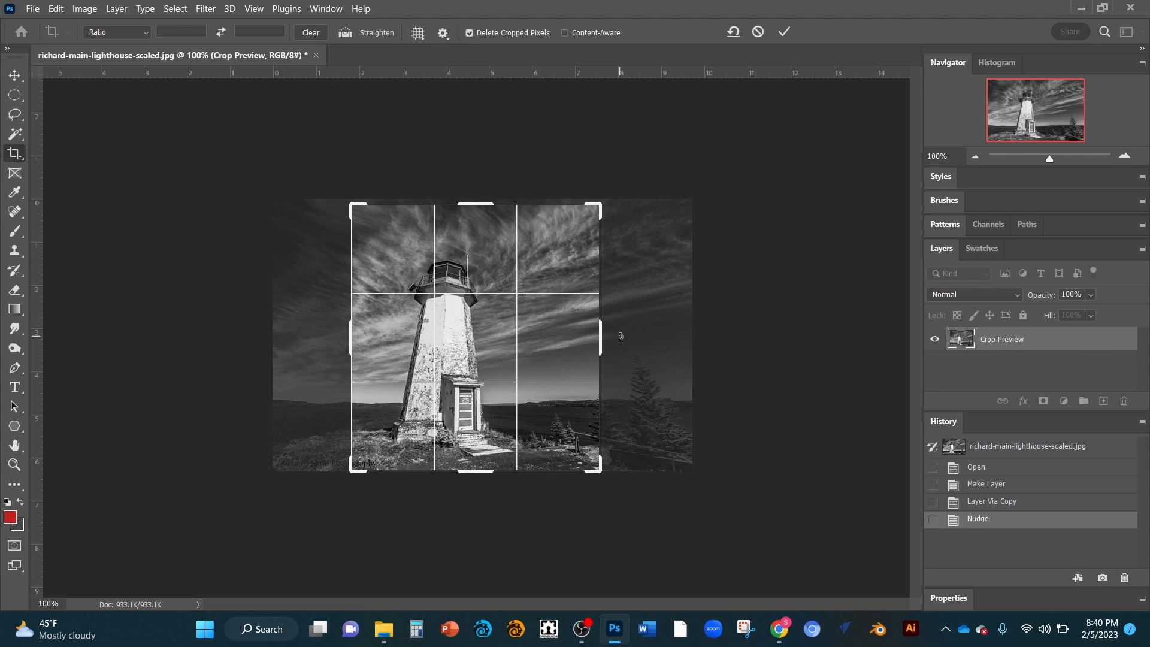
# Step: Widen the crop box's right and left edges to frame the lighthouse and commit the crop
pyautogui.moveTo(600, 339); pyautogui.dragTo(646, 337)
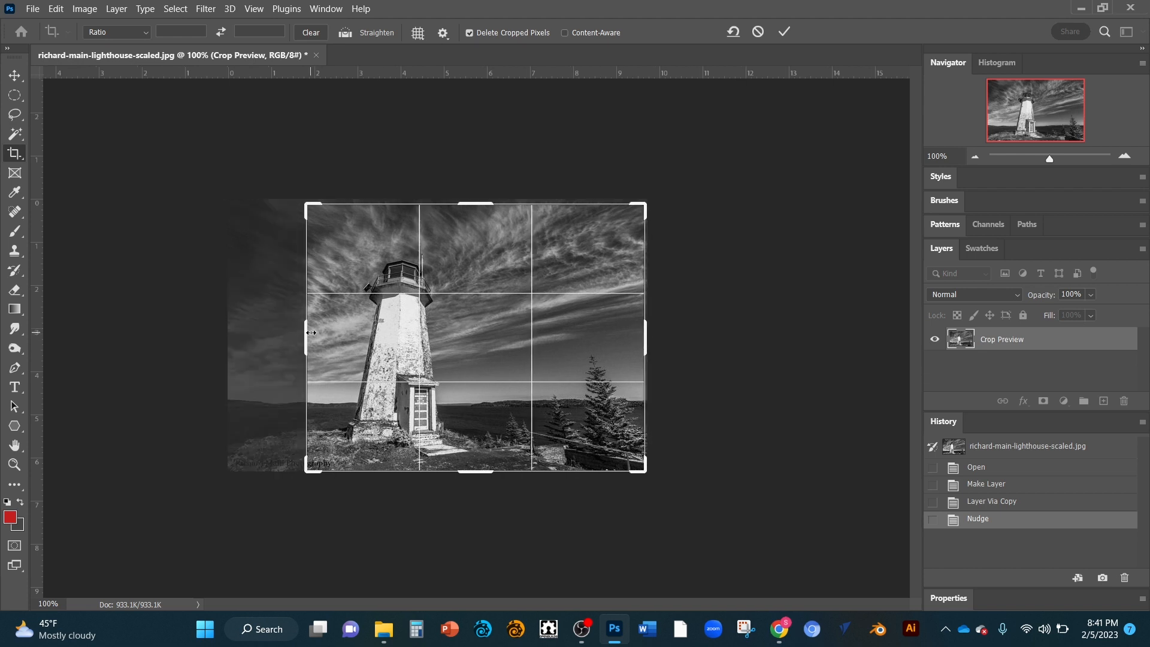
pyautogui.moveTo(311, 332); pyautogui.dragTo(288, 336)
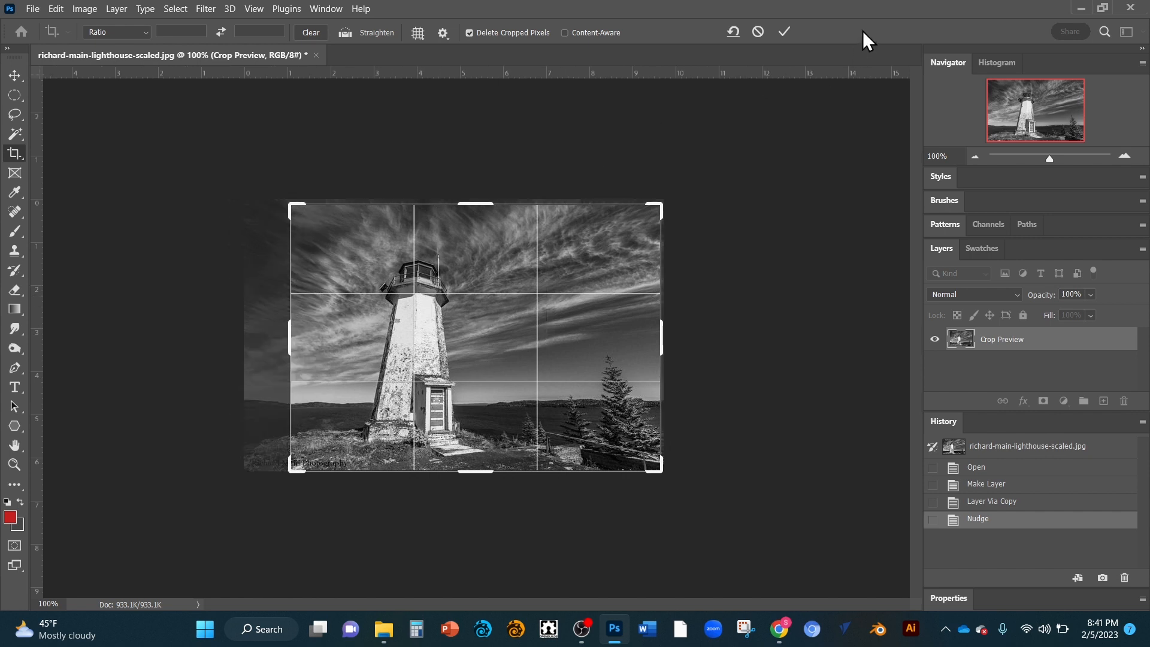
pyautogui.click(783, 33)
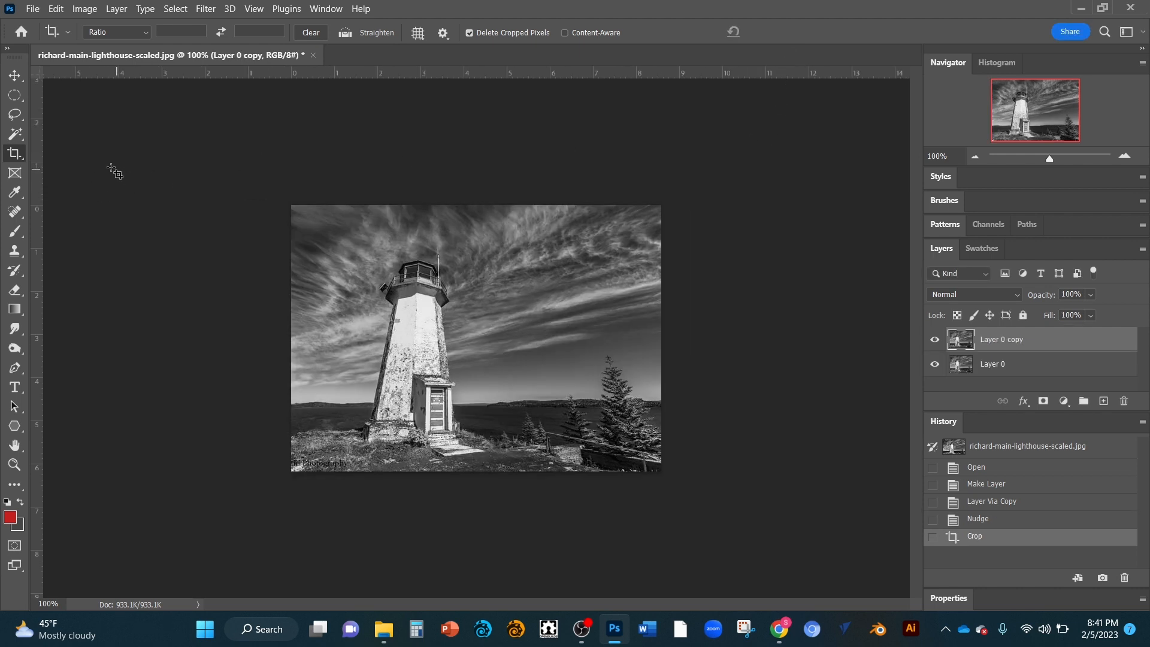
# Step: Select the Eyedropper tool and sample tones at several spots across the sky, lighthouse and ground
pyautogui.rightClick(14, 153)
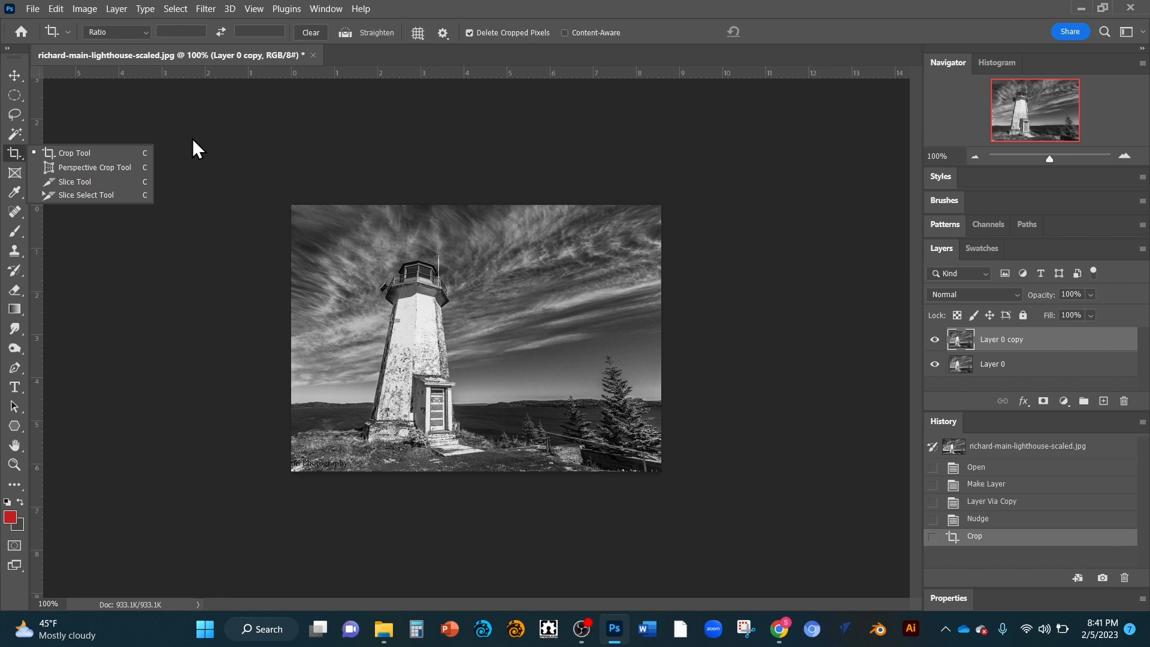
pyautogui.click(15, 190)
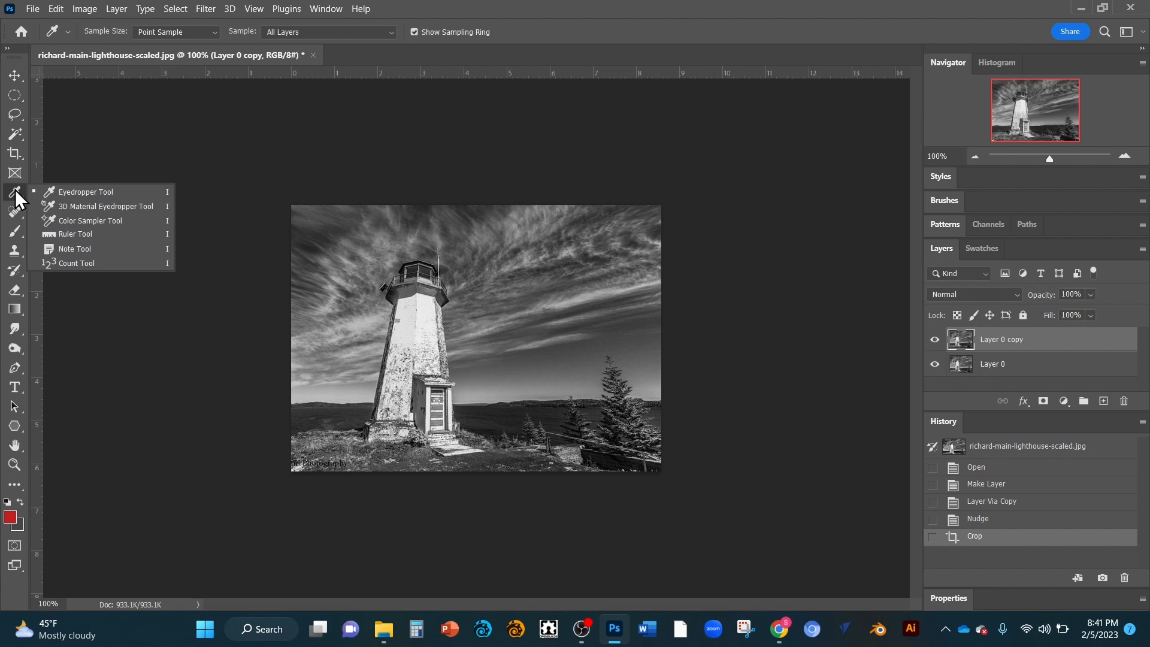
pyautogui.click(98, 193)
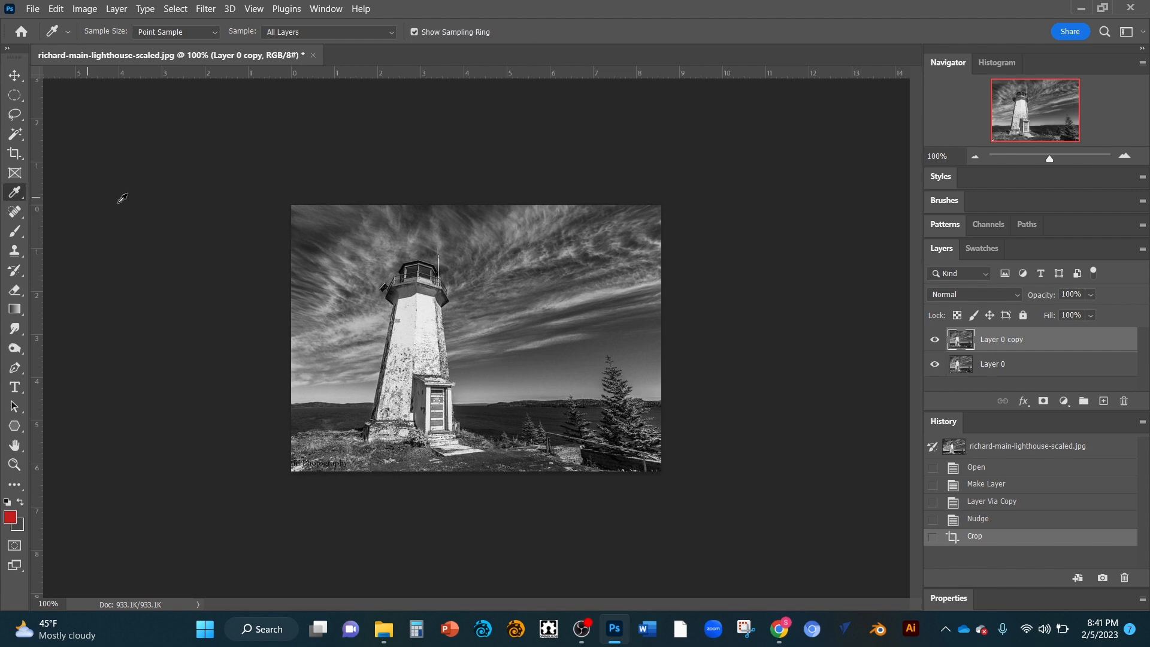
pyautogui.click(471, 250)
pyautogui.click(509, 253)
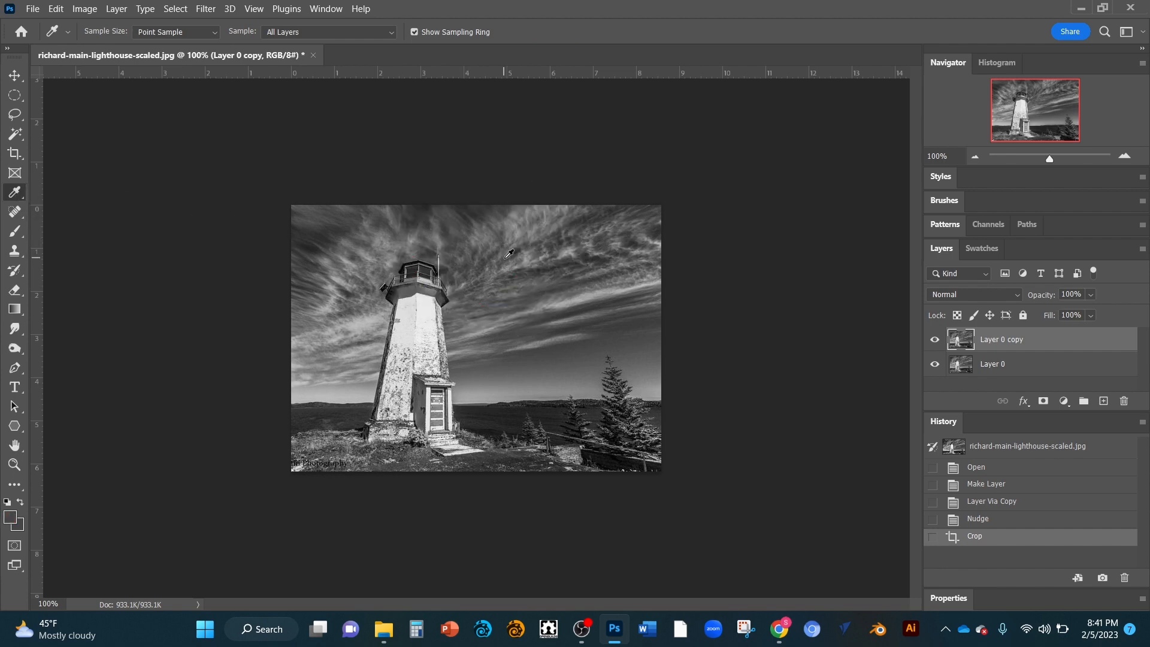
pyautogui.click(442, 321)
pyautogui.click(440, 306)
pyautogui.click(573, 279)
pyautogui.click(515, 413)
pyautogui.click(336, 374)
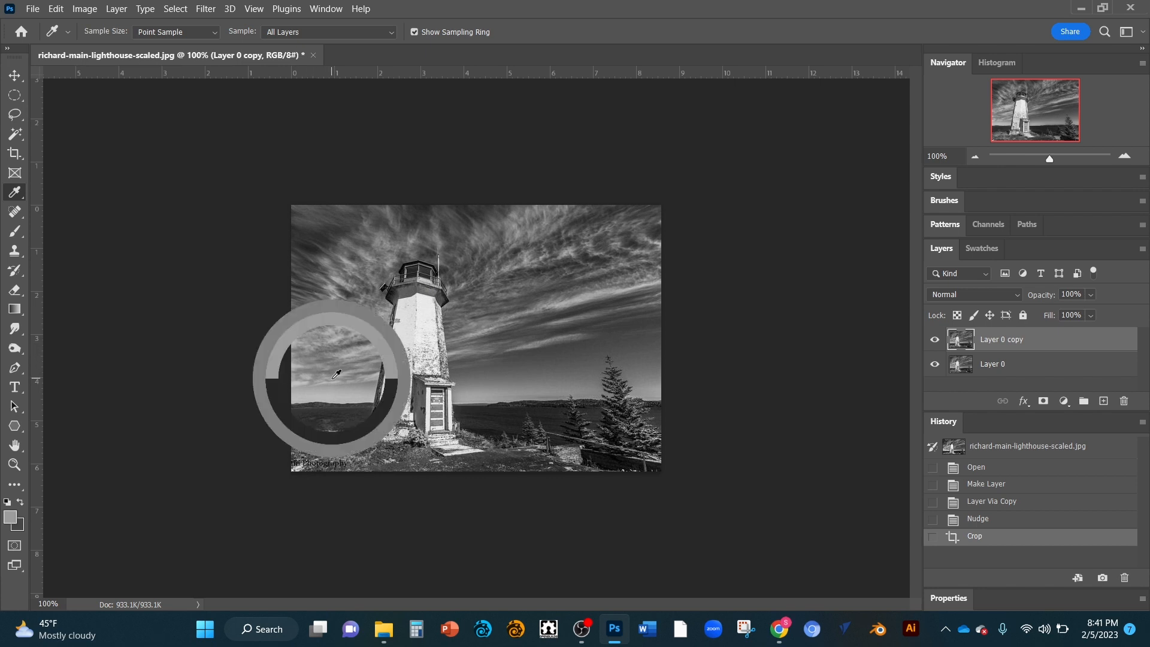
# Step: Switch to the Ruler tool and draw several horizontal and vertical measuring lines across the sky
pyautogui.rightClick(21, 195)
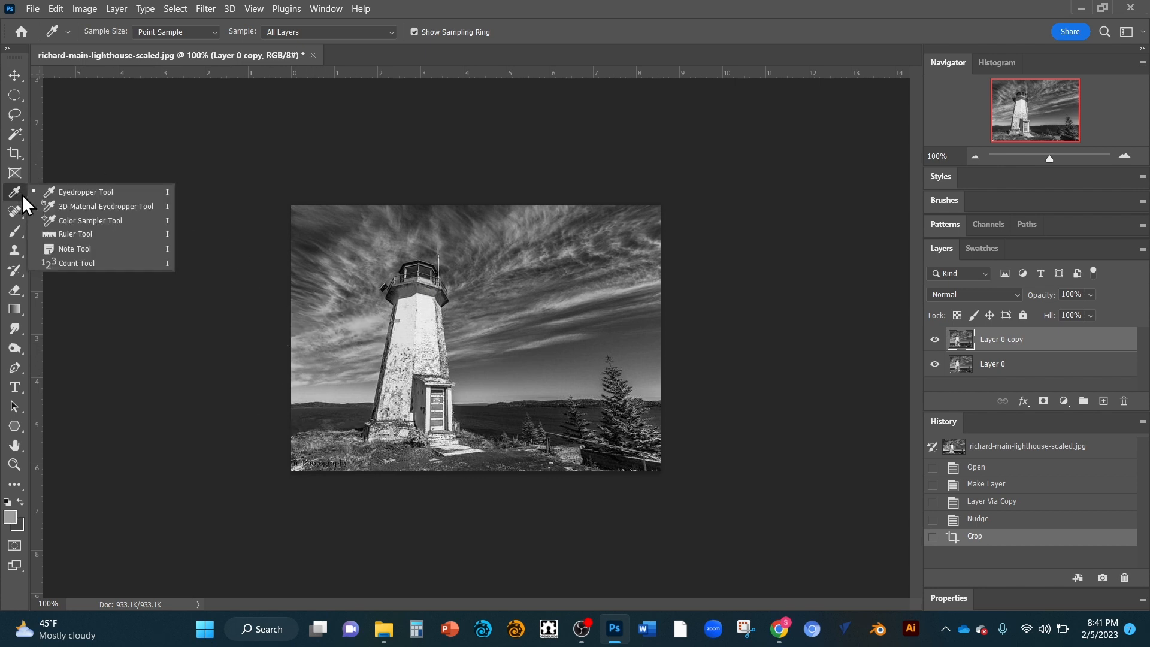
pyautogui.click(91, 232)
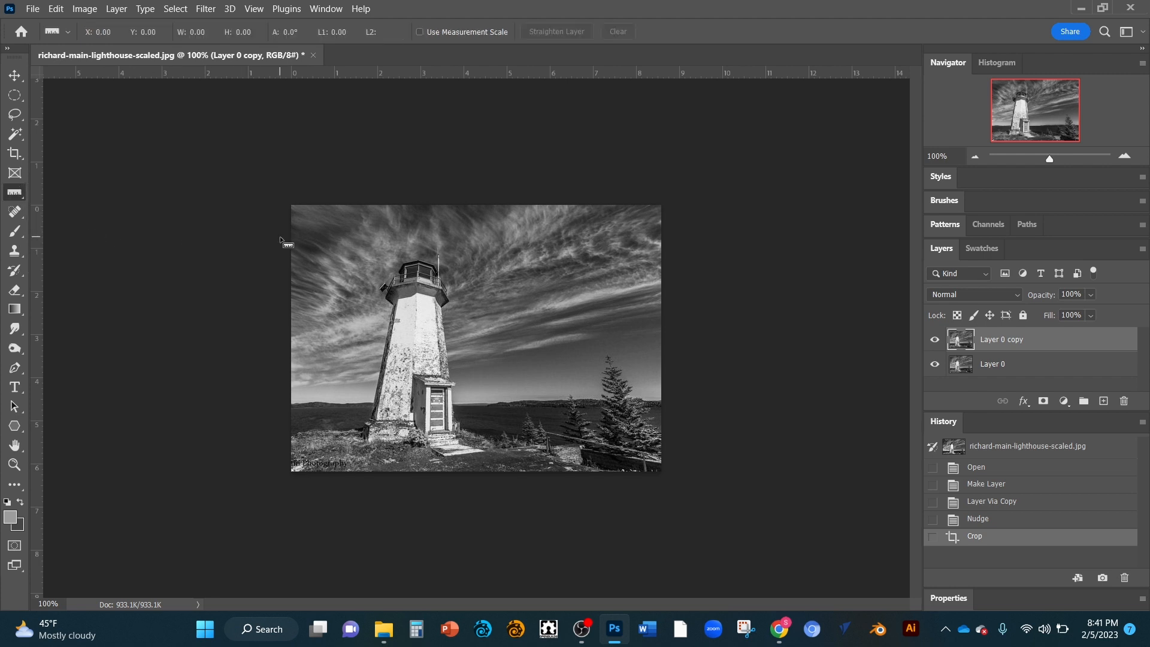
pyautogui.moveTo(293, 237)
pyautogui.mouseDown()
pyautogui.moveTo(378, 254)
pyautogui.moveTo(658, 238)
pyautogui.mouseUp()
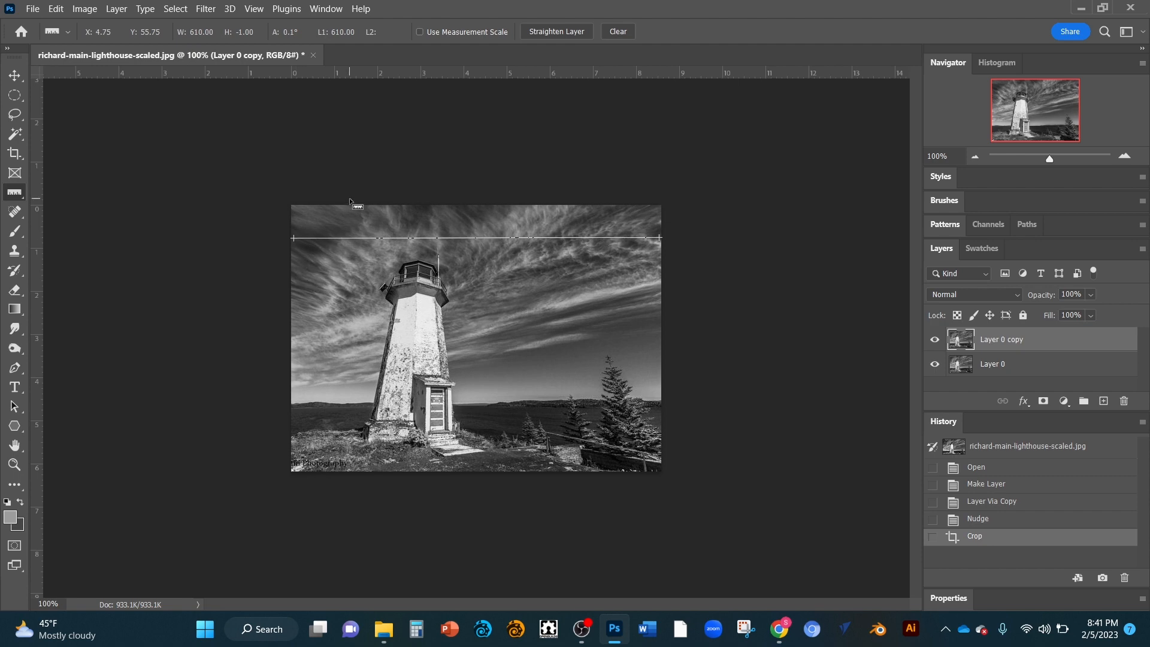
pyautogui.moveTo(347, 208); pyautogui.dragTo(338, 312)
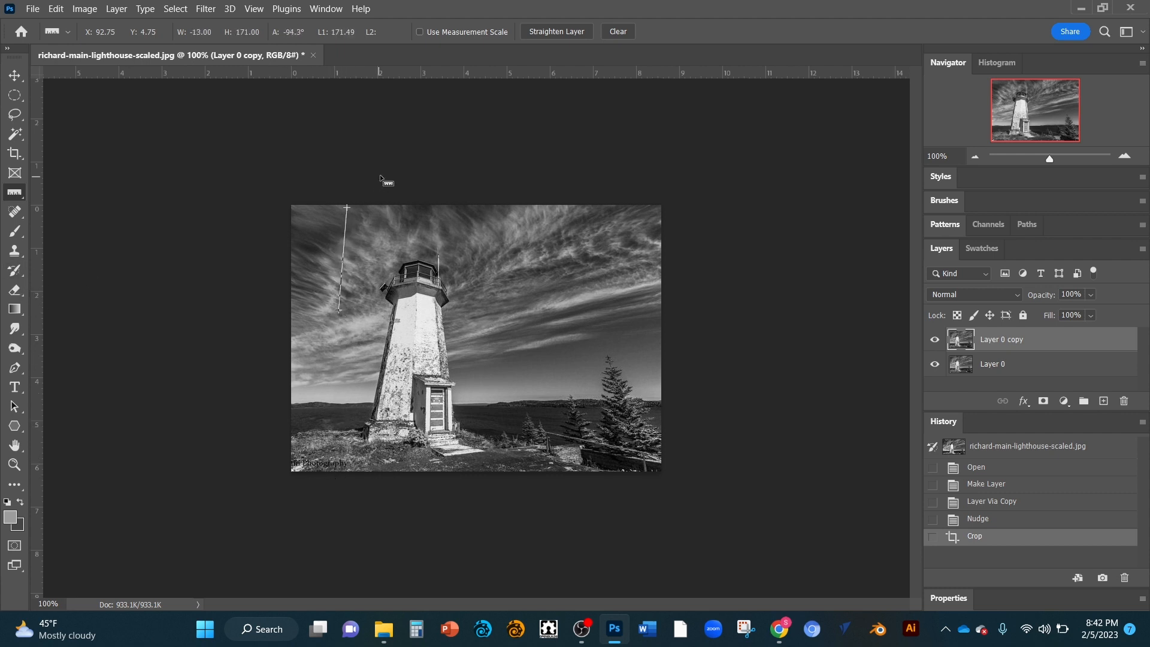
pyautogui.moveTo(346, 208); pyautogui.dragTo(329, 268)
pyautogui.moveTo(292, 208); pyautogui.dragTo(642, 210)
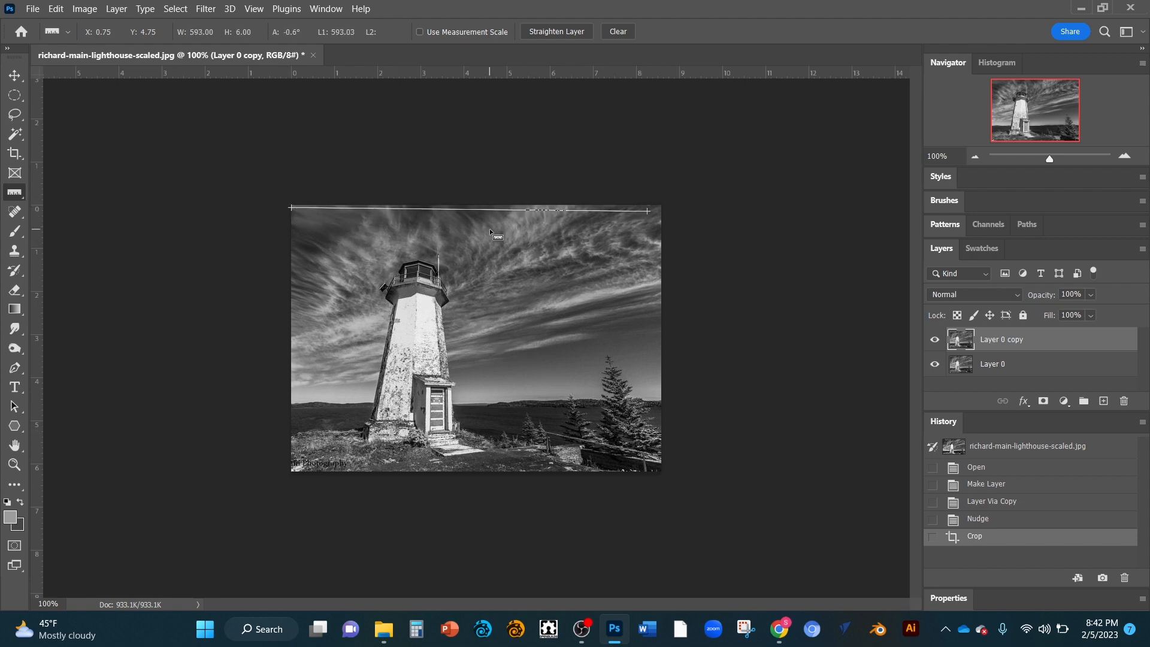
pyautogui.moveTo(490, 229); pyautogui.dragTo(659, 228)
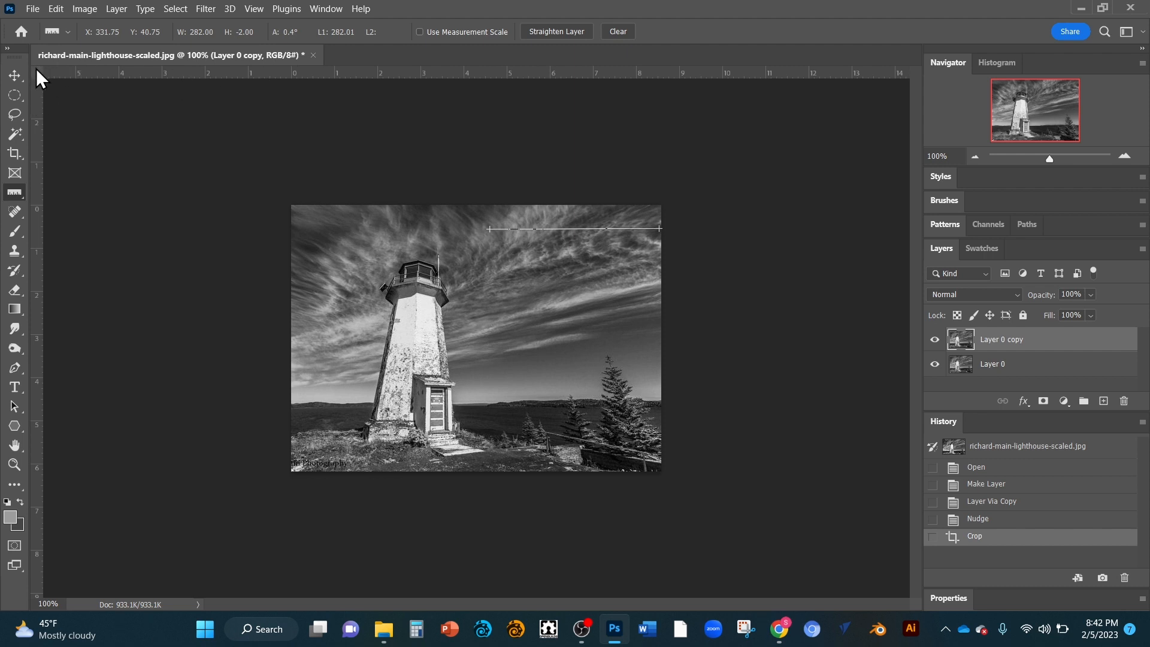
# Step: Move the ruler origin to the image's top-left corner and measure the image's full width and height
pyautogui.moveTo(36, 69); pyautogui.dragTo(374, 258)
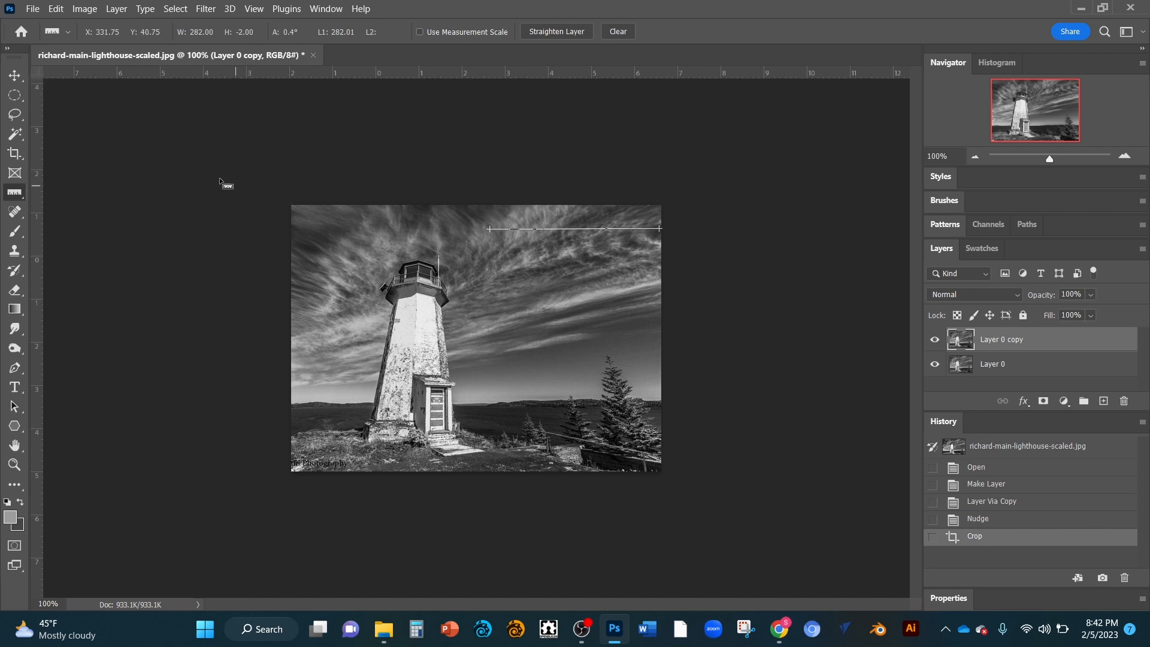
pyautogui.moveTo(34, 68); pyautogui.dragTo(291, 204)
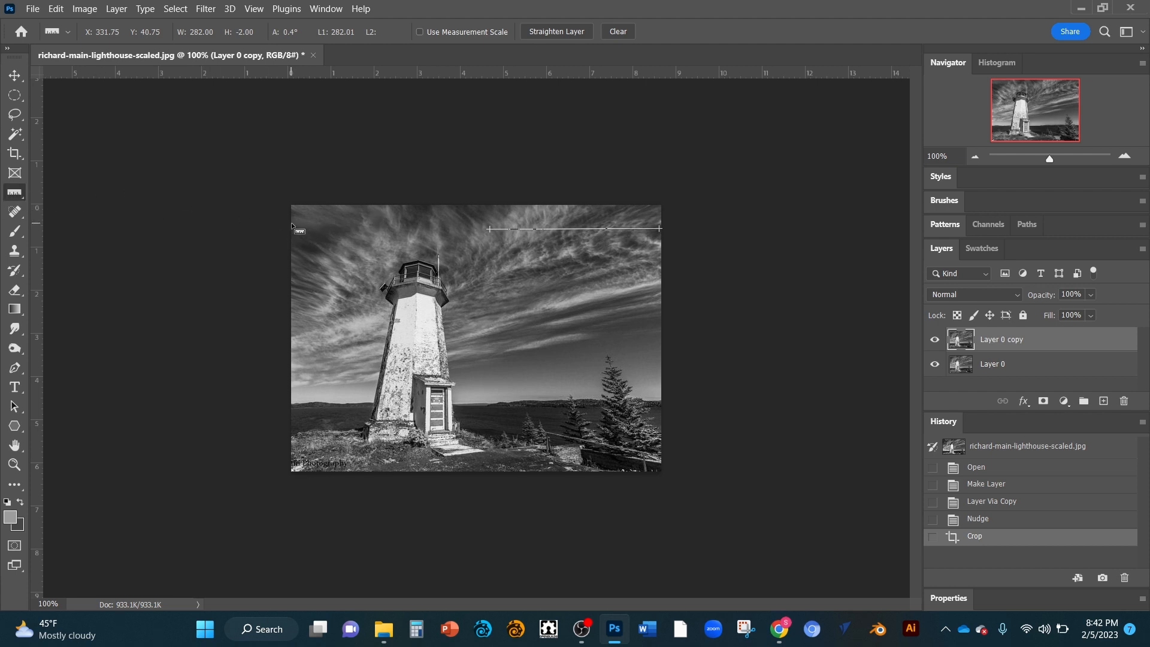
pyautogui.moveTo(291, 223); pyautogui.dragTo(662, 225)
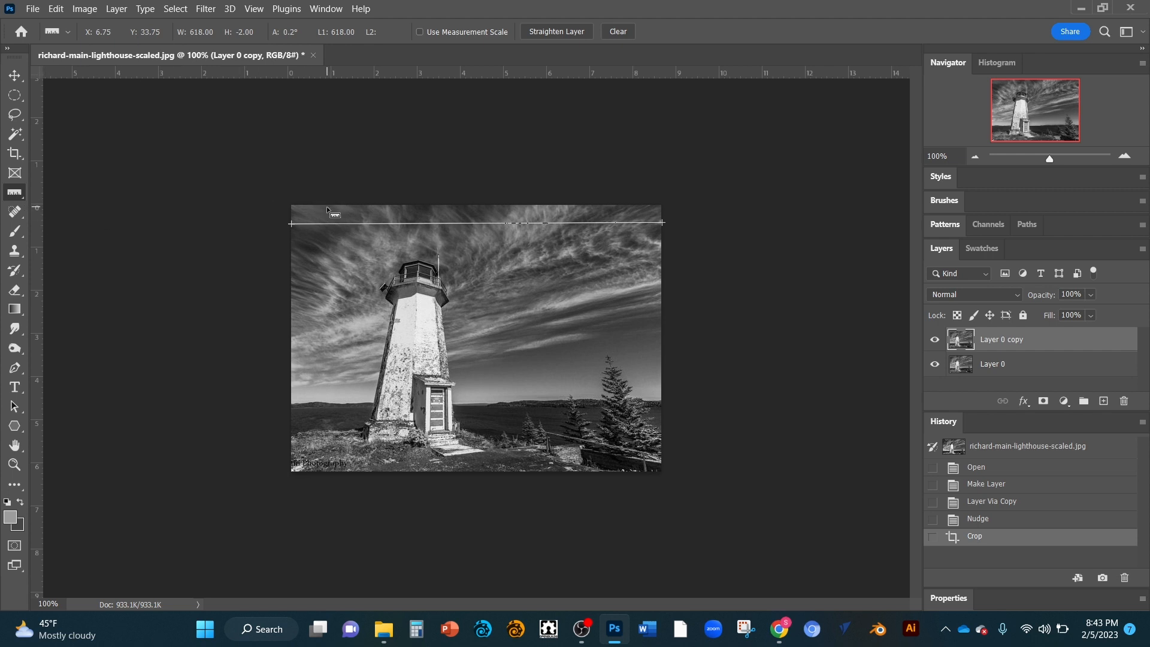
pyautogui.moveTo(328, 205)
pyautogui.mouseDown()
pyautogui.moveTo(340, 478)
pyautogui.moveTo(329, 470)
pyautogui.mouseUp()
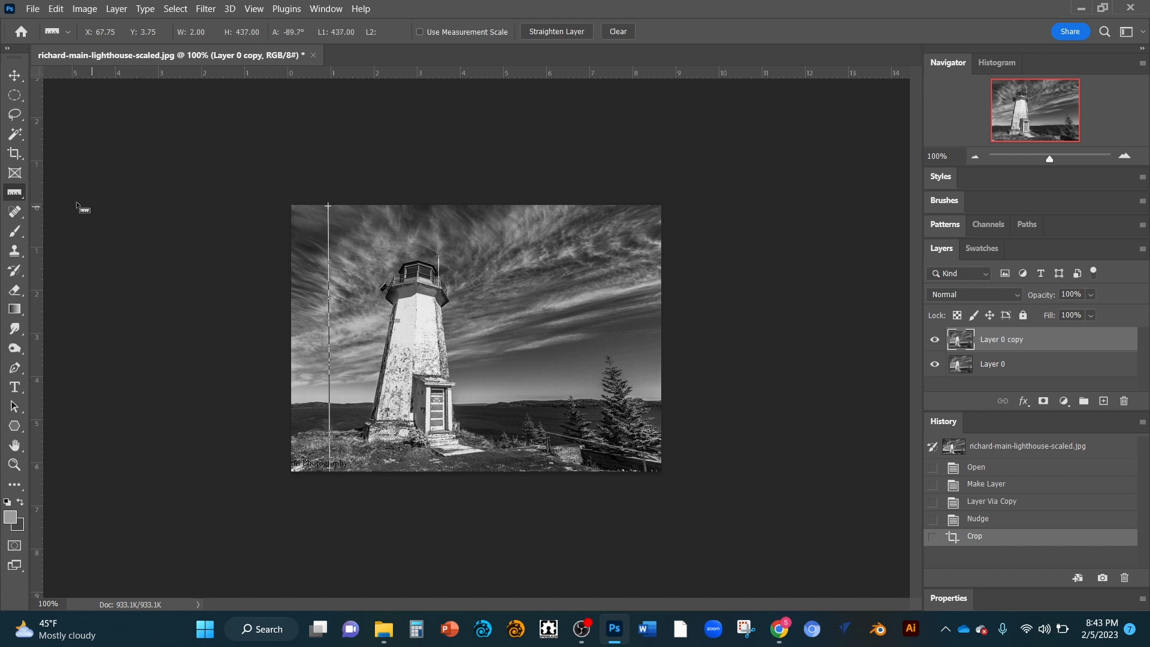
# Step: Select the Spot Healing Brush and set the brush size to 24 px
pyautogui.rightClick(16, 189)
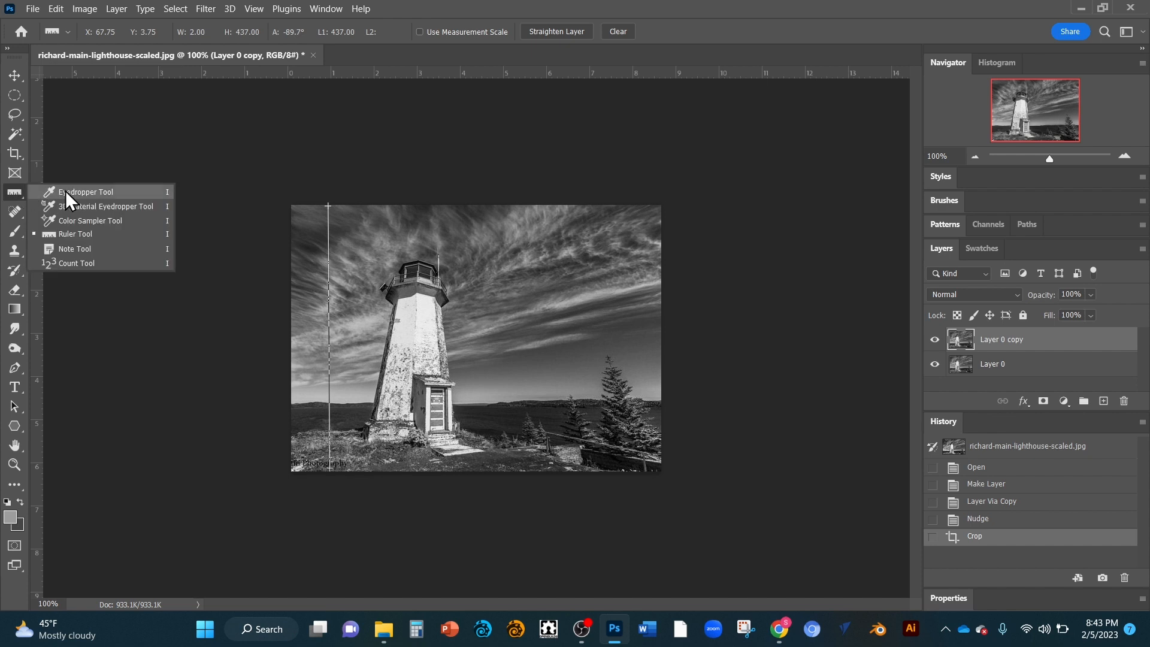
pyautogui.click(82, 192)
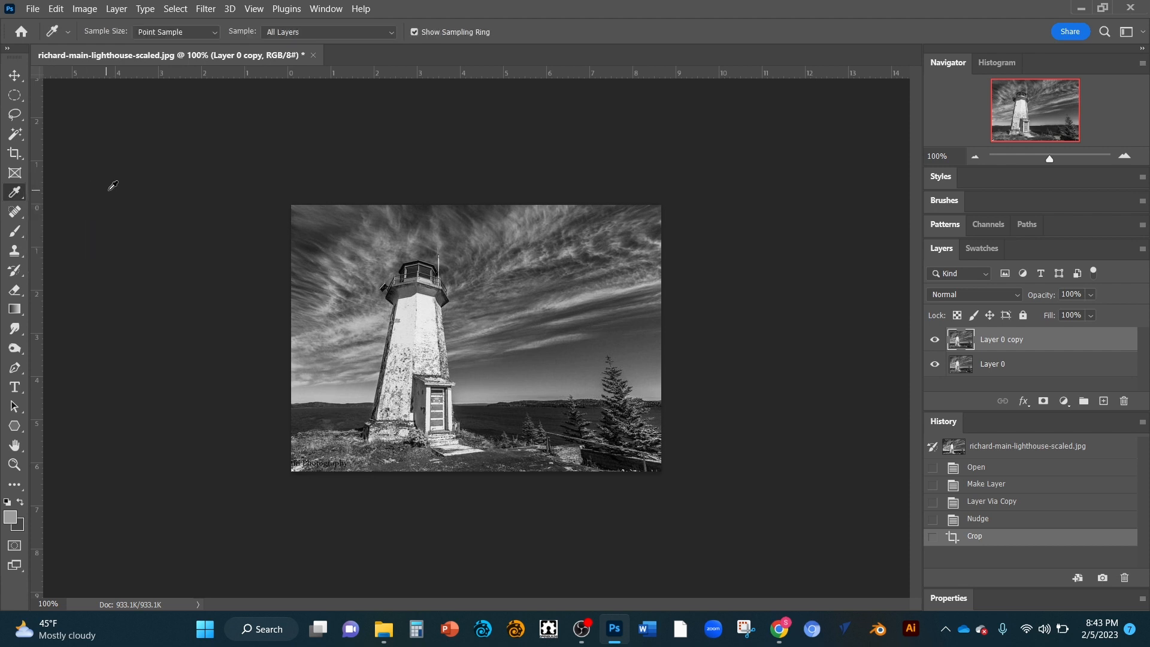
pyautogui.click(17, 211)
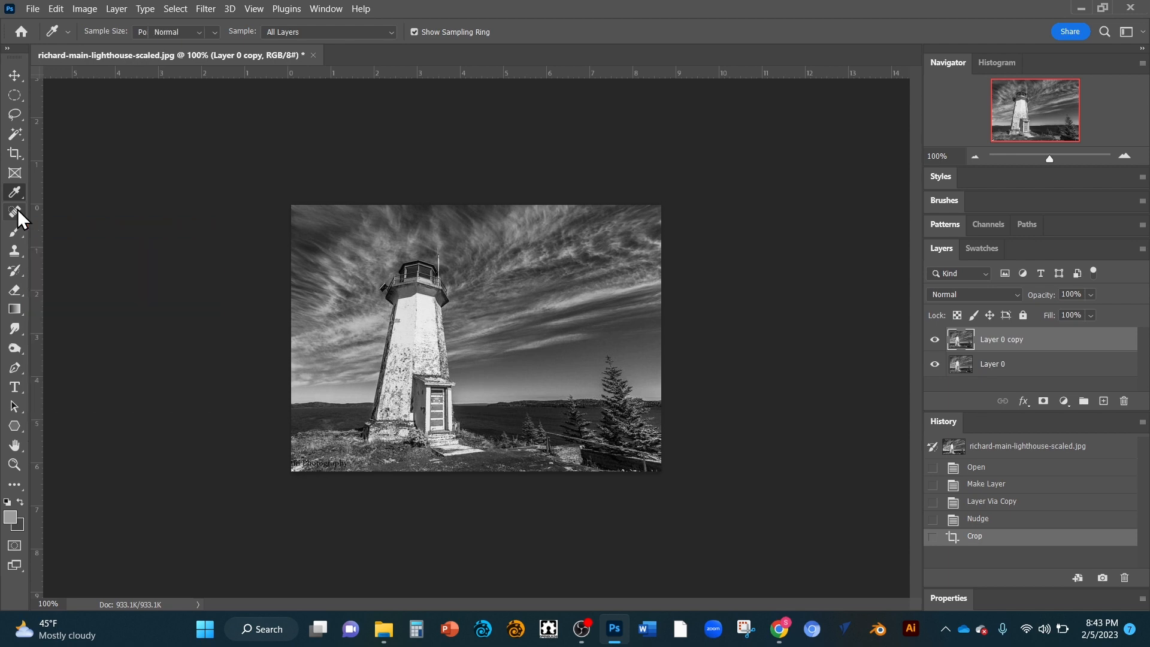
pyautogui.rightClick(509, 249)
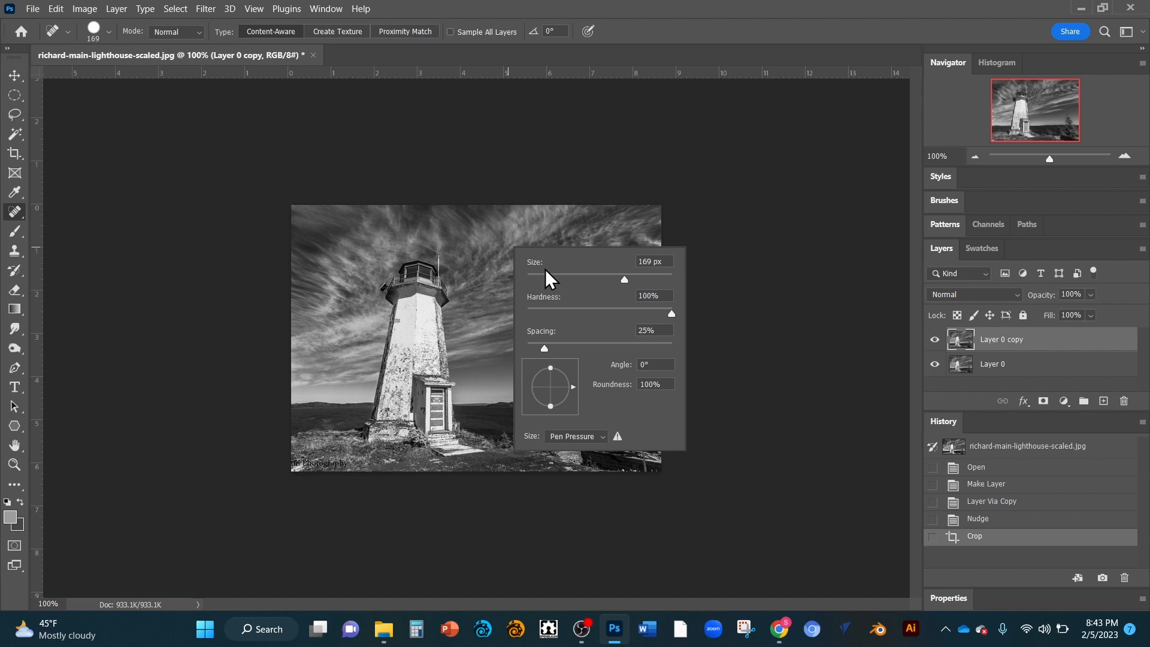
pyautogui.click(544, 275)
# Step: Try a heal on a spot in the sky and undo it
pyautogui.click(498, 266)
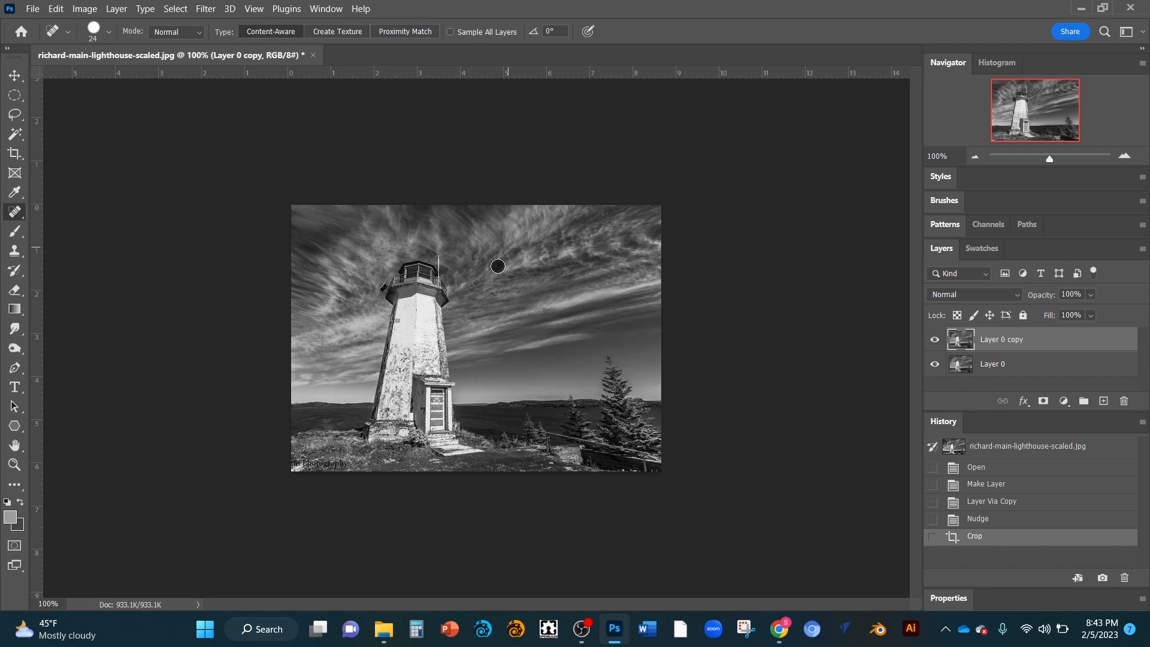
pyautogui.hotkey('ctrl', 'z')
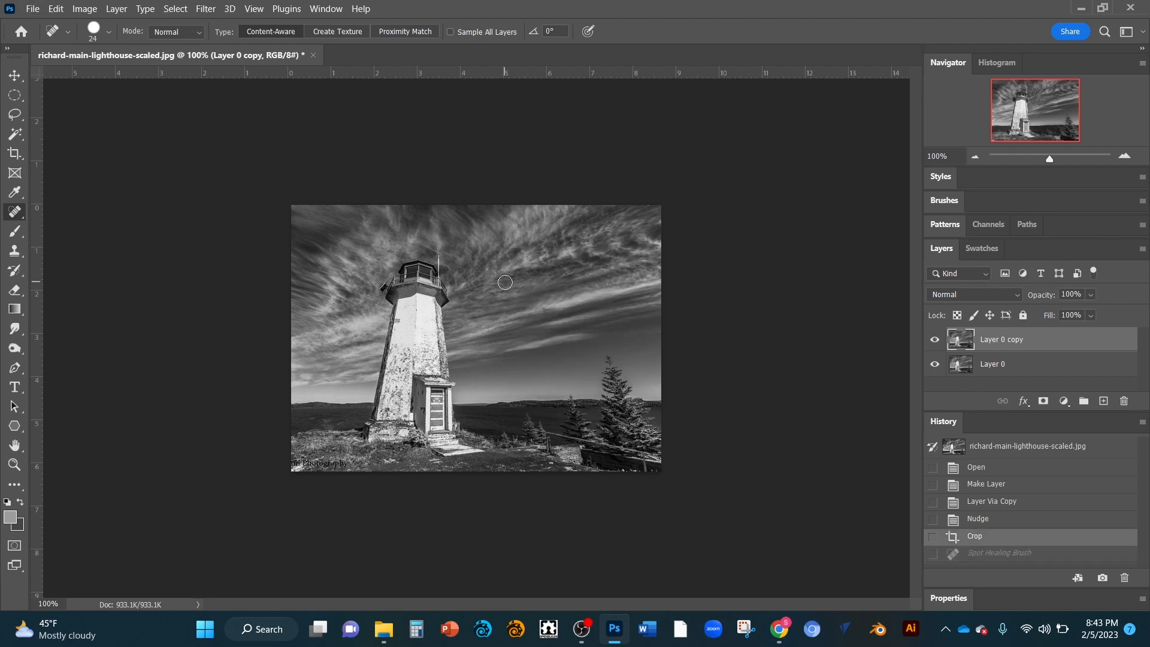
# Step: Set the healing brush to 4 px and remove blemishes on the upper lighthouse wall
pyautogui.scroll(5, 498, 282)
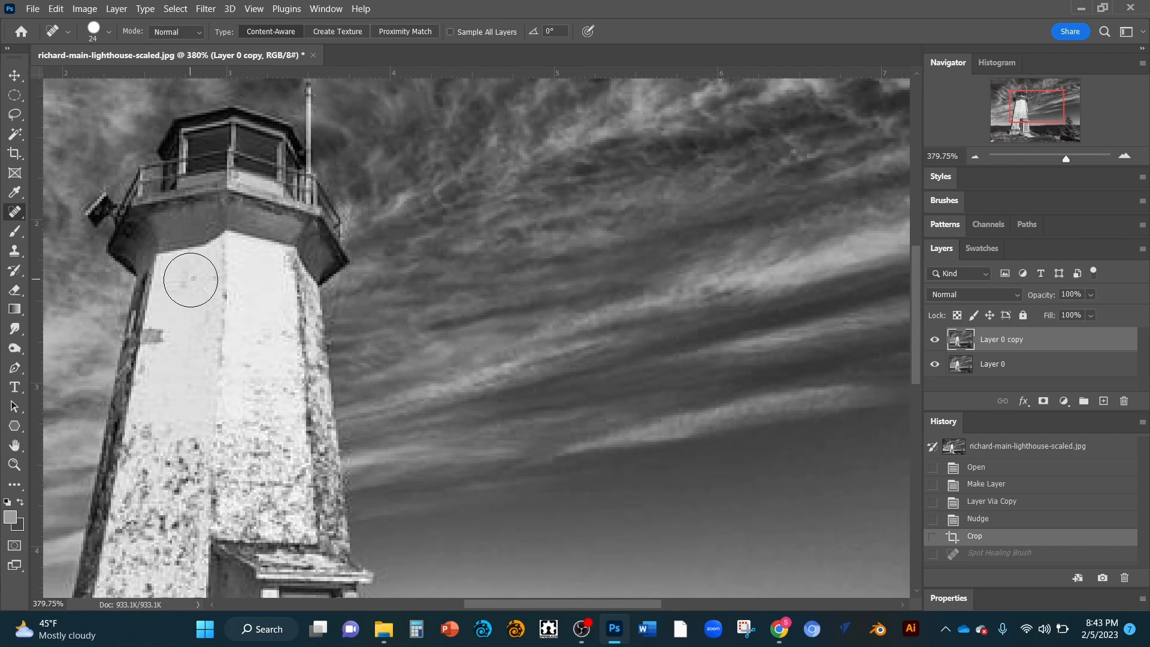
pyautogui.rightClick(187, 280)
pyautogui.moveTo(223, 311); pyautogui.dragTo(211, 303)
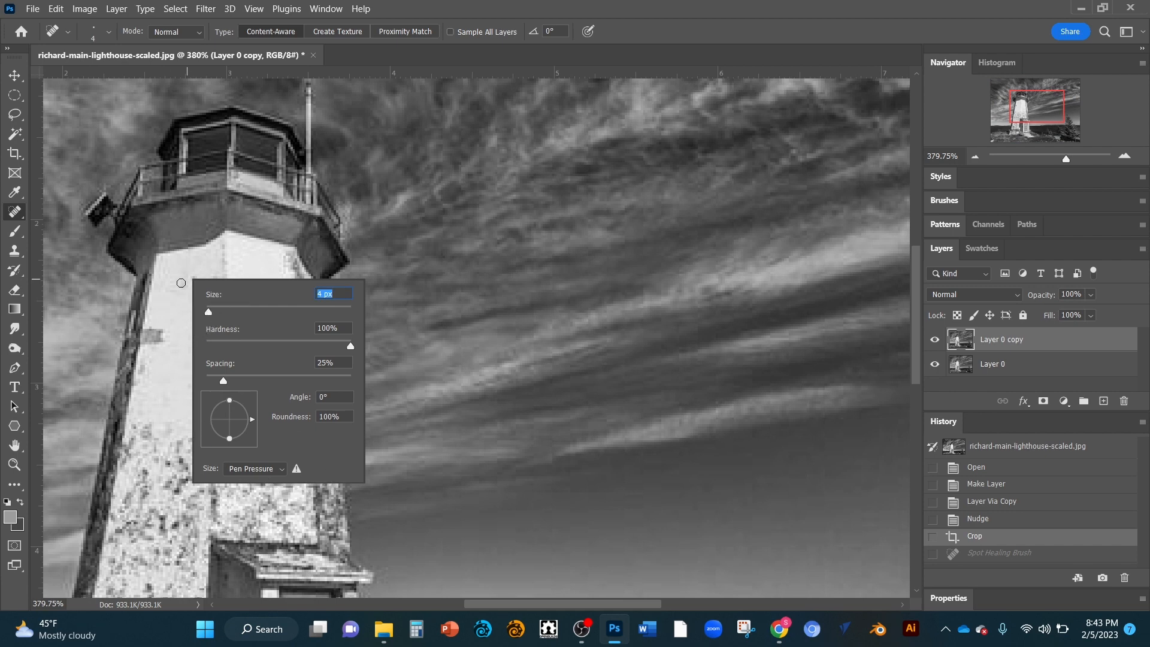
pyautogui.click(182, 283)
pyautogui.moveTo(173, 281)
pyautogui.mouseDown()
pyautogui.moveTo(194, 272)
pyautogui.moveTo(216, 291)
pyautogui.mouseUp()
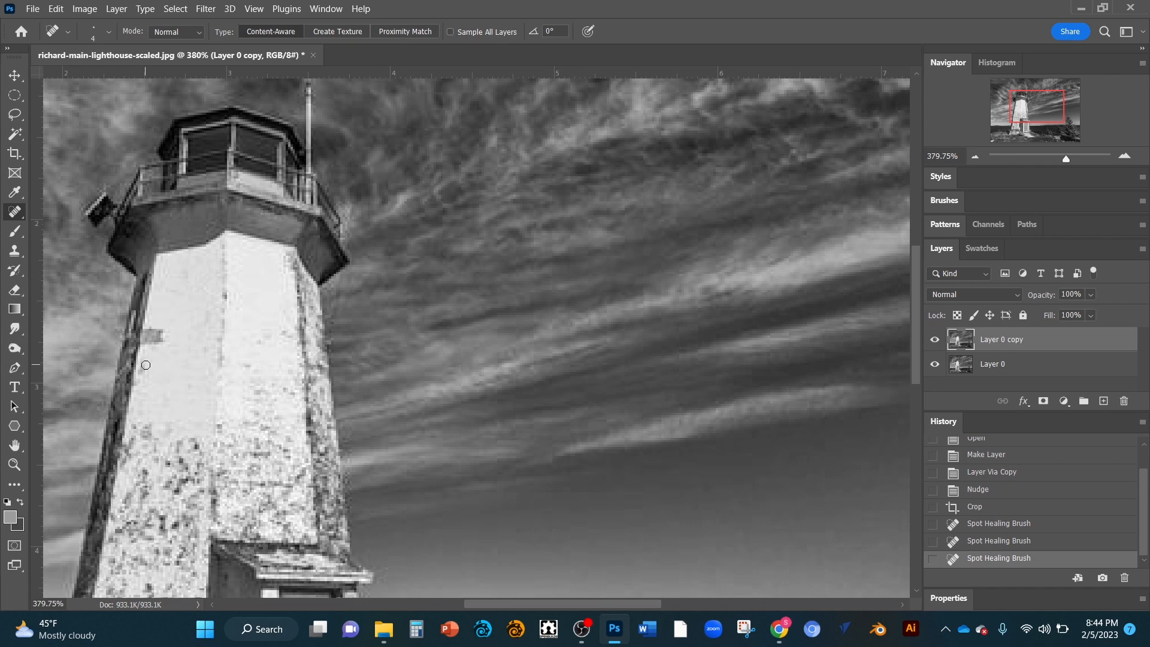
# Step: Spot-heal the small dark marks on the lighthouse's left wall
pyautogui.moveTo(146, 365)
pyautogui.mouseDown()
pyautogui.moveTo(137, 380)
pyautogui.moveTo(139, 364)
pyautogui.mouseUp()
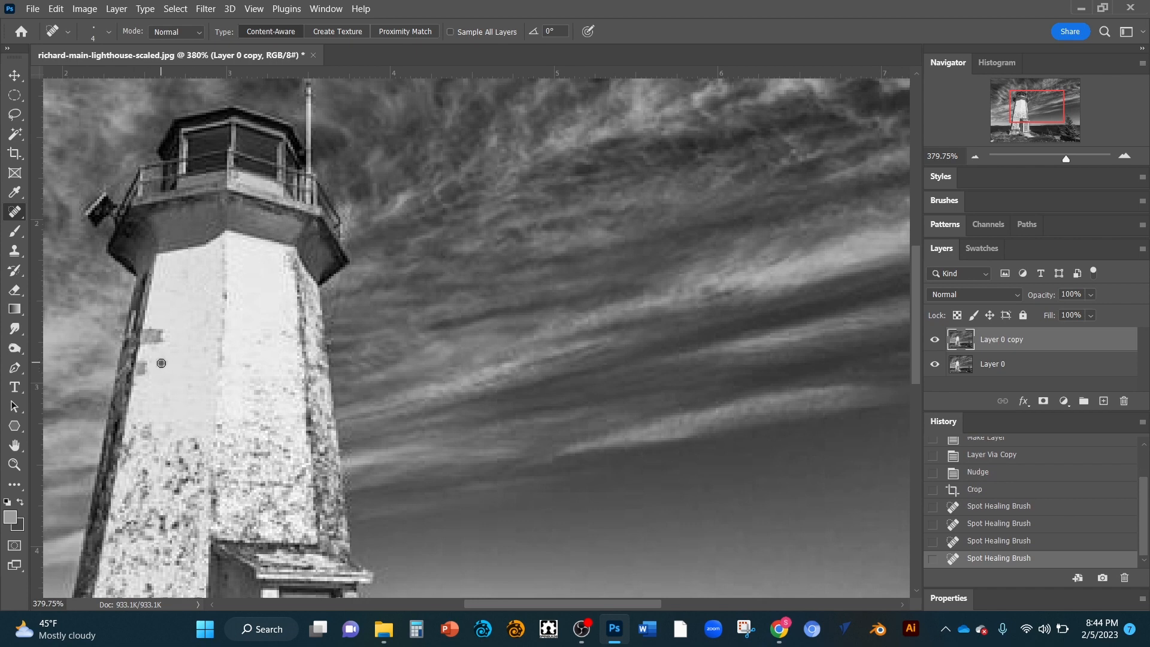
pyautogui.click(161, 363)
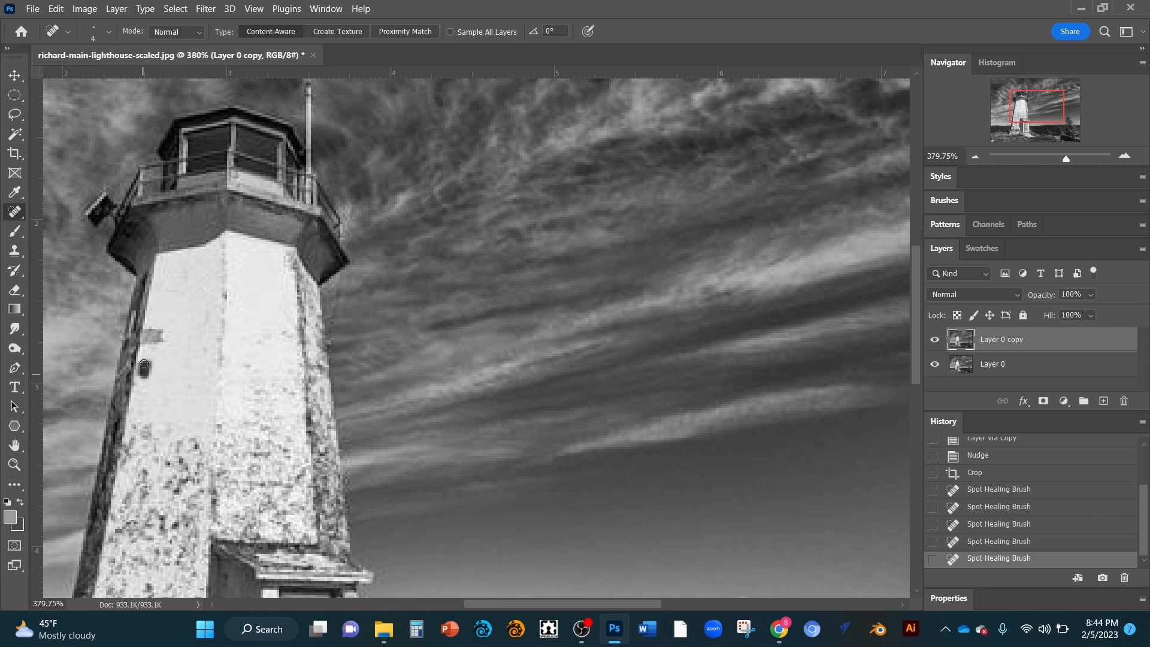
pyautogui.click(144, 364)
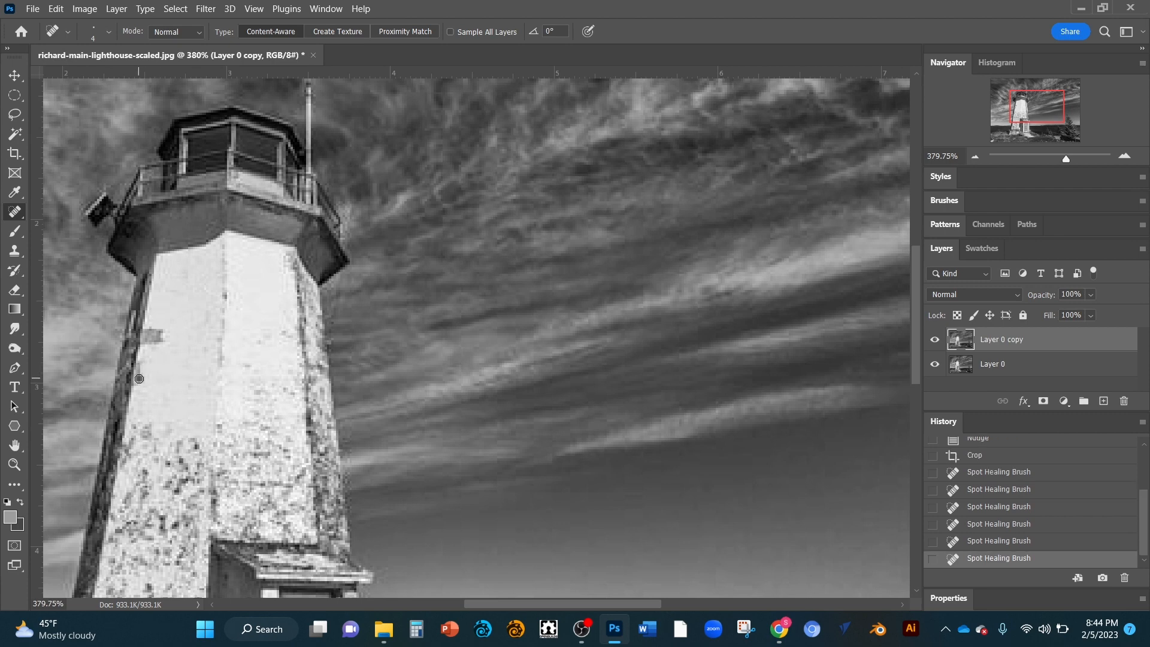
pyautogui.click(142, 365)
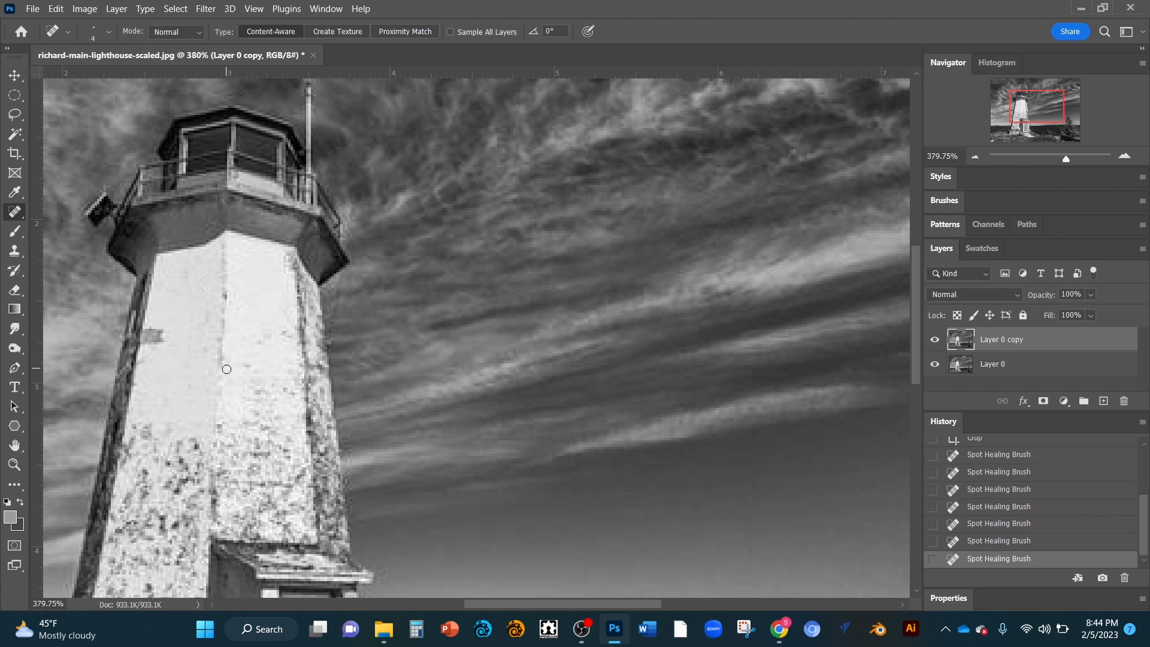
pyautogui.click(215, 346)
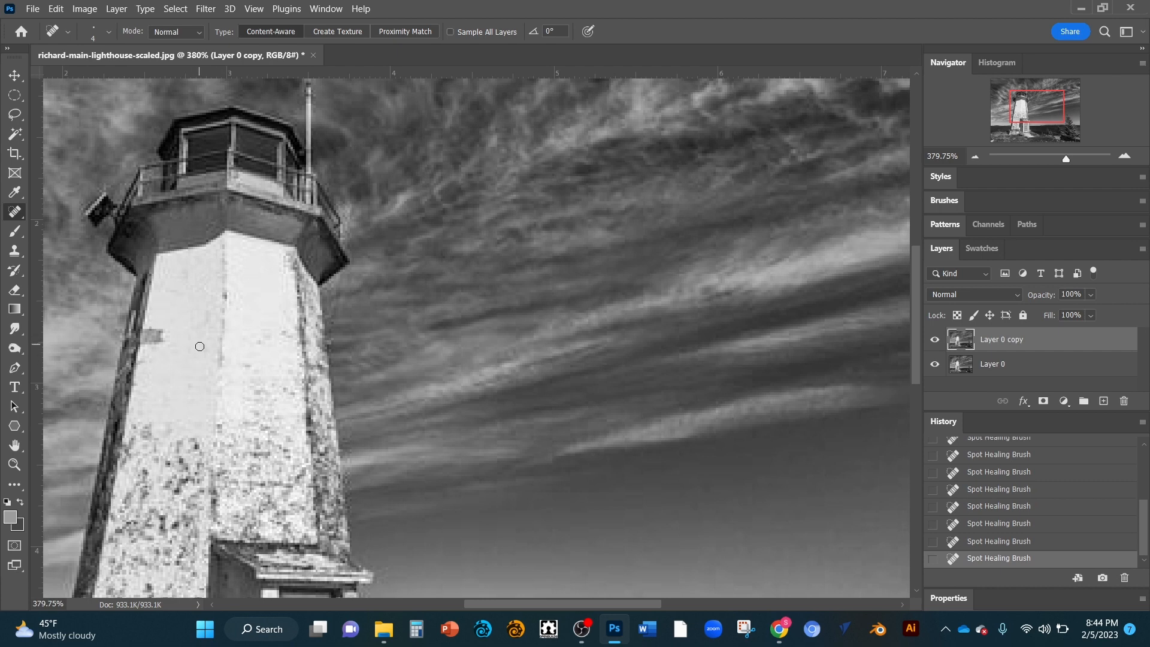
pyautogui.click(199, 354)
pyautogui.moveTo(169, 338)
pyautogui.mouseDown()
pyautogui.moveTo(152, 341)
pyautogui.moveTo(172, 339)
pyautogui.moveTo(149, 333)
pyautogui.moveTo(155, 317)
pyautogui.moveTo(154, 331)
pyautogui.moveTo(205, 359)
pyautogui.mouseUp()
# Step: Enlarge the healing brush to 17 px and heal the dark patch near the tower's left edge
pyautogui.rightClick(160, 332)
pyautogui.press('Return')
pyautogui.moveTo(159, 329); pyautogui.dragTo(163, 330)
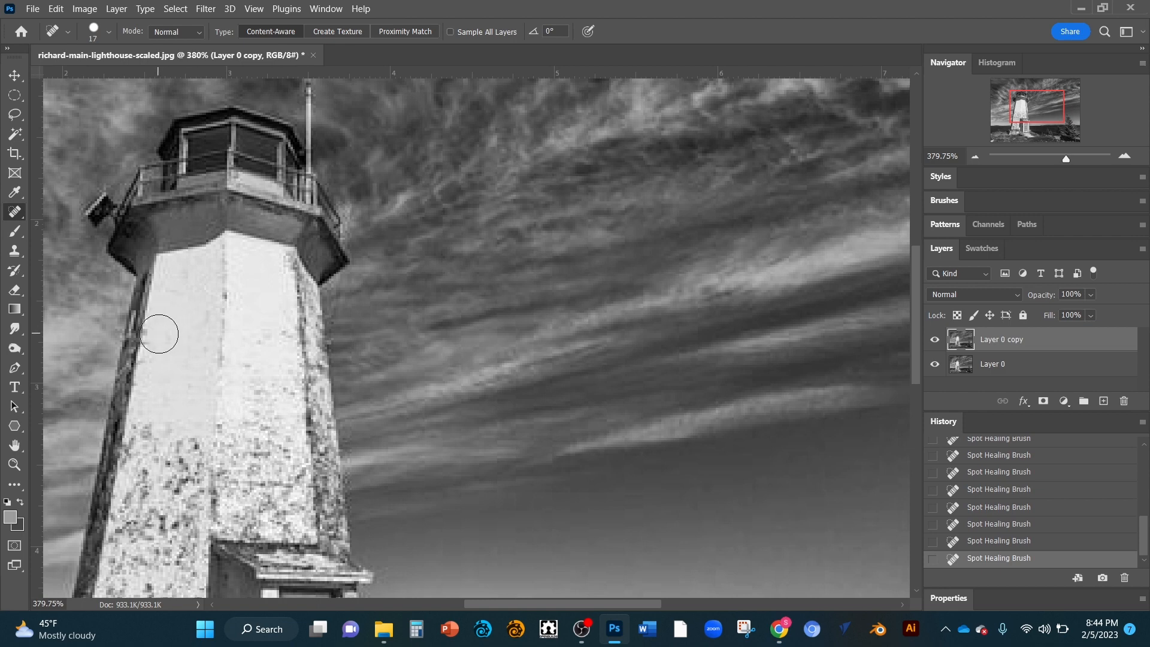
# Step: Spot-heal blemishes along the tower's left edge and on the upper front wall
pyautogui.click(160, 334)
pyautogui.click(263, 329)
pyautogui.click(274, 331)
pyautogui.click(276, 376)
pyautogui.click(260, 390)
pyautogui.click(244, 370)
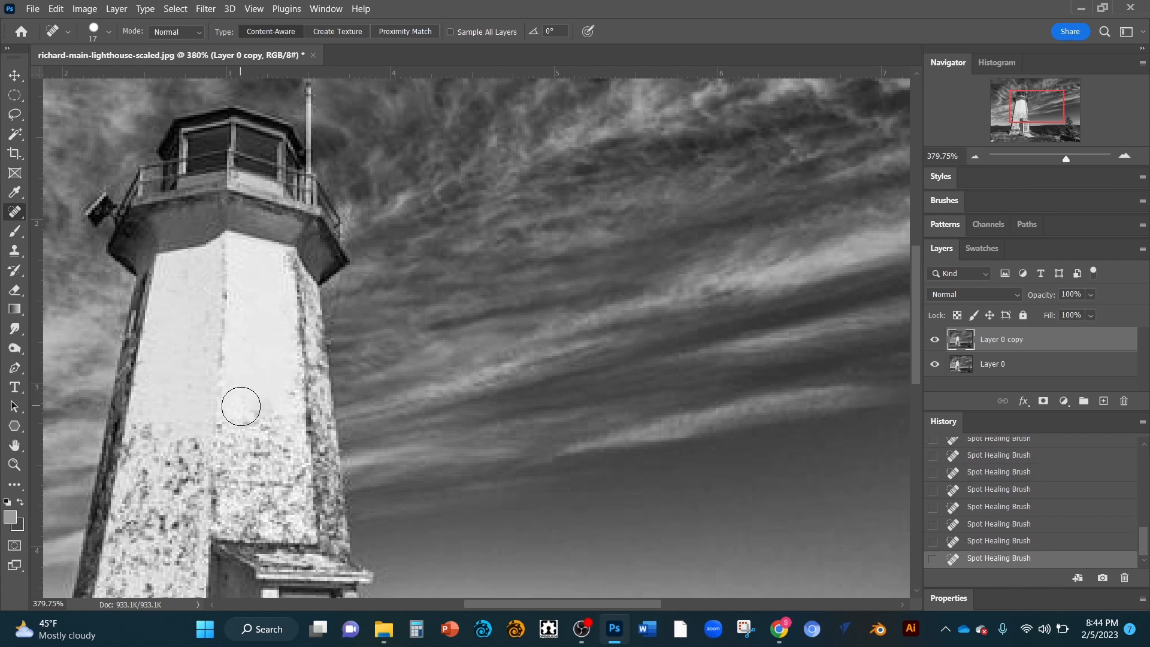
# Step: Spot-heal the dark specks in the middle of the tower's front wall
pyautogui.click(248, 425)
pyautogui.click(246, 453)
pyautogui.click(237, 449)
pyautogui.click(239, 438)
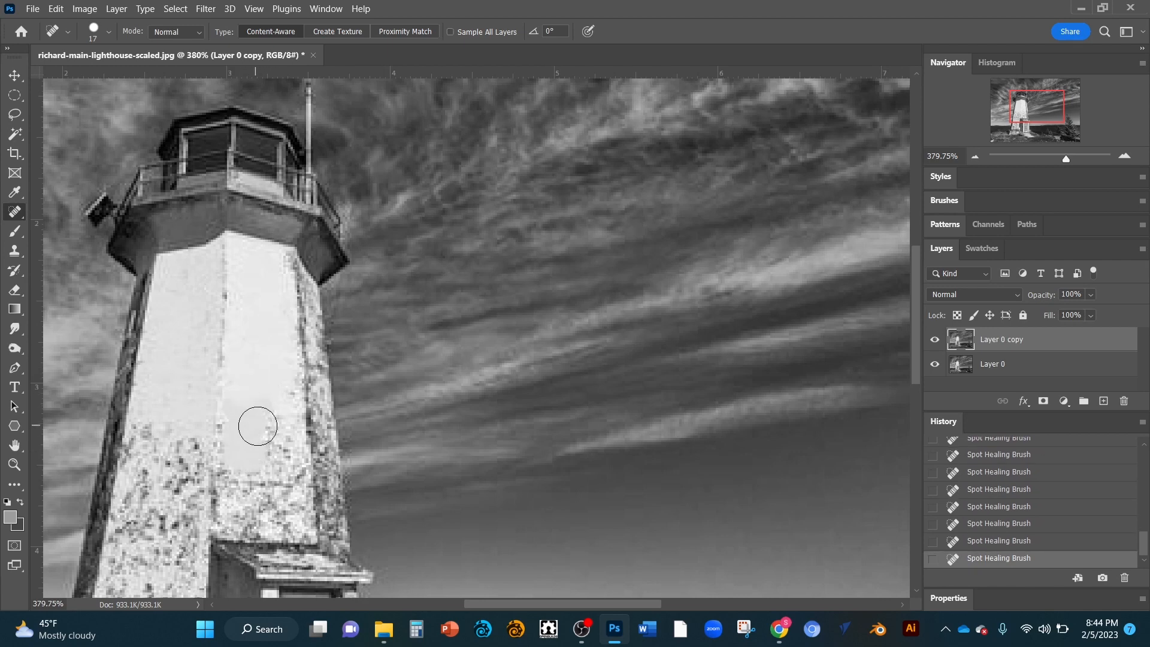
pyautogui.click(274, 425)
pyautogui.click(276, 424)
pyautogui.click(284, 455)
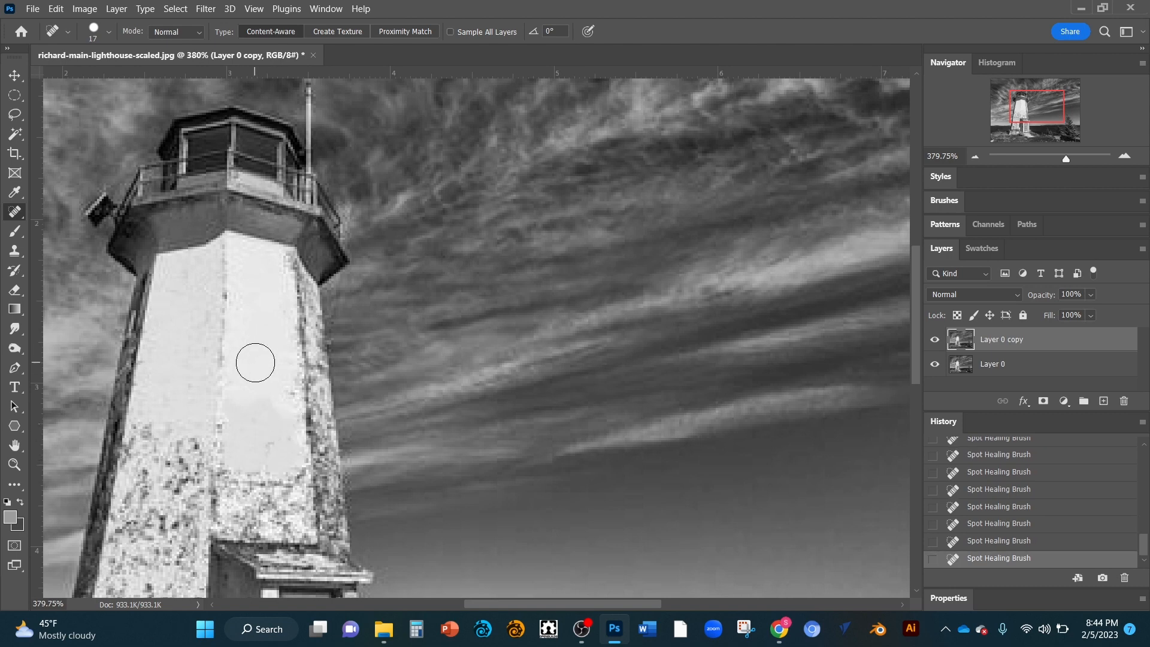
# Step: Continue past the sampling notice and heal the remaining marks on the center wall with spot-healing strokes
pyautogui.keyDown('alt'); pyautogui.click(255, 363); pyautogui.keyUp('alt')
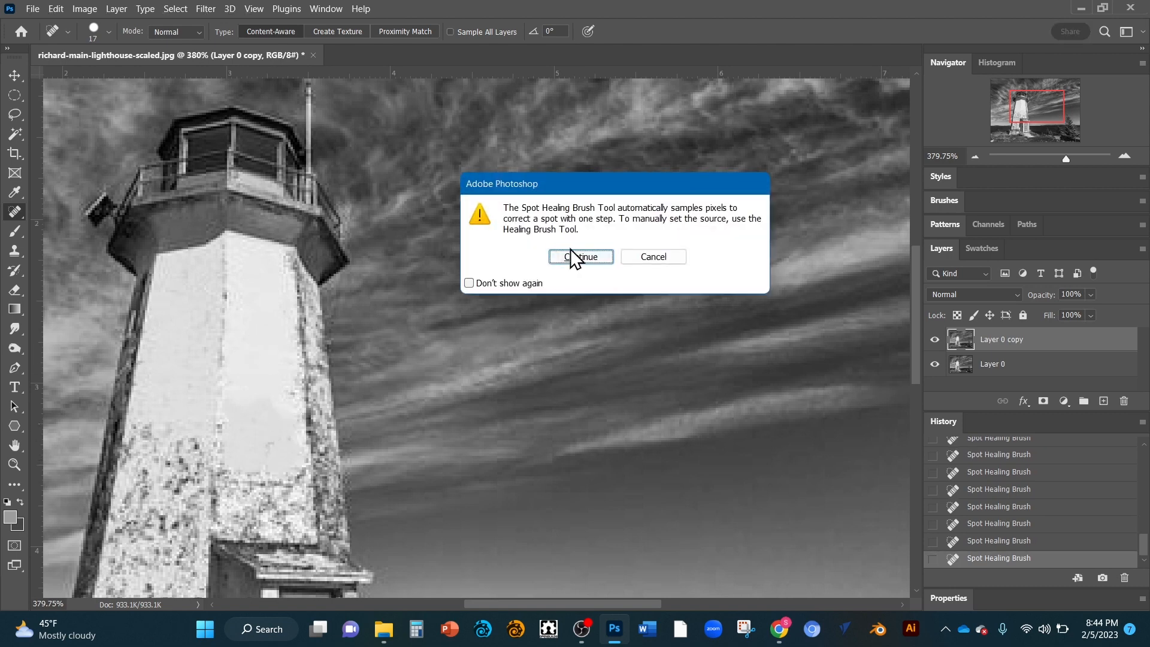
pyautogui.click(633, 254)
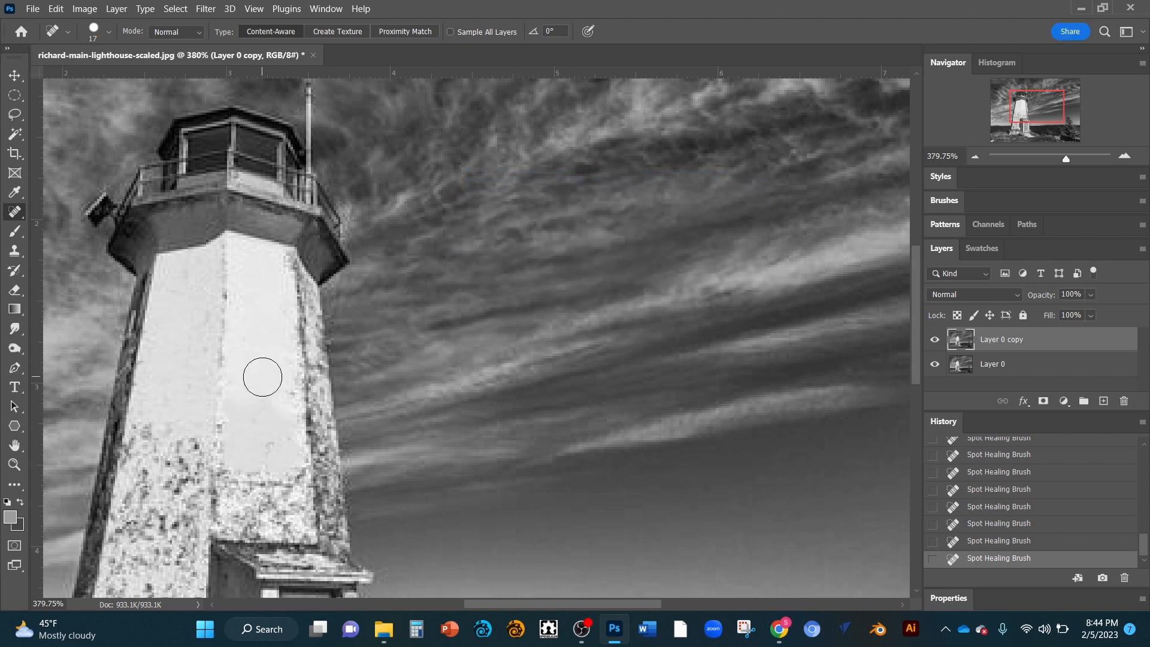
pyautogui.moveTo(260, 391)
pyautogui.mouseDown()
pyautogui.moveTo(261, 441)
pyautogui.moveTo(244, 417)
pyautogui.moveTo(245, 455)
pyautogui.mouseUp()
pyautogui.moveTo(279, 414); pyautogui.dragTo(280, 473)
pyautogui.moveTo(244, 419); pyautogui.dragTo(245, 447)
pyautogui.moveTo(257, 334); pyautogui.dragTo(258, 430)
pyautogui.moveTo(259, 356); pyautogui.dragTo(261, 376)
pyautogui.click(262, 397)
pyautogui.click(262, 402)
pyautogui.click(277, 407)
pyautogui.click(282, 401)
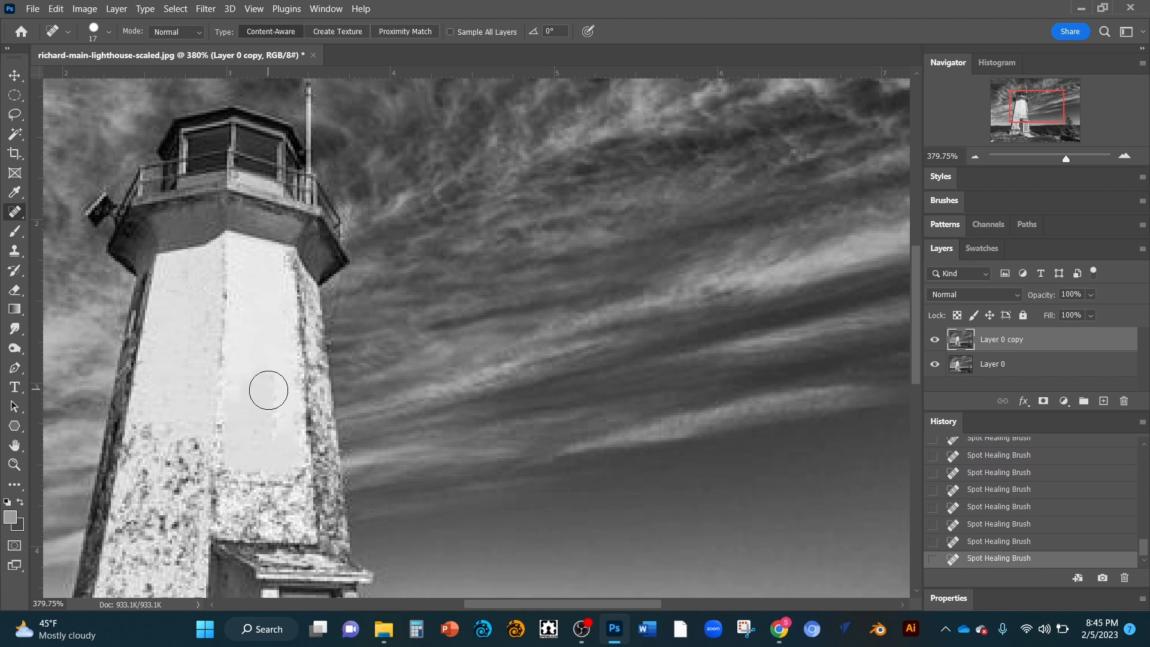
pyautogui.click(268, 390)
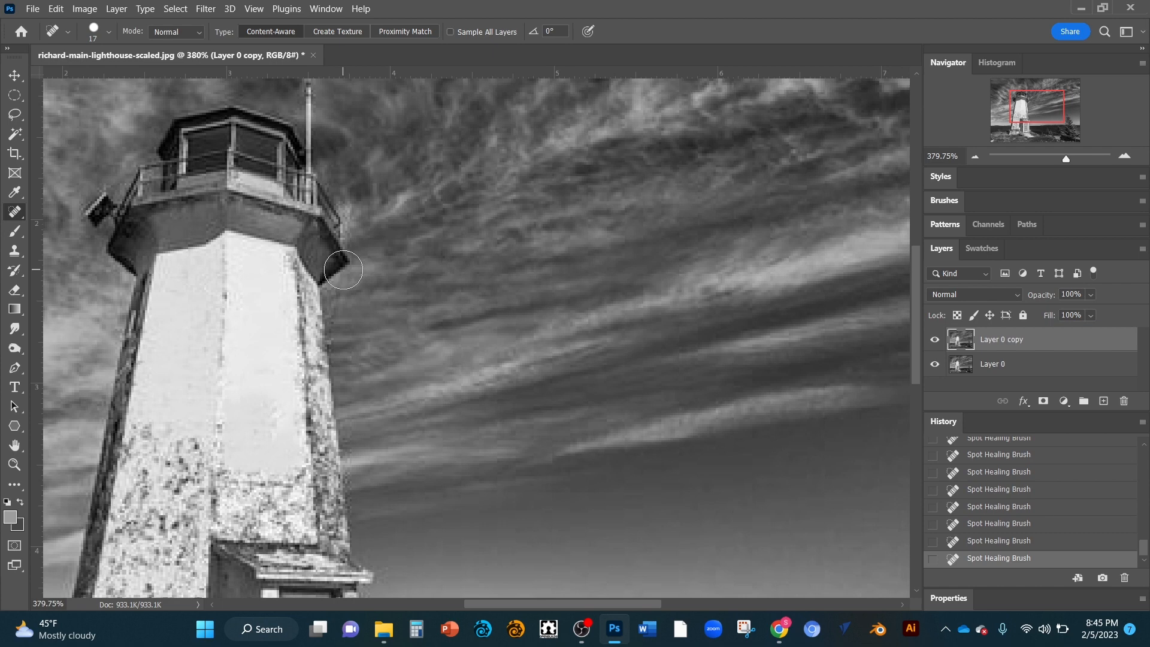
# Step: Sample a light sky tone as the foreground colour with the Eyedropper, then spot-heal more marks on the center wall
pyautogui.press('i')
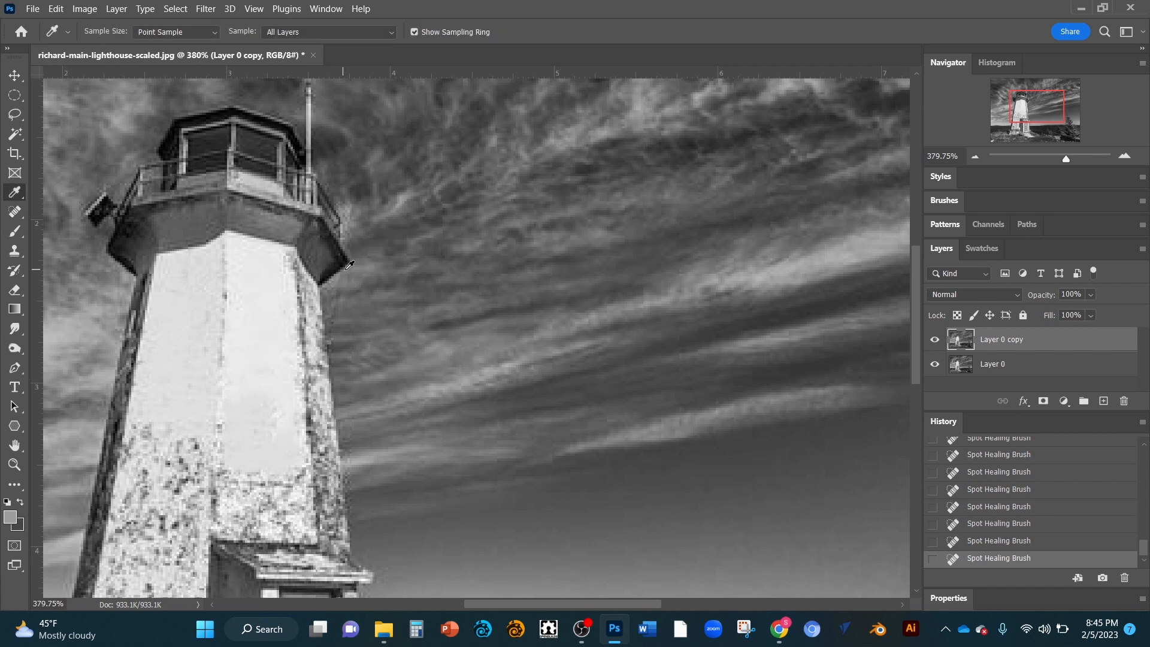
pyautogui.click(400, 255)
pyautogui.press('j')
pyautogui.press('i')
pyautogui.press('j')
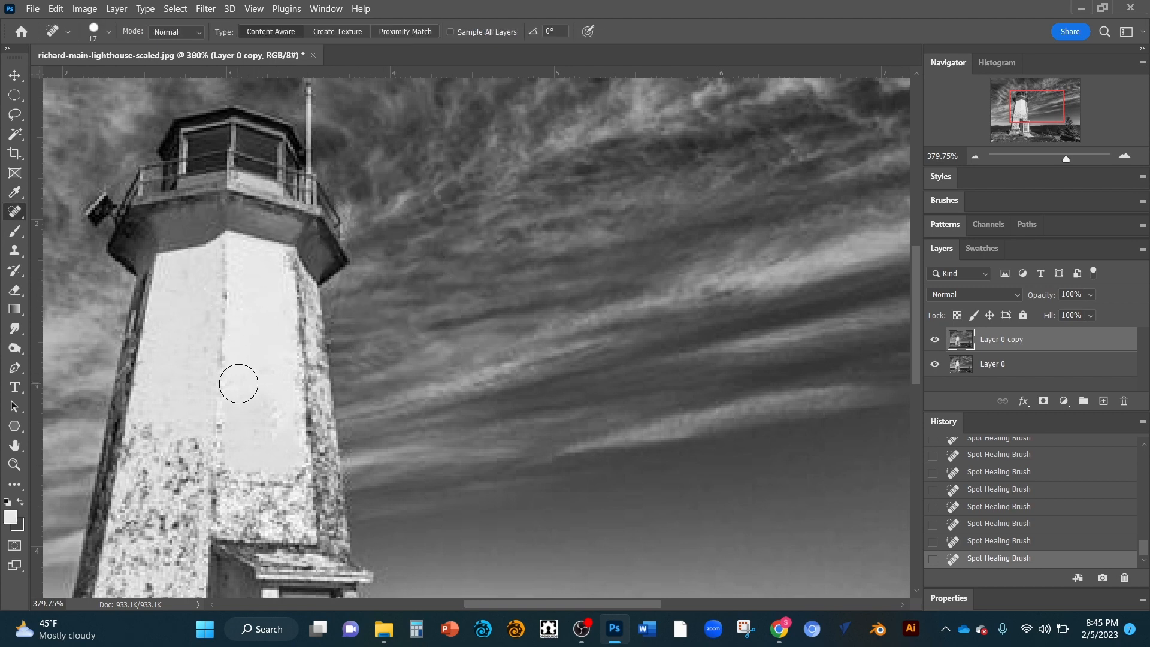
pyautogui.moveTo(269, 419); pyautogui.dragTo(268, 442)
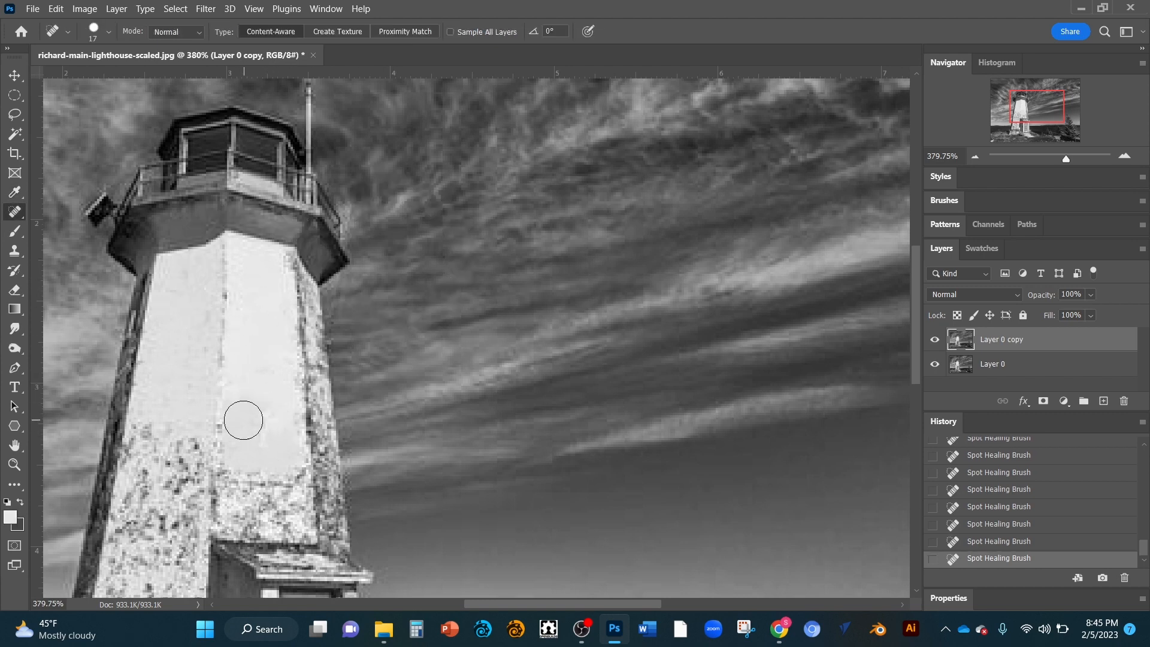
pyautogui.click(248, 405)
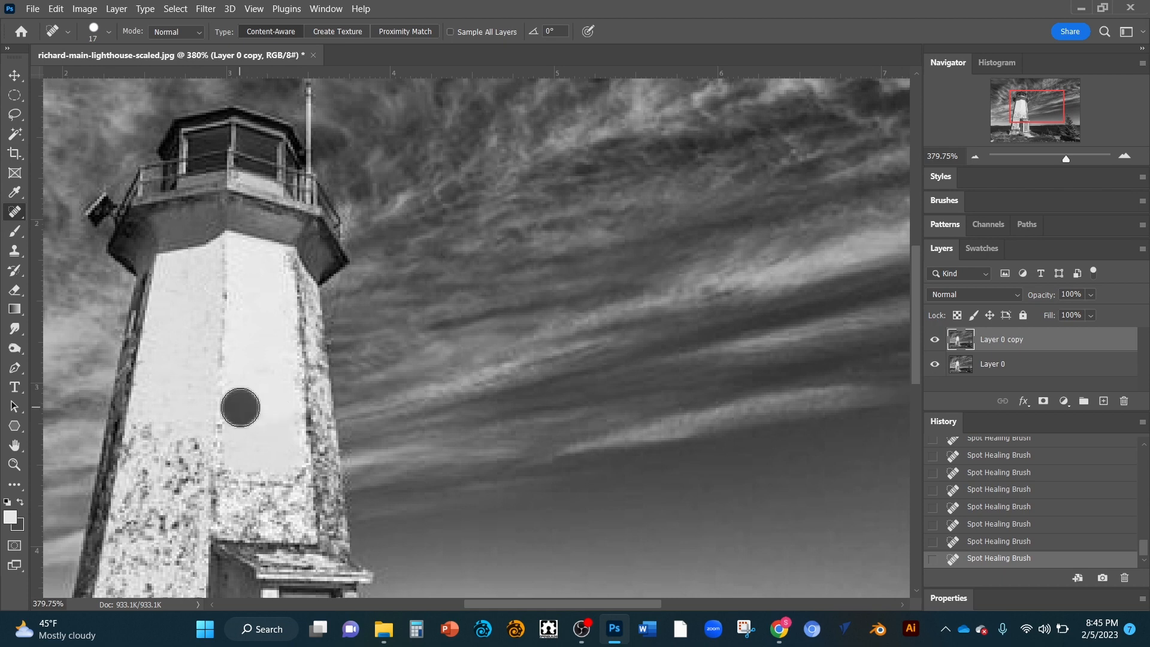
pyautogui.moveTo(282, 405); pyautogui.dragTo(273, 435)
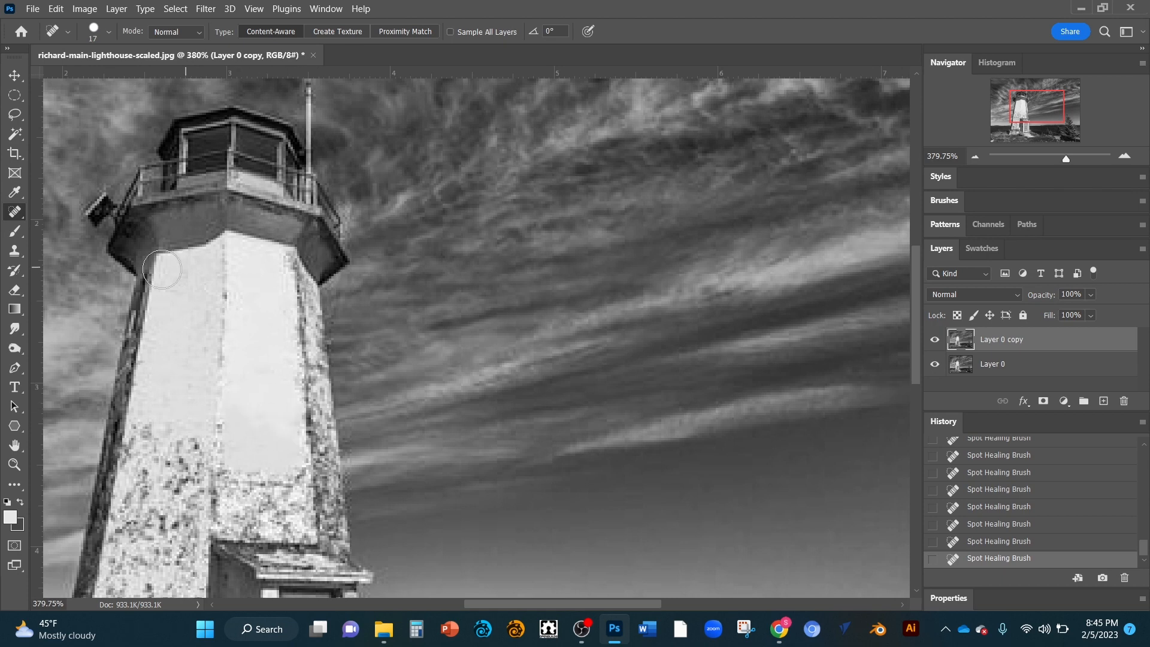
# Step: Switch to the Healing Brush, sample a clean source point and heal marks on the tower's lower left wall
pyautogui.rightClick(17, 214)
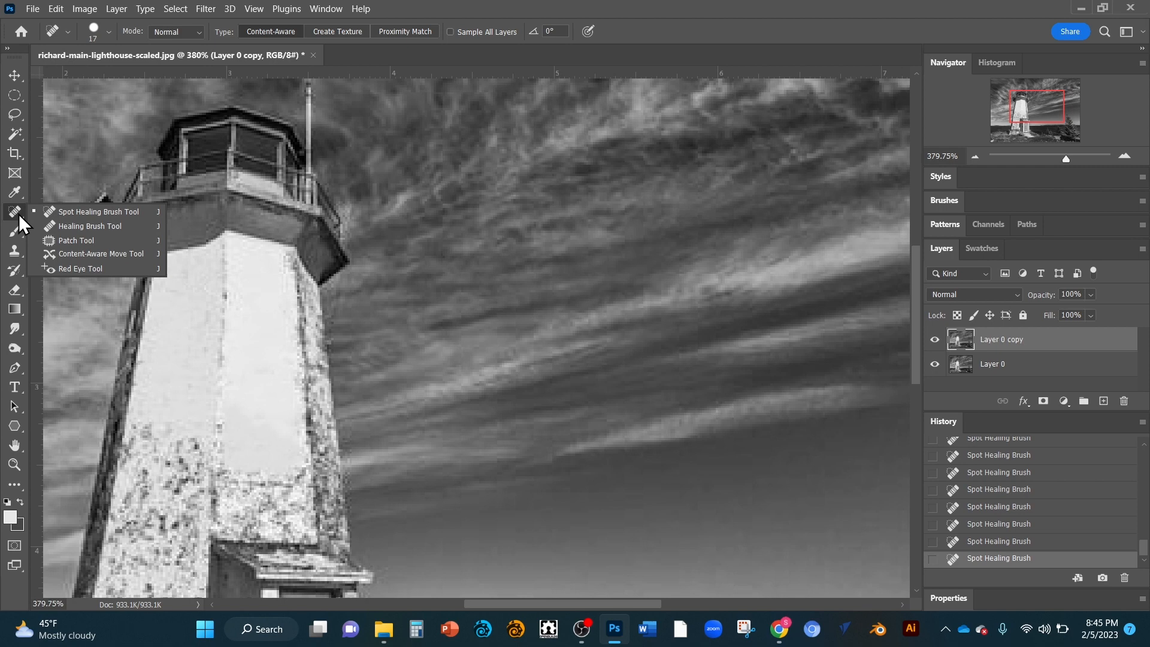
pyautogui.click(71, 229)
pyautogui.click(266, 316)
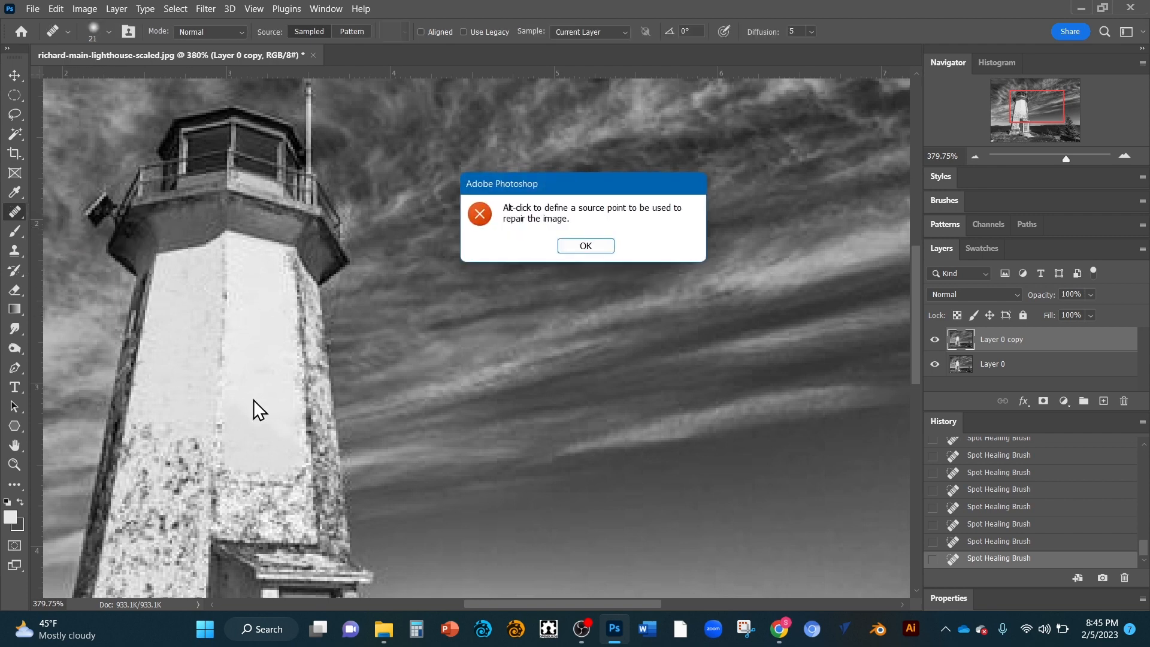
pyautogui.click(574, 245)
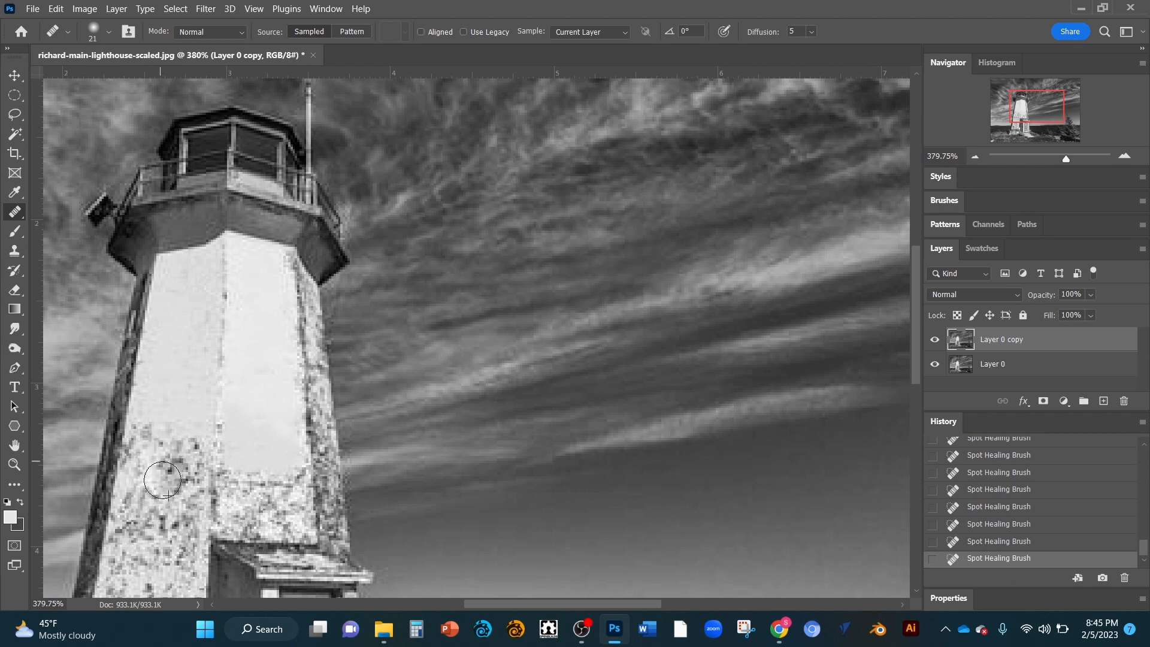
pyautogui.moveTo(162, 480)
pyautogui.mouseDown()
pyautogui.moveTo(188, 455)
pyautogui.moveTo(153, 450)
pyautogui.moveTo(128, 540)
pyautogui.moveTo(133, 472)
pyautogui.moveTo(135, 542)
pyautogui.mouseUp()
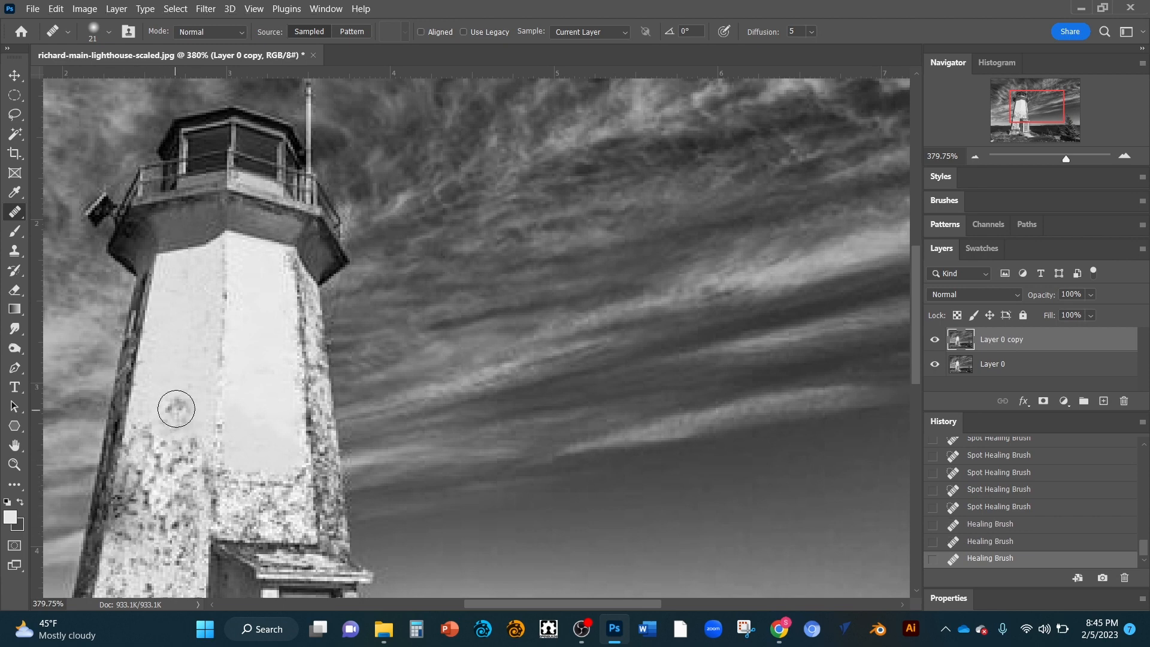
pyautogui.keyDown('alt'); pyautogui.click(167, 382); pyautogui.keyUp('alt')
pyautogui.moveTo(143, 486)
pyautogui.mouseDown()
pyautogui.moveTo(136, 515)
pyautogui.moveTo(140, 465)
pyautogui.moveTo(131, 506)
pyautogui.moveTo(146, 457)
pyautogui.mouseUp()
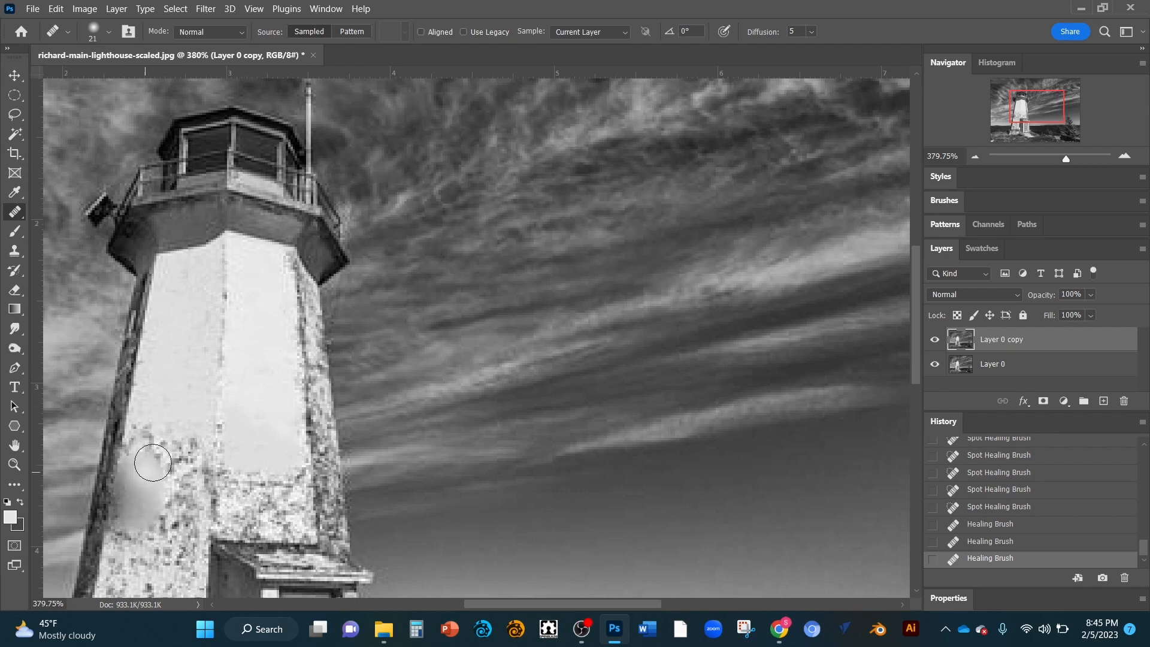
# Step: Keep healing the speckled area near the bottom of the tower's left wall with Healing Brush strokes
pyautogui.keyDown('alt'); pyautogui.click(188, 394); pyautogui.keyUp('alt')
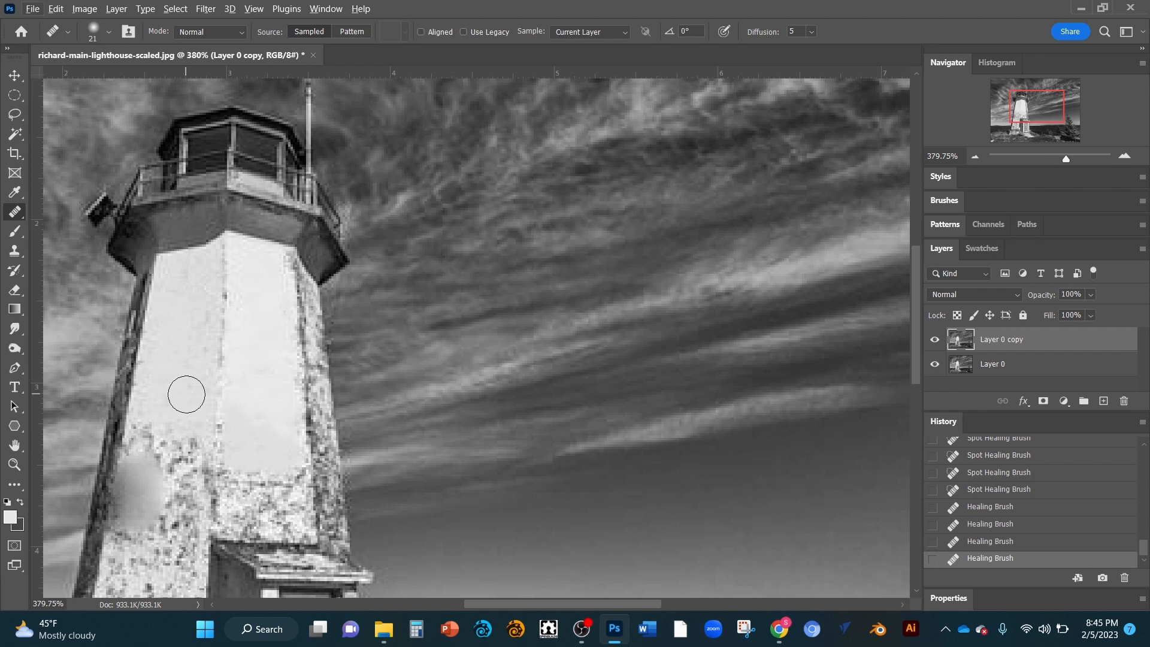
pyautogui.keyDown('alt'); pyautogui.click(183, 397); pyautogui.keyUp('alt')
pyautogui.moveTo(157, 449)
pyautogui.mouseDown()
pyautogui.moveTo(171, 528)
pyautogui.moveTo(160, 526)
pyautogui.moveTo(154, 481)
pyautogui.moveTo(145, 506)
pyautogui.moveTo(156, 462)
pyautogui.mouseUp()
pyautogui.keyDown('alt'); pyautogui.click(176, 532); pyautogui.keyUp('alt')
pyautogui.moveTo(136, 505); pyautogui.dragTo(138, 471)
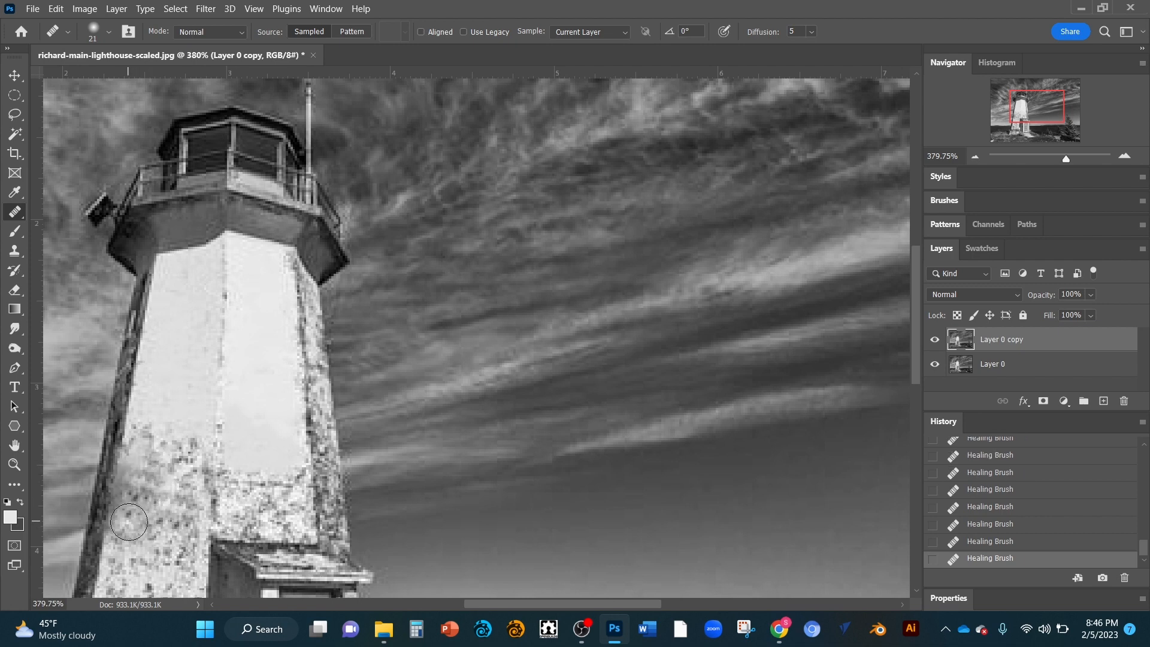
pyautogui.moveTo(127, 527); pyautogui.dragTo(134, 476)
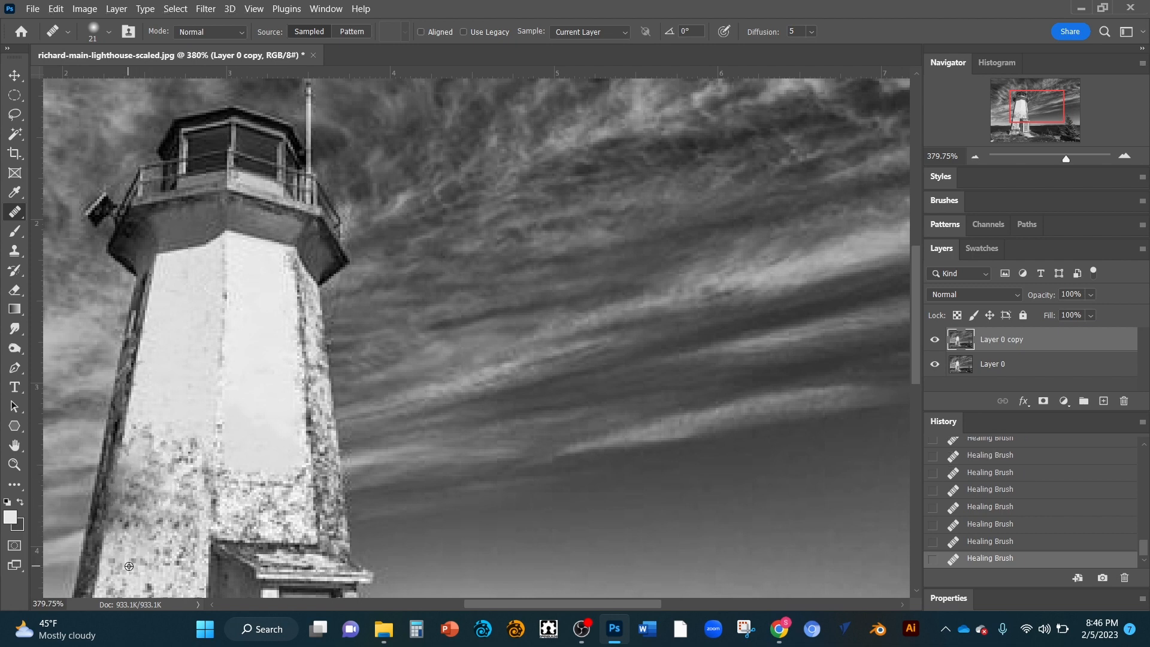
pyautogui.keyDown('alt'); pyautogui.click(124, 552); pyautogui.keyUp('alt')
pyautogui.moveTo(124, 531)
pyautogui.mouseDown()
pyautogui.moveTo(125, 500)
pyautogui.moveTo(118, 531)
pyautogui.mouseUp()
pyautogui.click(125, 508)
pyautogui.click(128, 496)
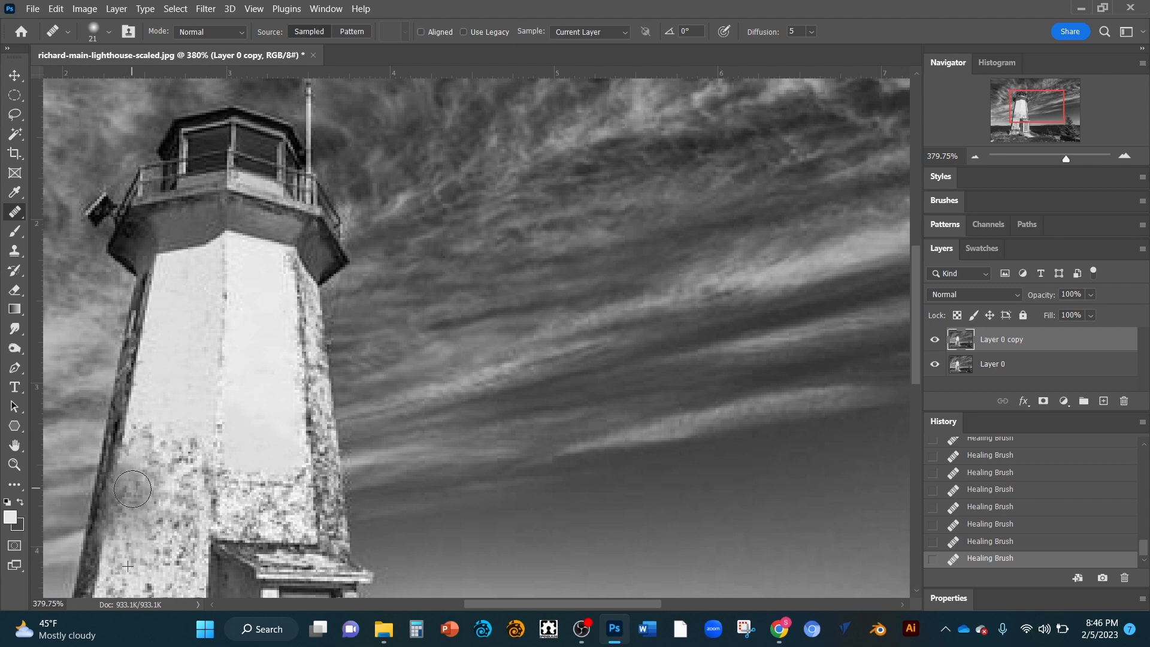
# Step: Switch to the Brush Tool, try a white stroke in the sky at 28% flow and undo it
pyautogui.rightClick(23, 214)
pyautogui.press('Escape')
pyautogui.click(17, 231)
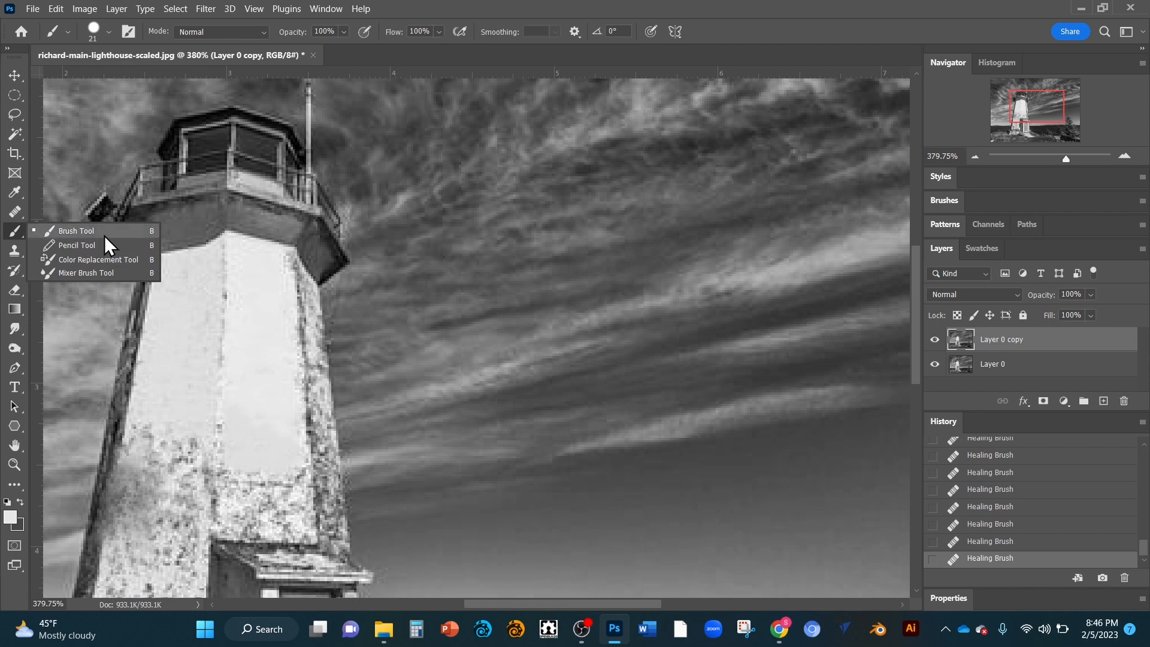
pyautogui.click(84, 231)
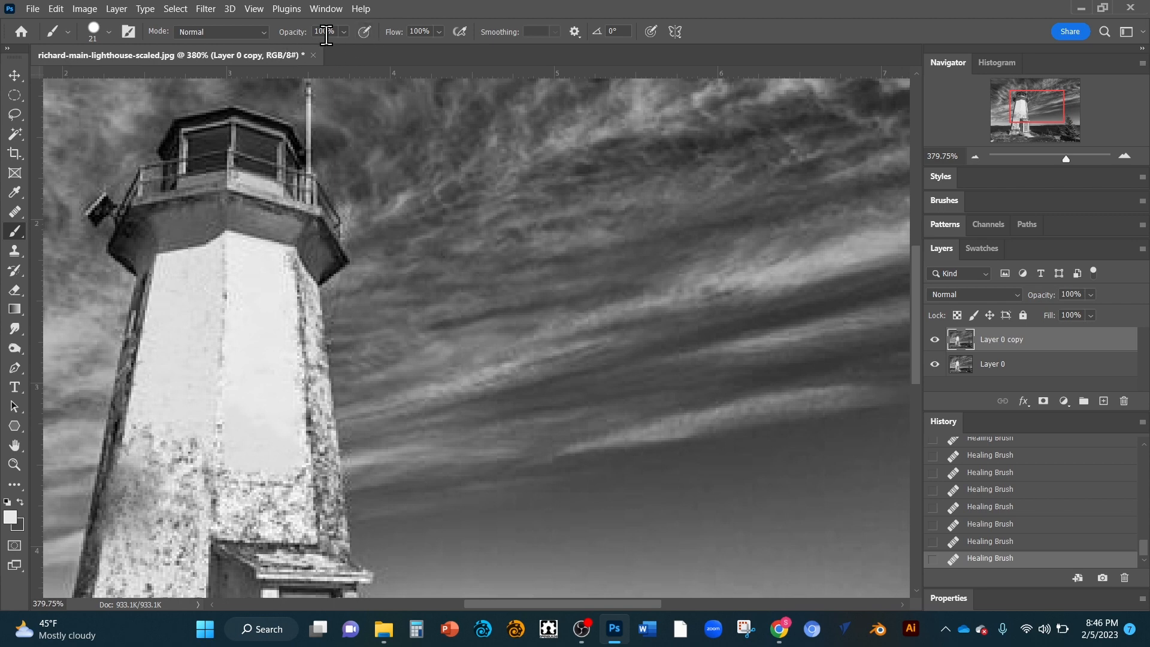
pyautogui.click(437, 33)
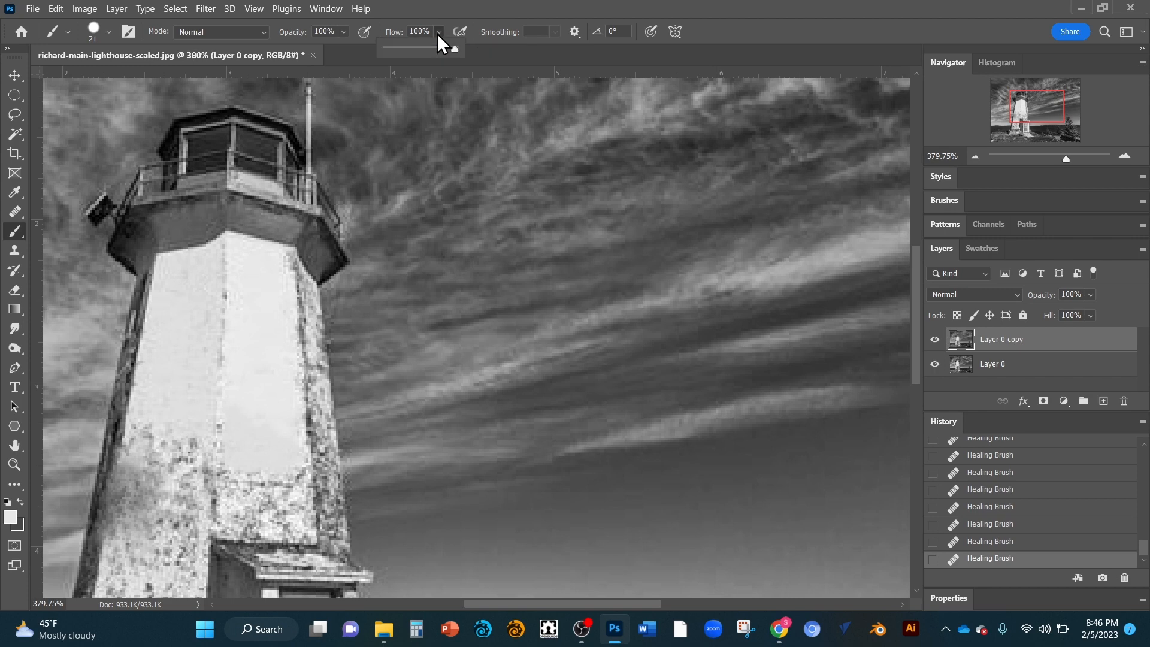
pyautogui.moveTo(412, 48); pyautogui.dragTo(405, 48)
pyautogui.moveTo(390, 159)
pyautogui.mouseDown()
pyautogui.moveTo(419, 137)
pyautogui.moveTo(383, 160)
pyautogui.mouseUp()
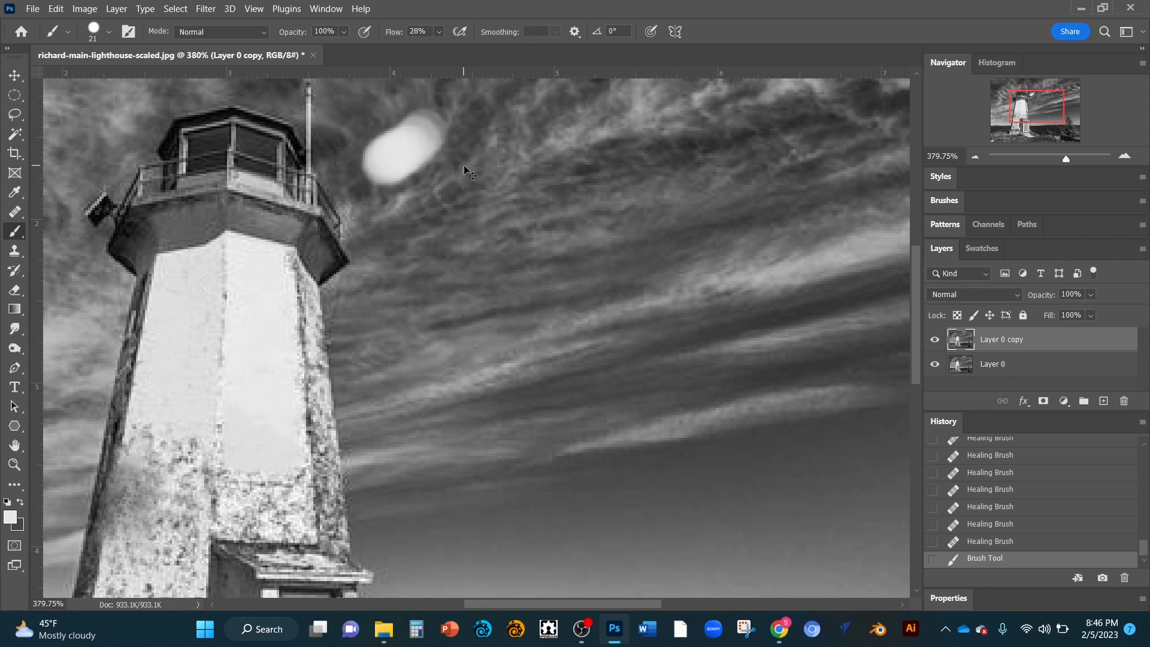
pyautogui.hotkey('ctrl', 'z')
# Step: Try a sky brush stroke at 1% flow and undo it
pyautogui.click(436, 30)
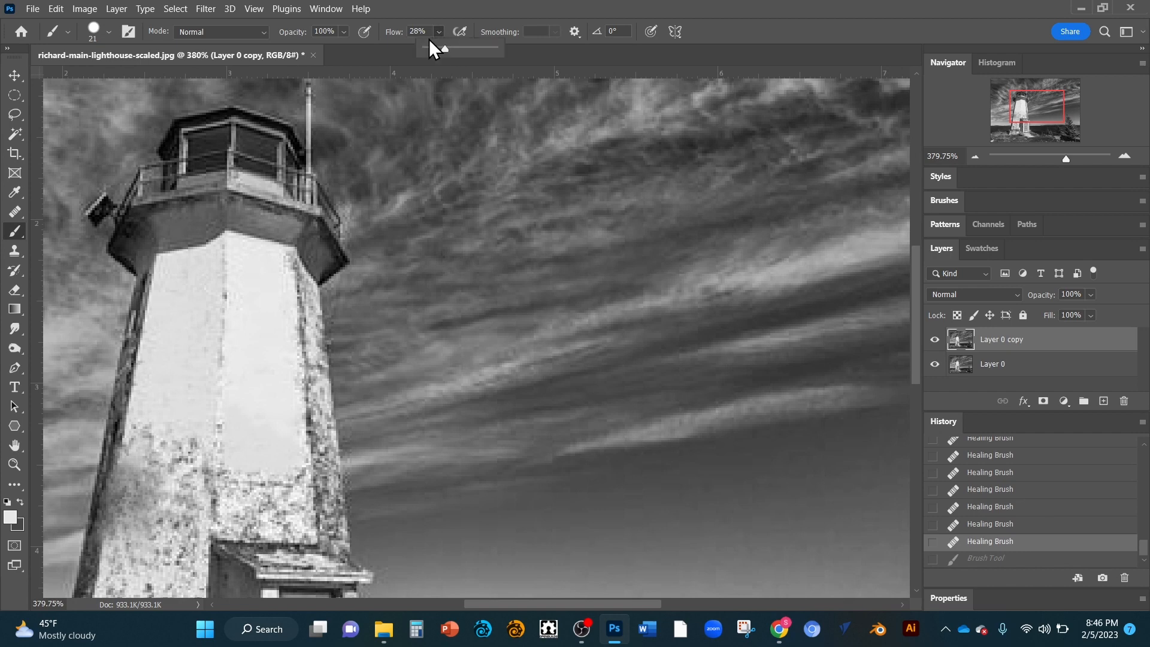
pyautogui.moveTo(429, 43); pyautogui.dragTo(425, 47)
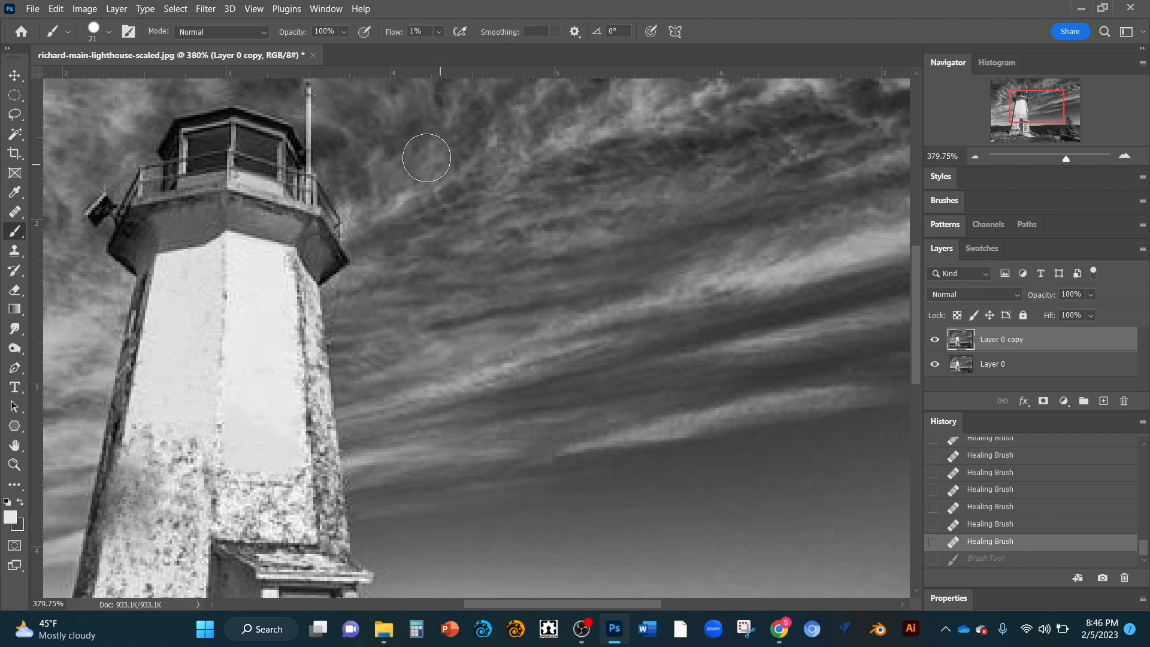
pyautogui.moveTo(390, 195)
pyautogui.mouseDown()
pyautogui.moveTo(463, 157)
pyautogui.moveTo(446, 165)
pyautogui.mouseUp()
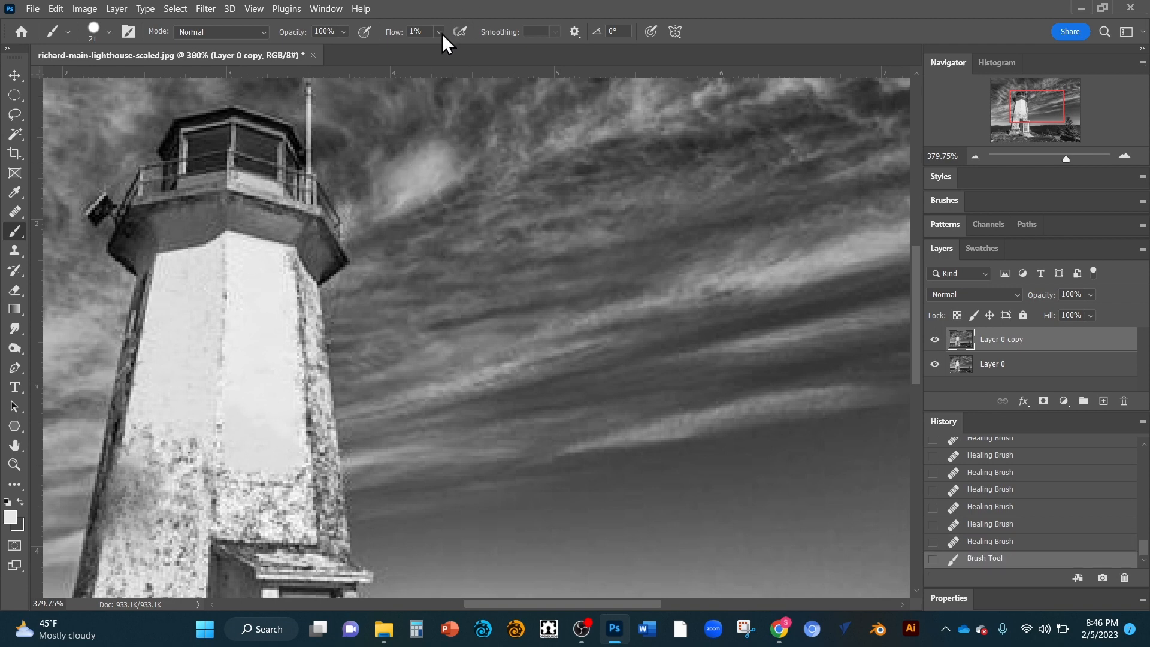
pyautogui.hotkey('ctrl', 'z')
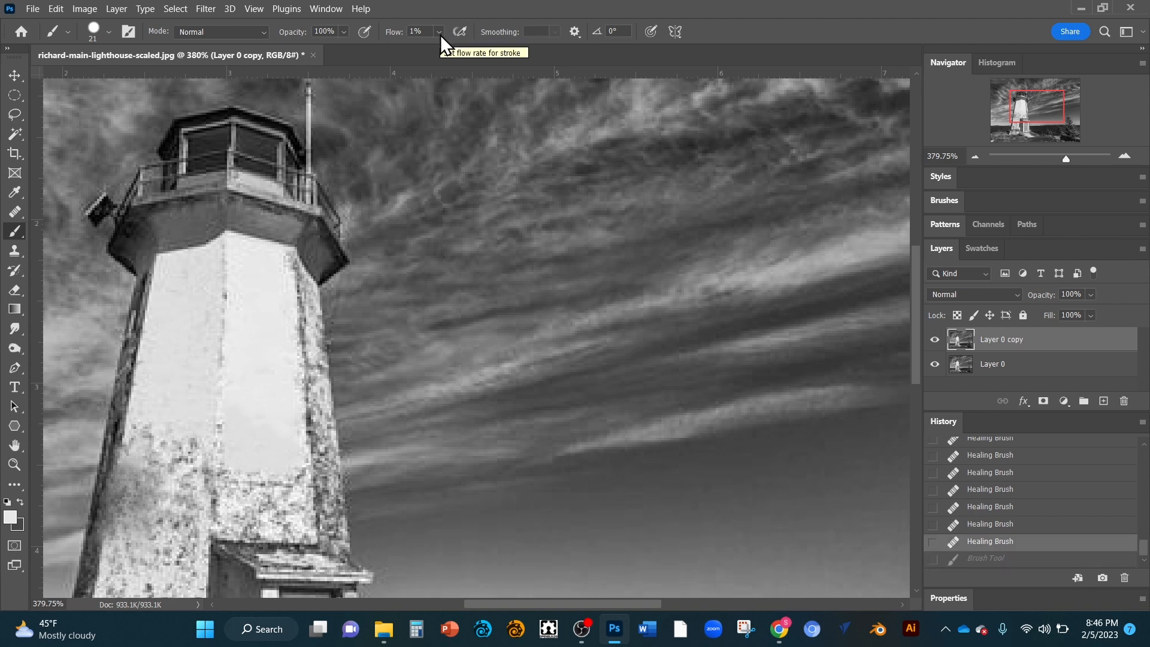
# Step: Try a sky brush stroke at 100% flow and undo it
pyautogui.click(440, 35)
pyautogui.click(510, 48)
pyautogui.moveTo(397, 182); pyautogui.dragTo(467, 127)
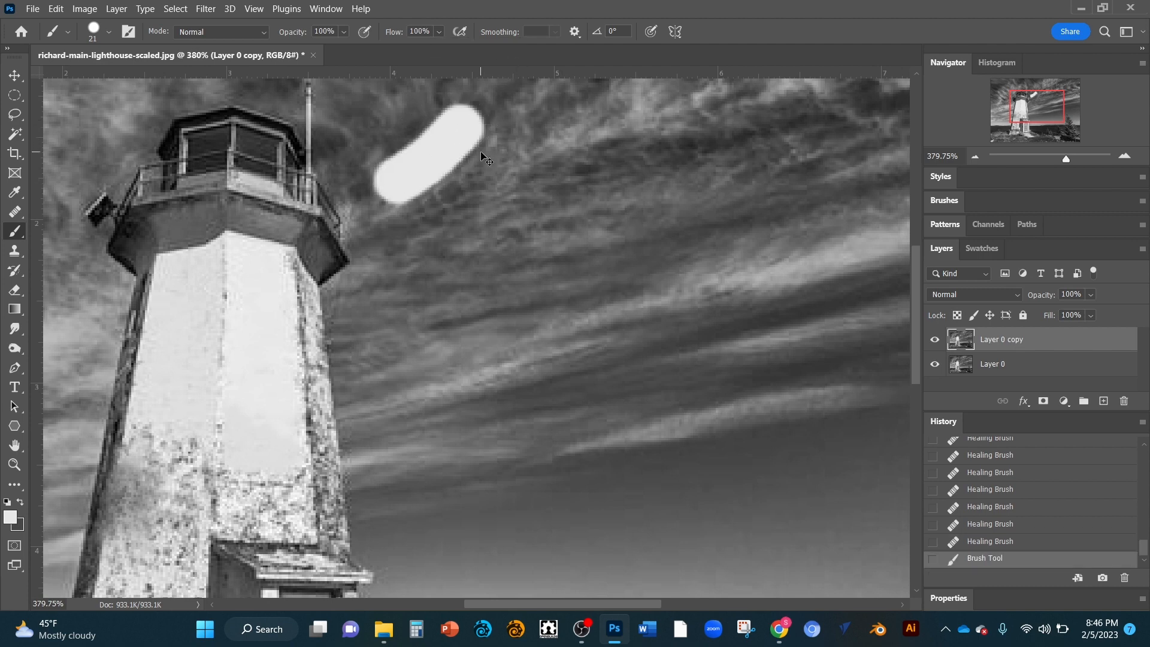
pyautogui.hotkey('ctrl', 'z')
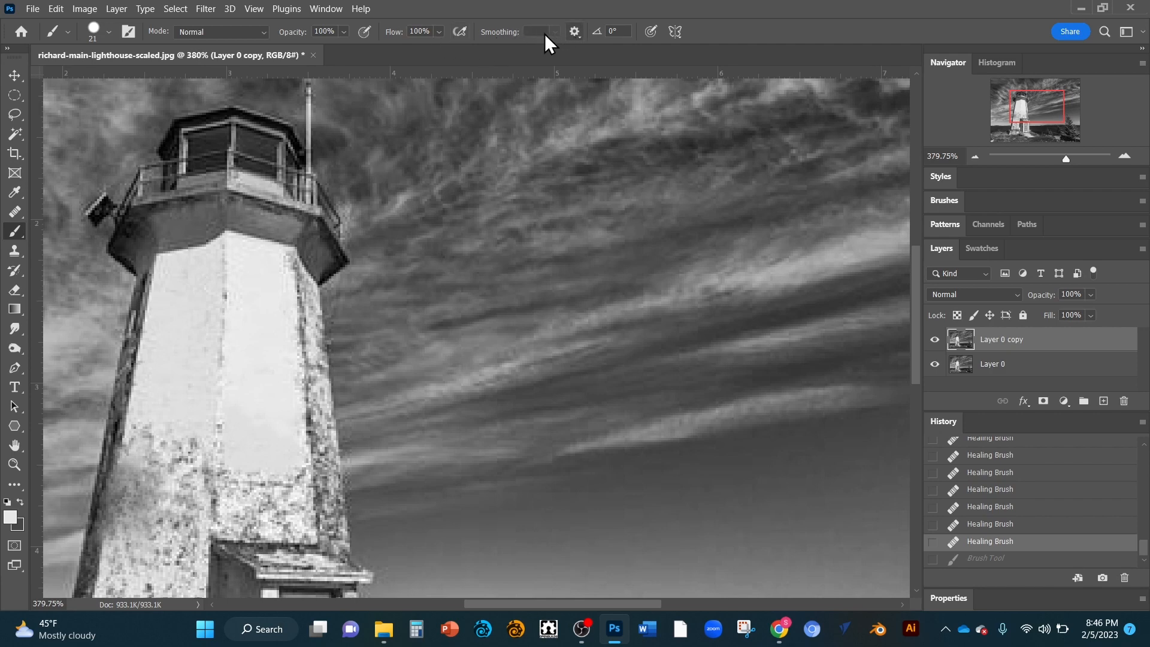
# Step: Lower the brush flow and paint a soft white patch in the sky just right of the lantern
pyautogui.click(441, 31)
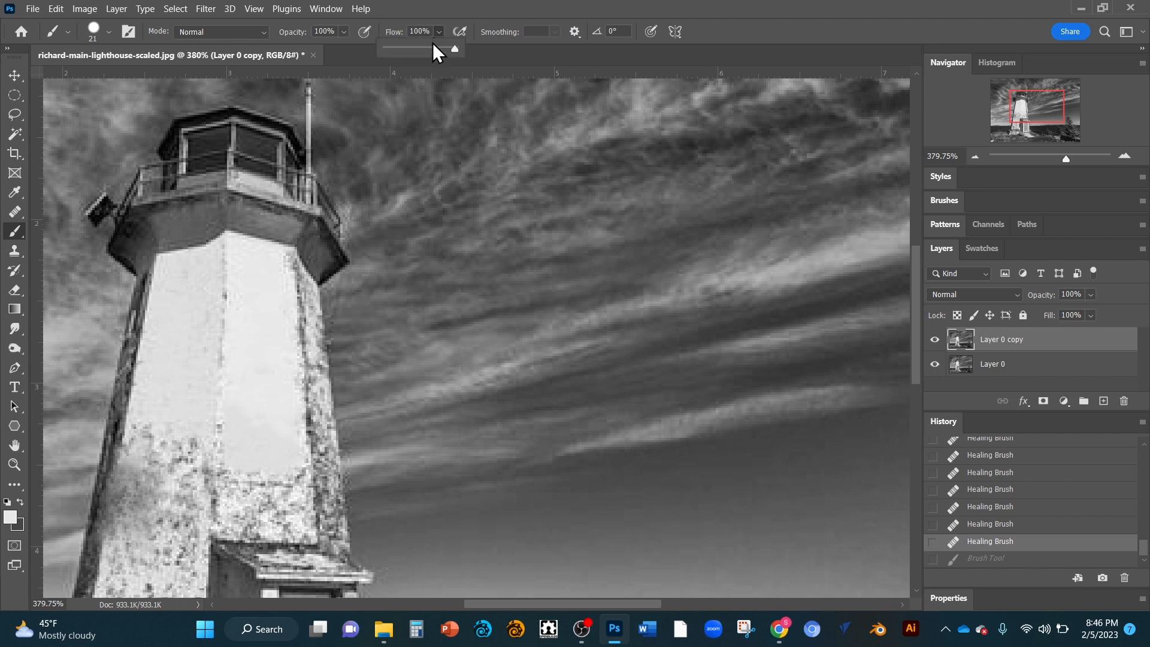
pyautogui.click(411, 48)
pyautogui.moveTo(388, 137); pyautogui.dragTo(397, 122)
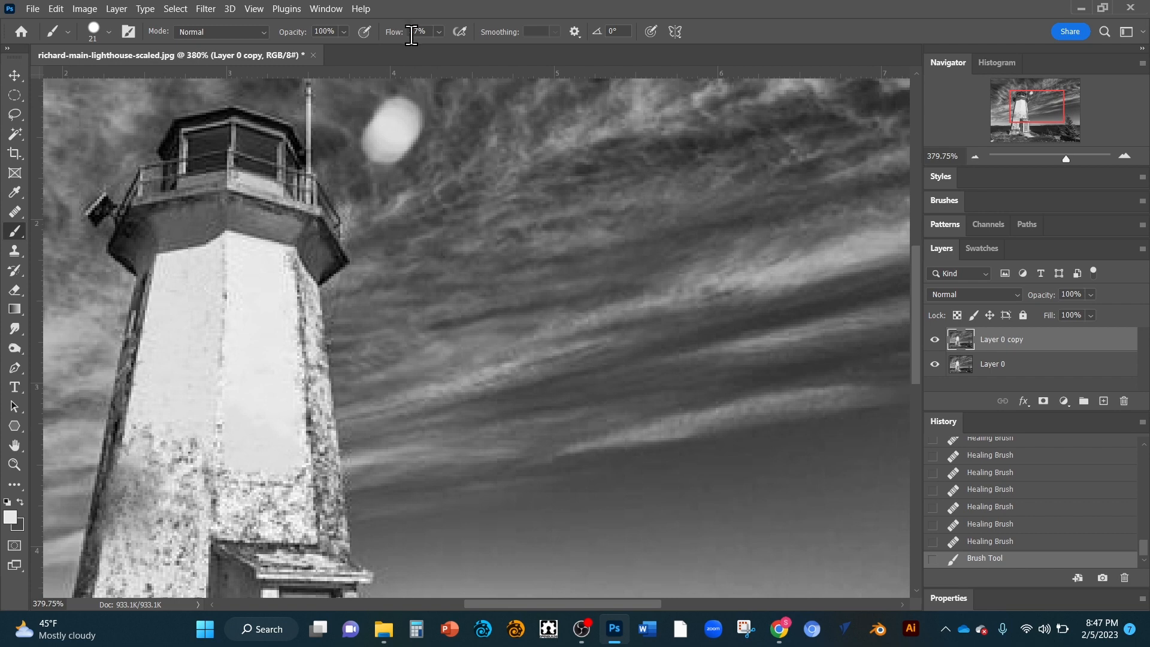
# Step: Set the brush flow to 13% and paint light strokes across the sky right of the tower
pyautogui.click(437, 32)
pyautogui.click(430, 48)
pyautogui.click(439, 29)
pyautogui.click(437, 31)
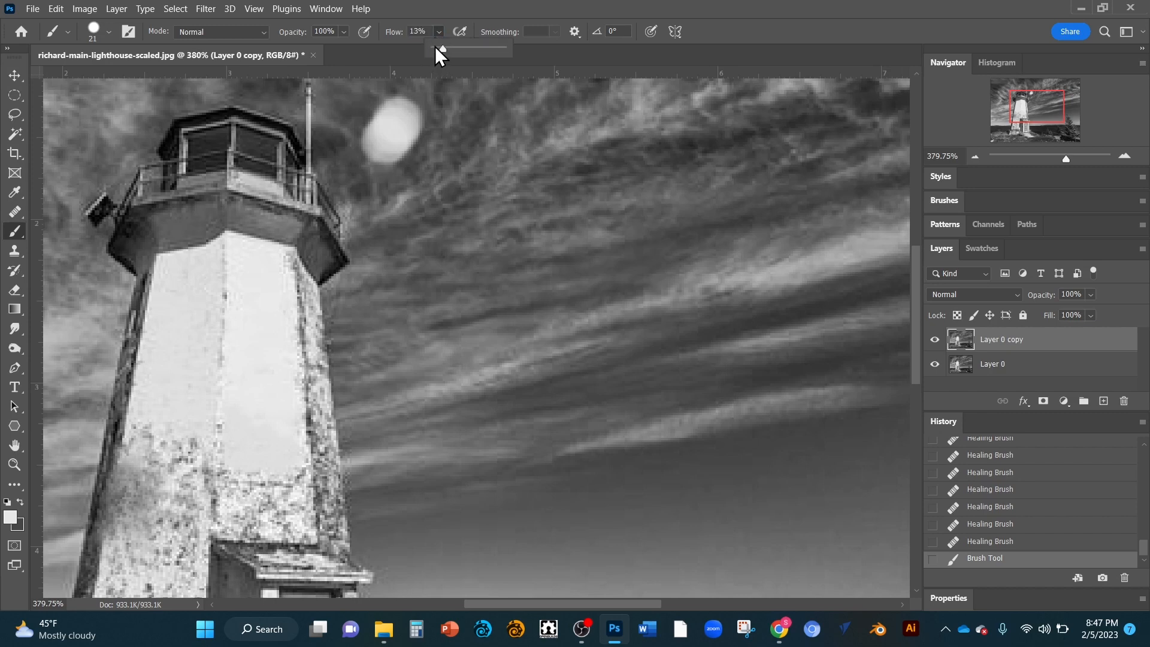
pyautogui.click(392, 125)
pyautogui.moveTo(392, 125)
pyautogui.mouseDown()
pyautogui.moveTo(422, 116)
pyautogui.moveTo(427, 149)
pyautogui.moveTo(448, 142)
pyautogui.moveTo(429, 162)
pyautogui.moveTo(471, 138)
pyautogui.moveTo(403, 158)
pyautogui.moveTo(430, 135)
pyautogui.moveTo(430, 150)
pyautogui.moveTo(408, 156)
pyautogui.moveTo(410, 127)
pyautogui.moveTo(377, 193)
pyautogui.moveTo(375, 161)
pyautogui.mouseUp()
pyautogui.moveTo(386, 156)
pyautogui.mouseDown()
pyautogui.moveTo(393, 172)
pyautogui.moveTo(436, 126)
pyautogui.mouseUp()
pyautogui.moveTo(474, 262); pyautogui.dragTo(536, 190)
pyautogui.moveTo(467, 258); pyautogui.dragTo(515, 209)
pyautogui.moveTo(468, 266)
pyautogui.mouseDown()
pyautogui.moveTo(523, 212)
pyautogui.moveTo(461, 273)
pyautogui.moveTo(517, 205)
pyautogui.moveTo(469, 280)
pyautogui.moveTo(522, 208)
pyautogui.moveTo(454, 300)
pyautogui.moveTo(510, 201)
pyautogui.moveTo(478, 260)
pyautogui.moveTo(490, 216)
pyautogui.mouseUp()
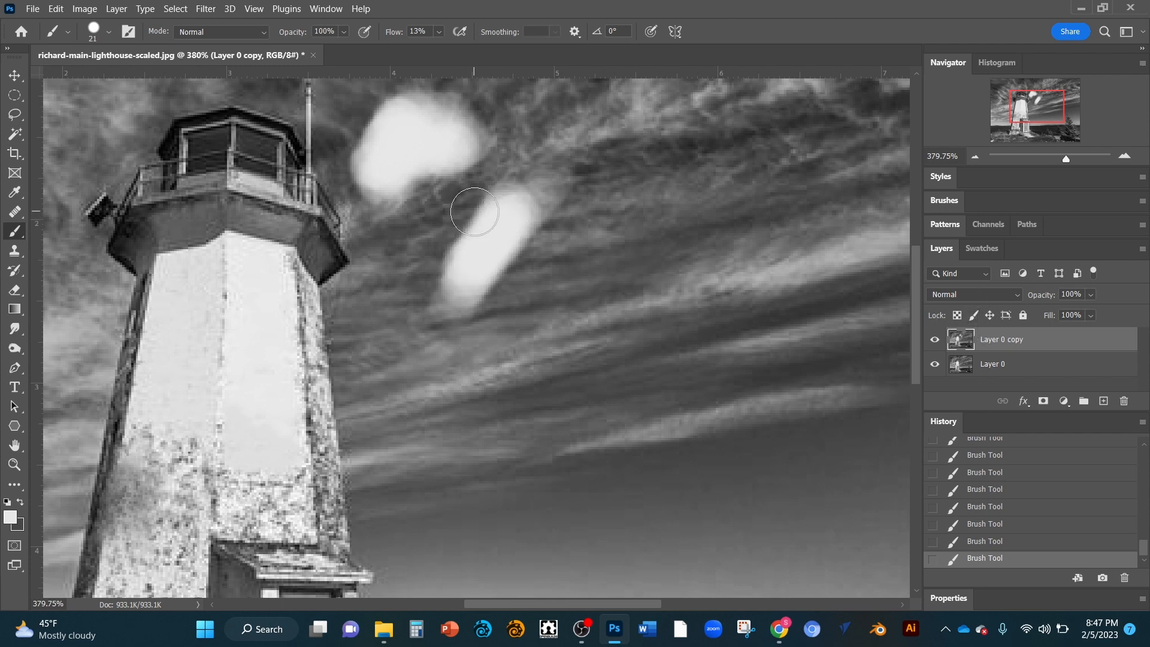
# Step: Undo the recent brush strokes in the sky beside the lantern
pyautogui.hotkey('ctrl', 'z')
pyautogui.hotkey('ctrl', 'z')
pyautogui.hotkey('ctrl', 'z')
pyautogui.hotkey('ctrl', 'z')
pyautogui.hotkey('ctrl', 'z')
pyautogui.hotkey('ctrl', 'z')
pyautogui.hotkey('ctrl', 'z')
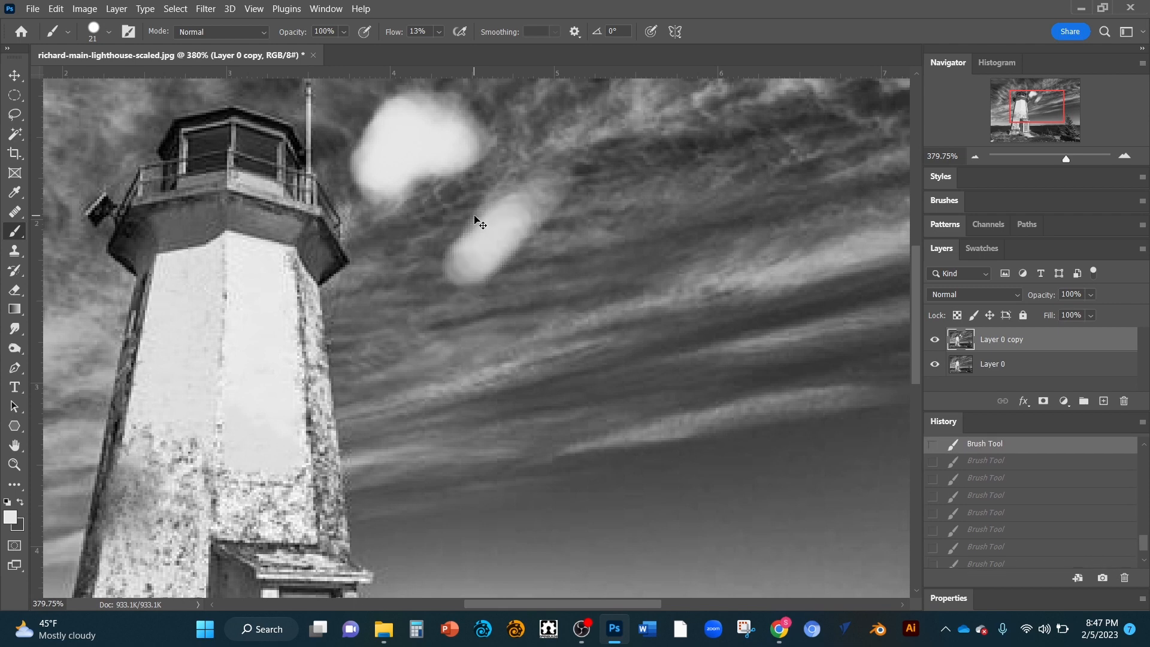
pyautogui.hotkey('ctrl', 'z')
pyautogui.hotkey('ctrl', 'z')
pyautogui.hotkey('ctrl', 'z')
pyautogui.hotkey('ctrl', 'z')
pyautogui.hotkey('ctrl', 'z')
pyautogui.hotkey('ctrl', 'z')
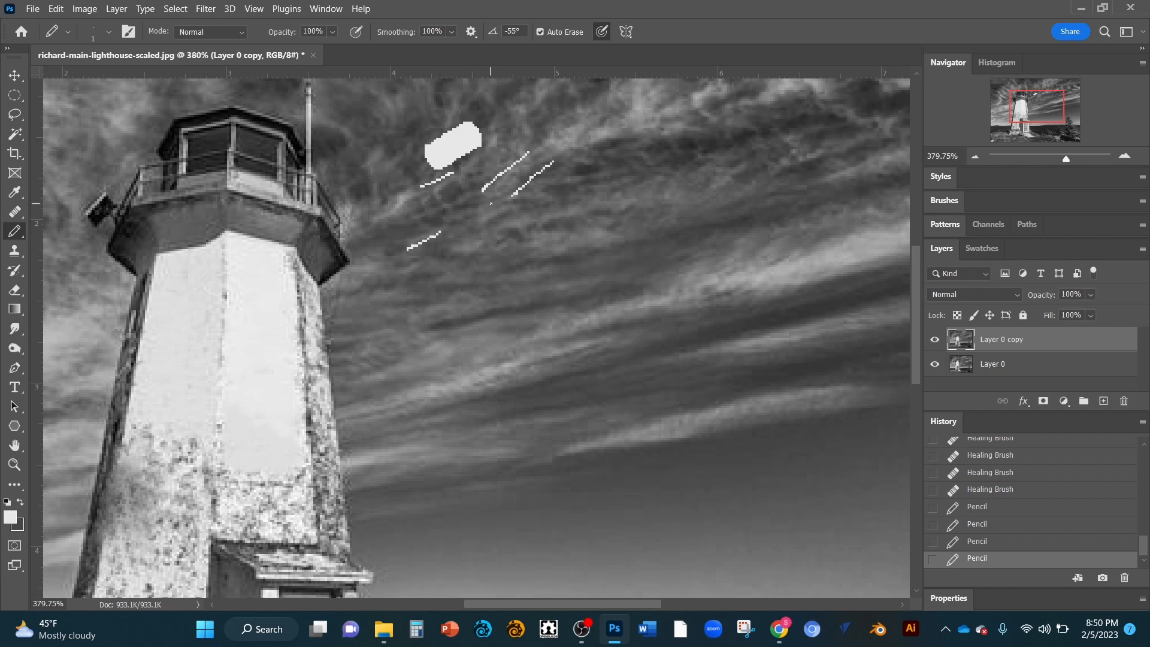
pyautogui.moveTo(491, 204); pyautogui.dragTo(494, 202)
pyautogui.hotkey('shift', 'b')
pyautogui.hotkey('shift', 'b')
pyautogui.hotkey('shift', 'b')
pyautogui.hotkey('shift', 'b')
pyautogui.hotkey('shift', 'b')
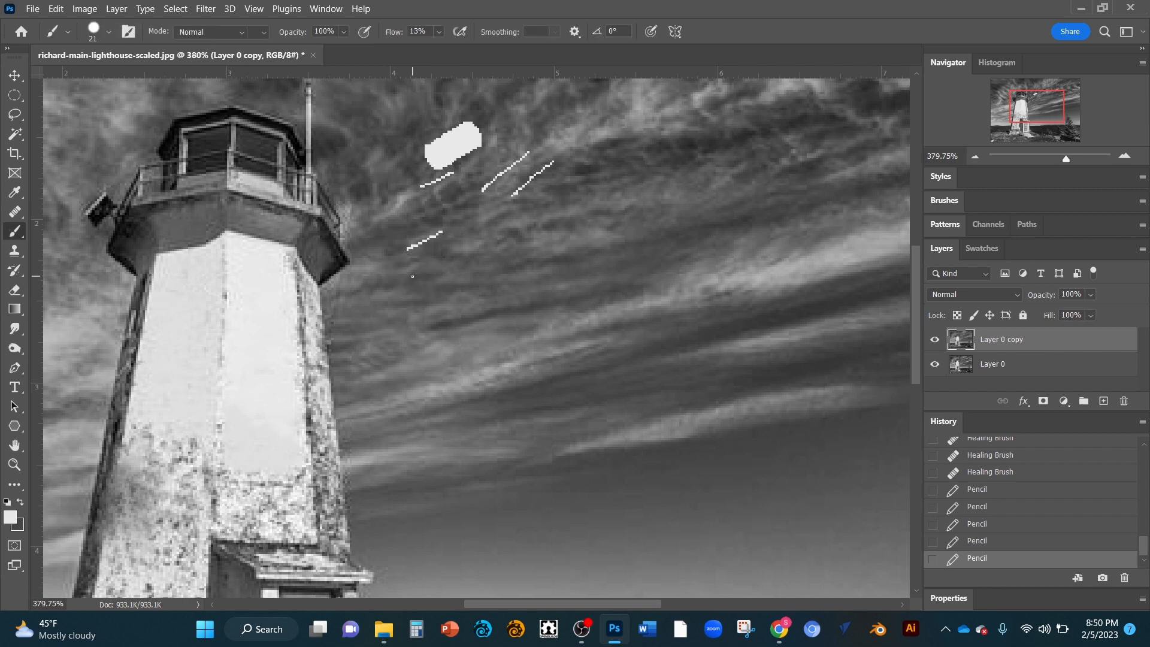
pyautogui.hotkey('shift', 'b')
pyautogui.hotkey('shift', 'b')
pyautogui.hotkey('shift', 'b')
pyautogui.hotkey('shift', 'b')
pyautogui.hotkey('shift', 'b')
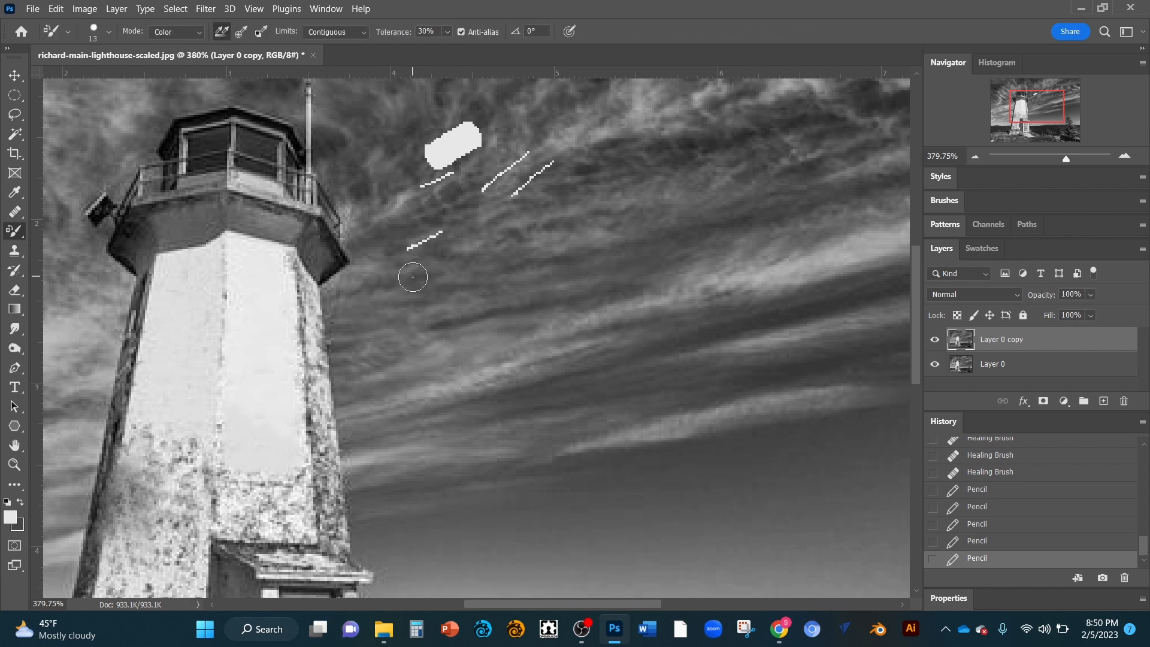
pyautogui.hotkey('shift', 'b')
pyautogui.hotkey('shift', 'b')
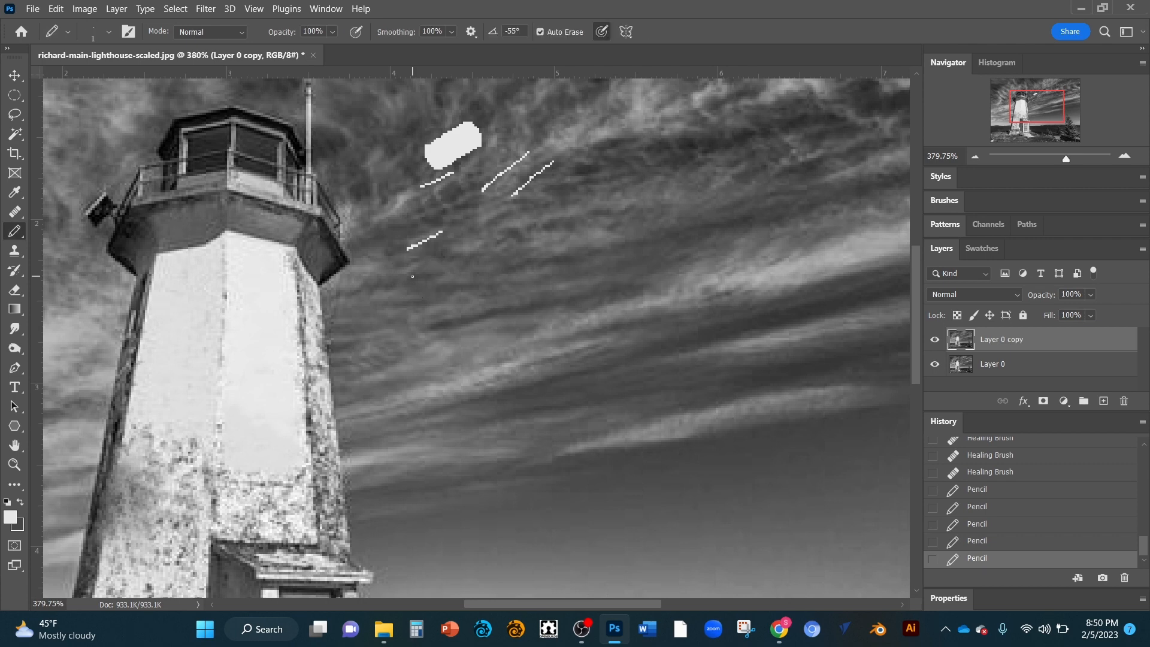
pyautogui.hotkey('shift', 'b')
pyautogui.hotkey('shift', 'b')
pyautogui.hotkey('shift', 'b')
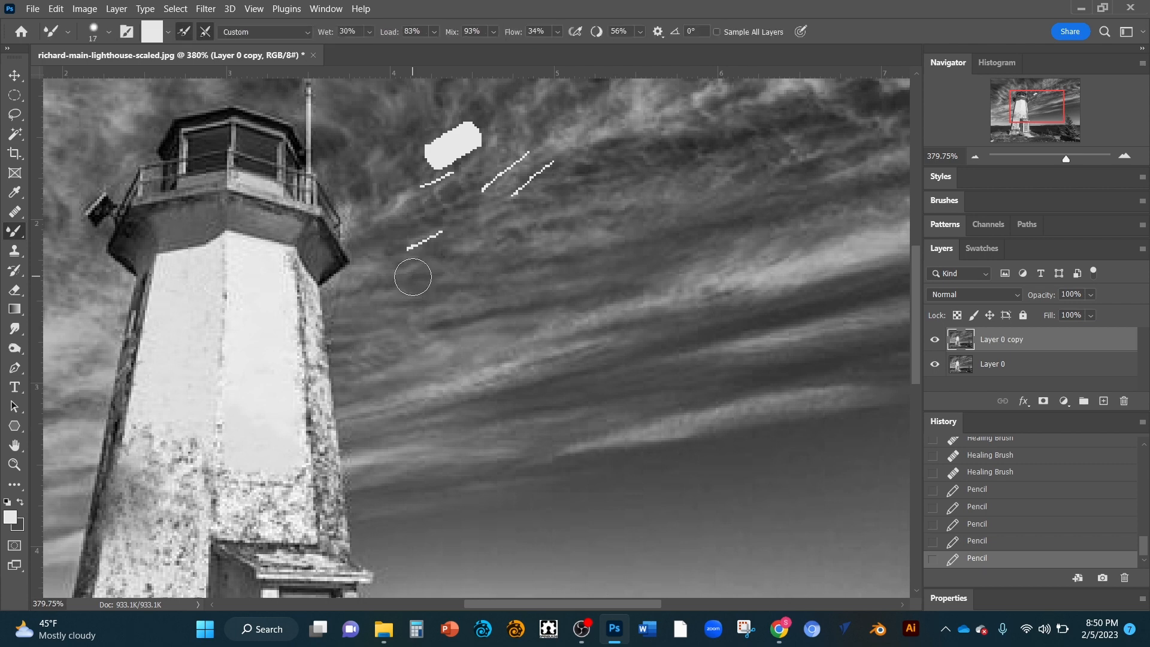
pyautogui.hotkey('shift', 'b')
pyautogui.hotkey('shift', 'b')
pyautogui.hotkey('shift', 'b')
pyautogui.hotkey('shift', 'b')
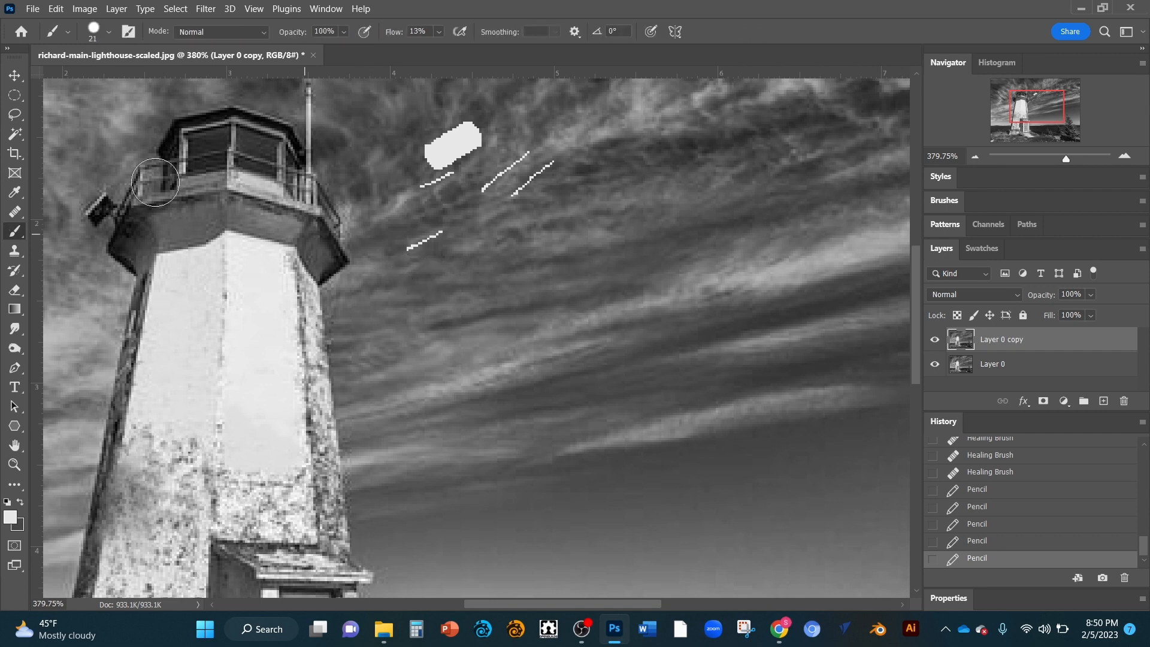
# Step: Switch to the Mixer Brush tool and smear the white patch above the lantern into the sky
pyautogui.rightClick(23, 237)
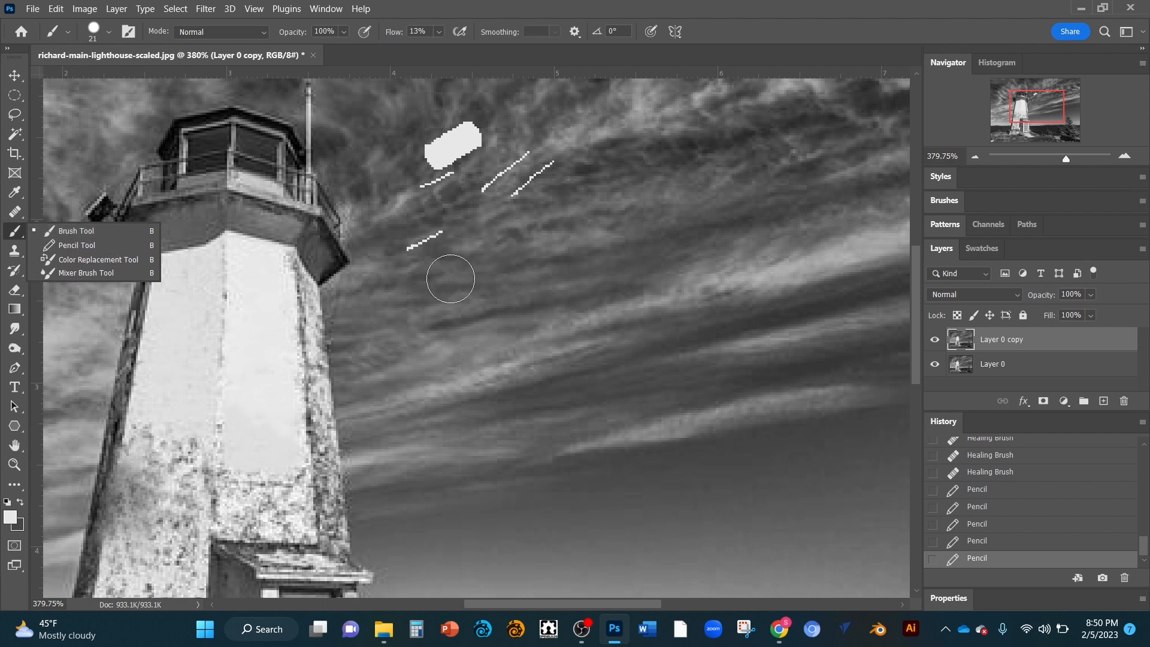
pyautogui.click(100, 273)
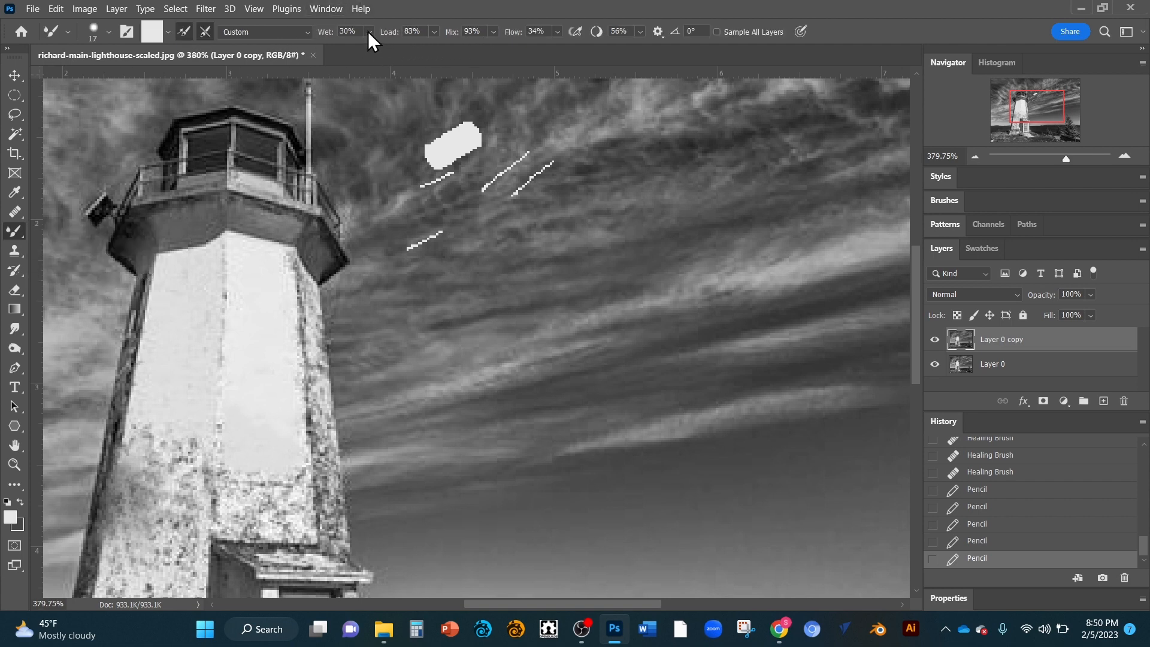
pyautogui.moveTo(470, 108); pyautogui.dragTo(381, 170)
pyautogui.moveTo(441, 127); pyautogui.dragTo(404, 160)
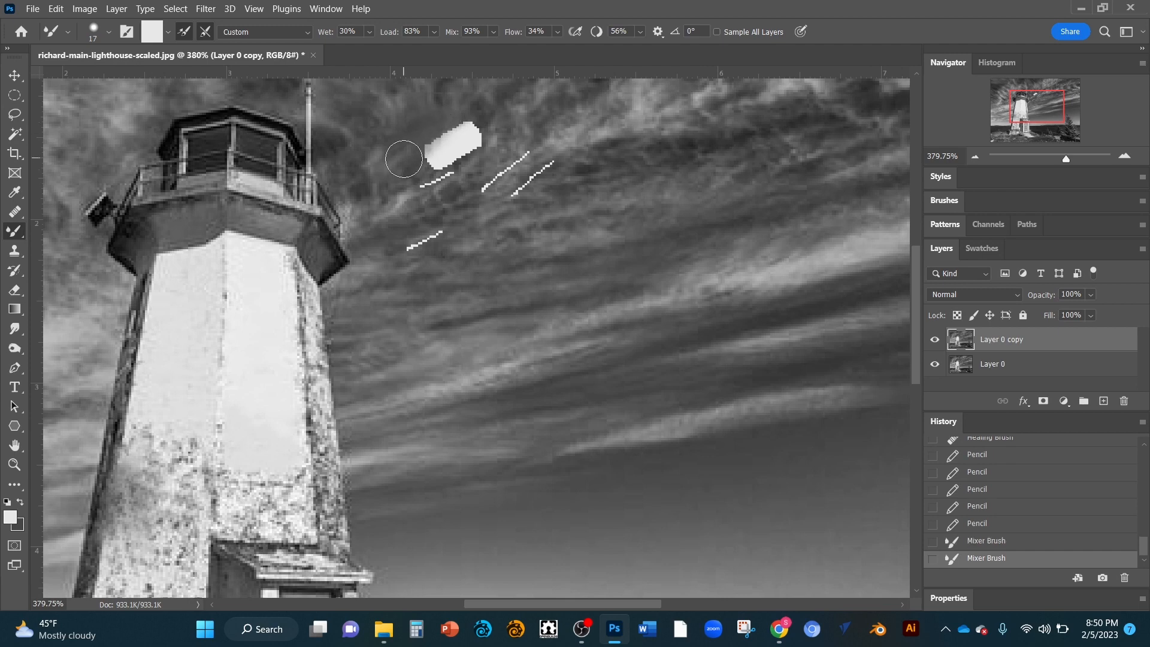
pyautogui.click(368, 31)
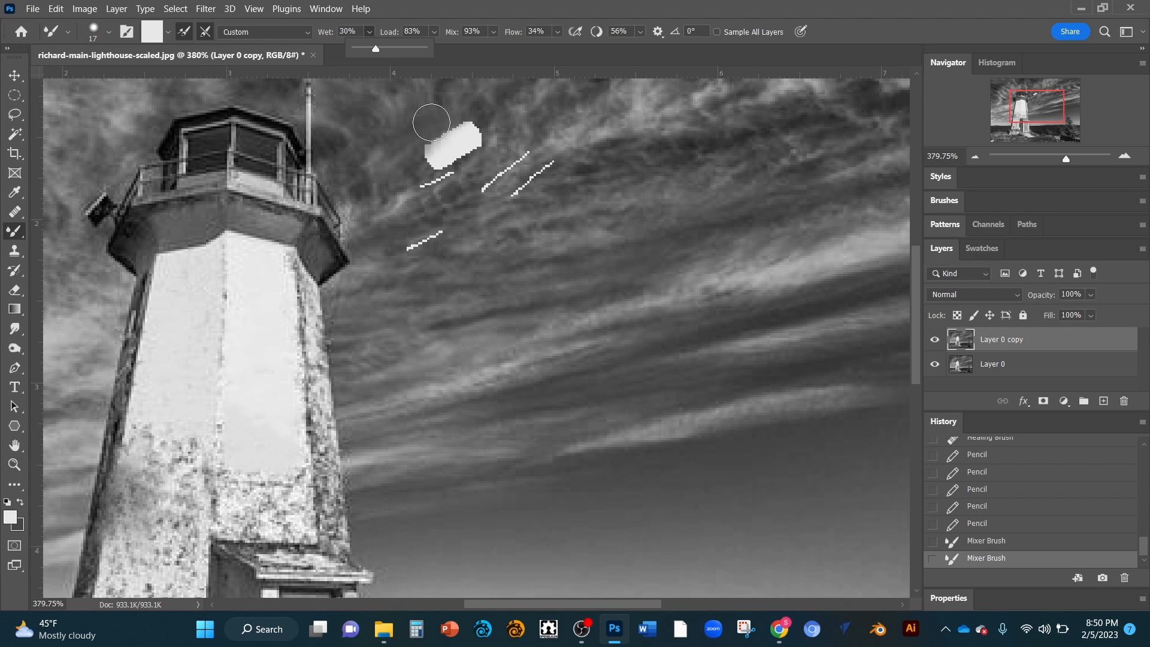
pyautogui.keyDown('alt'); pyautogui.click(477, 169); pyautogui.keyUp('alt')
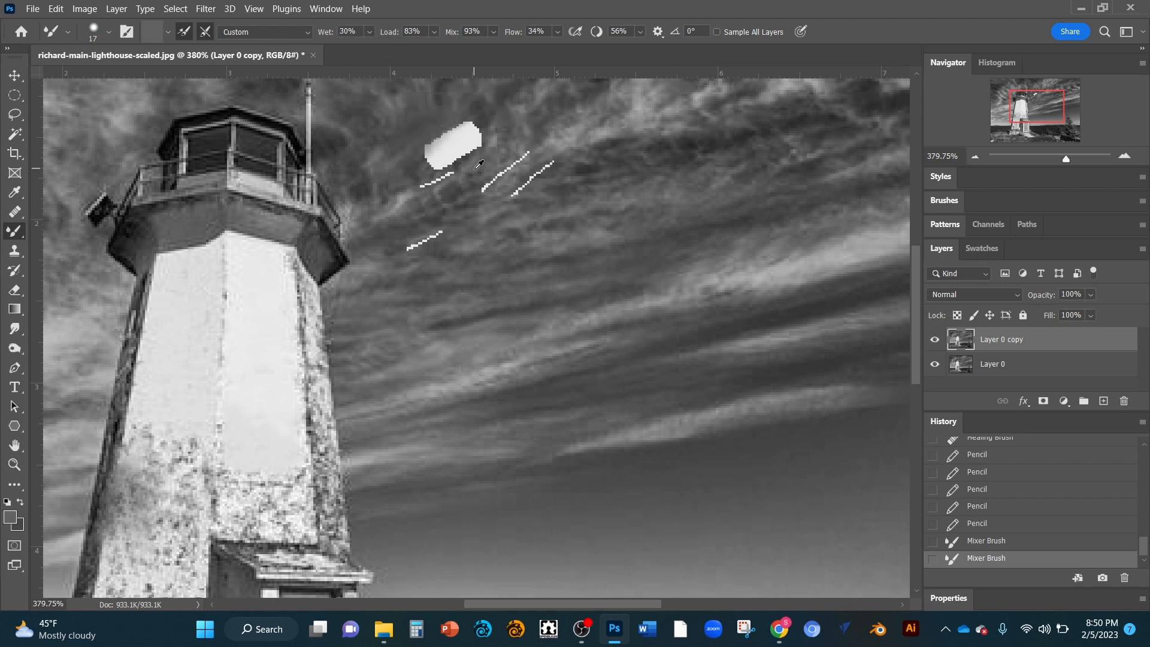
pyautogui.moveTo(462, 185); pyautogui.dragTo(503, 169)
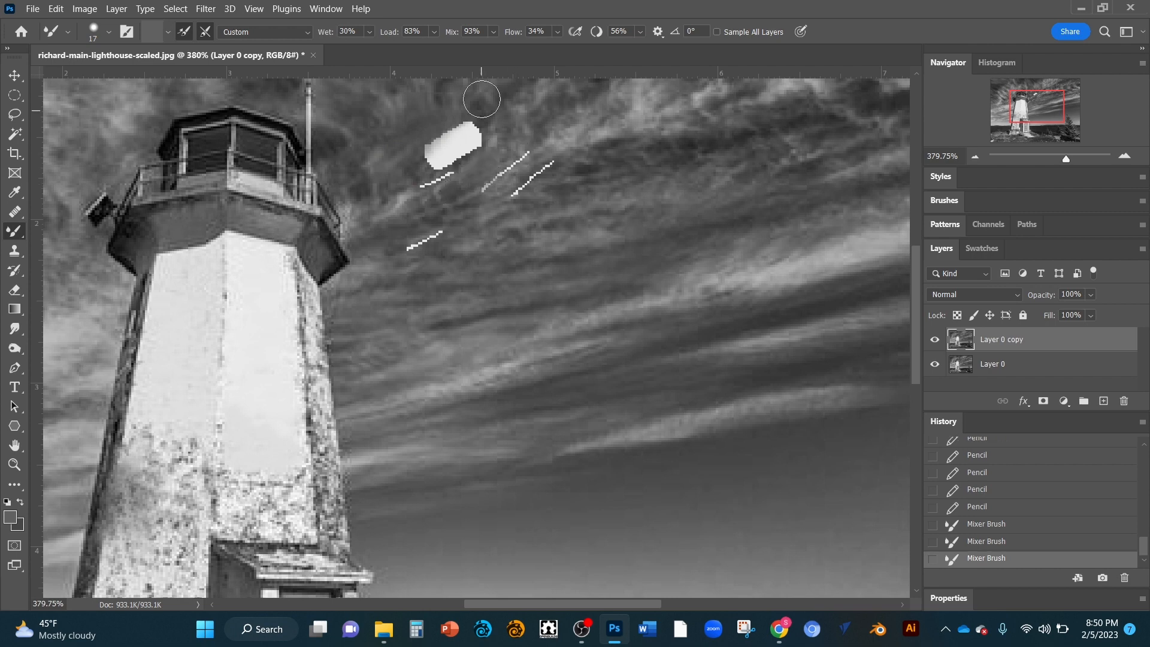
# Step: Blend the short white pencil strokes right of the patch into the surrounding sky
pyautogui.click(493, 31)
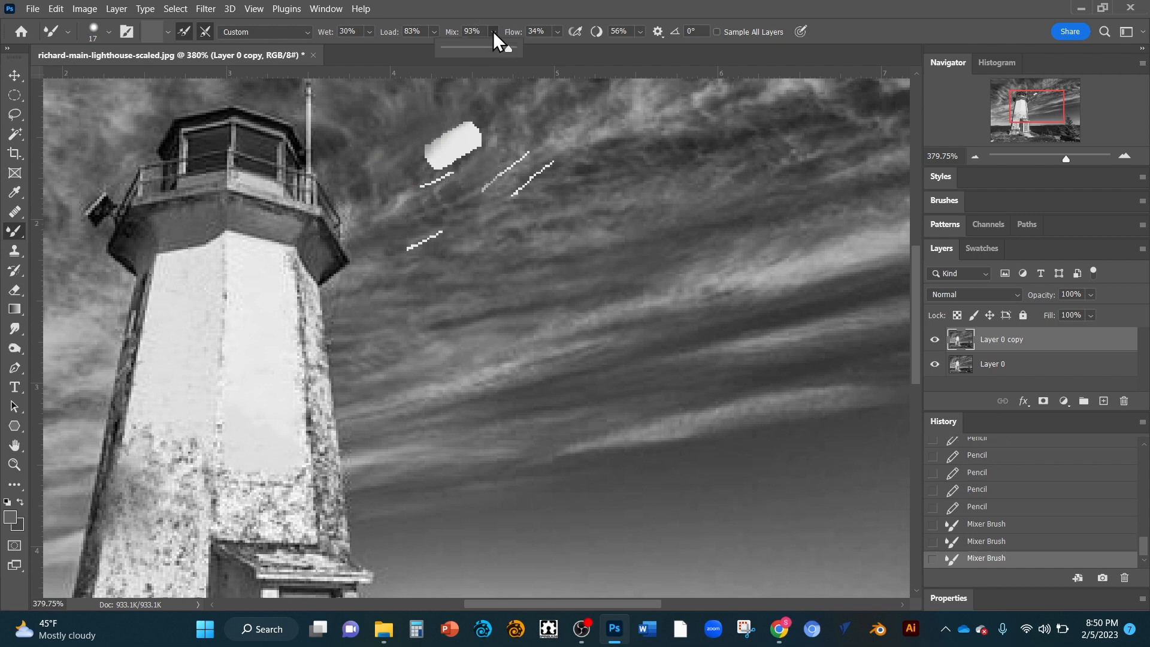
pyautogui.click(494, 31)
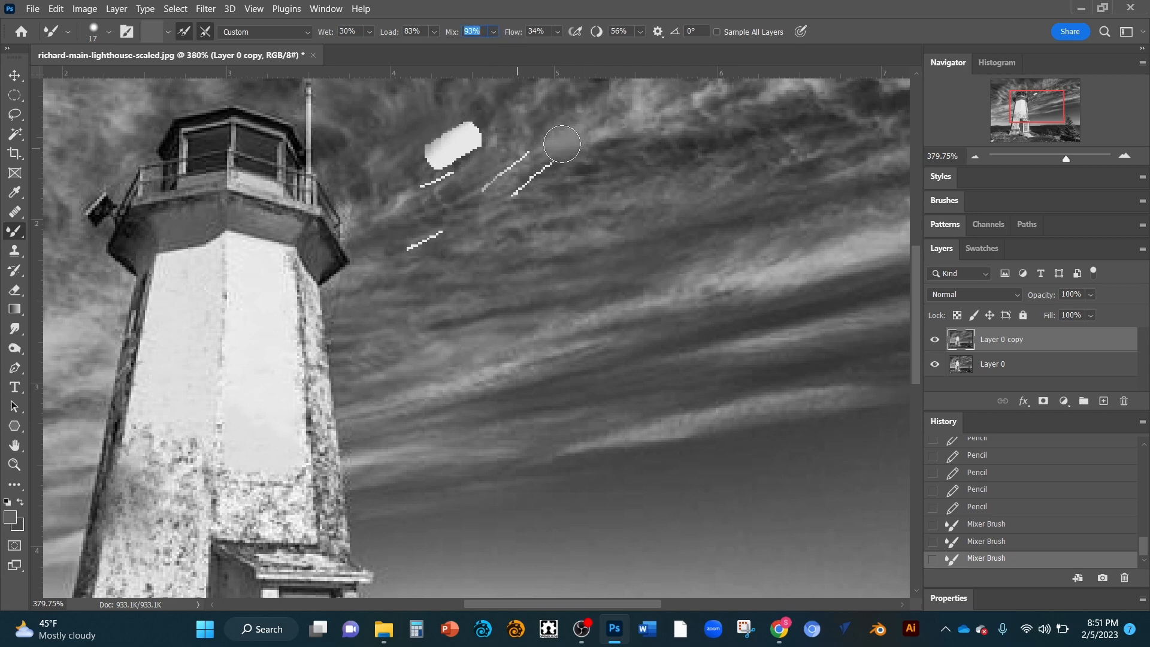
pyautogui.moveTo(562, 143)
pyautogui.mouseDown()
pyautogui.moveTo(610, 128)
pyautogui.moveTo(569, 143)
pyautogui.moveTo(515, 201)
pyautogui.moveTo(503, 173)
pyautogui.mouseUp()
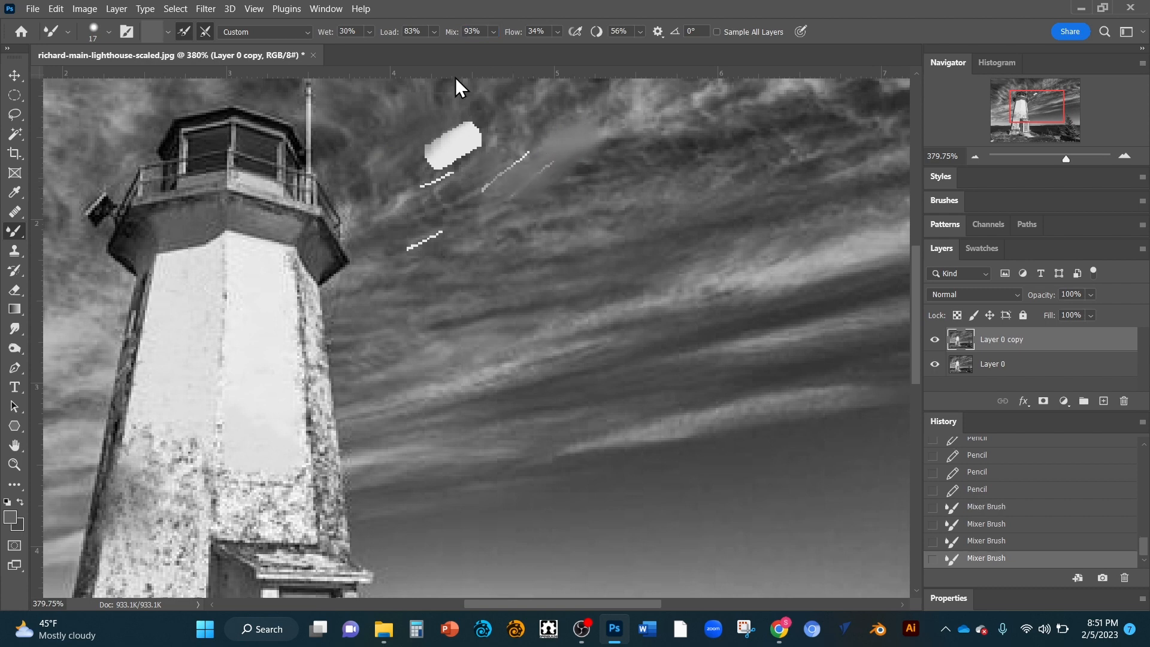
# Step: Set the Mixer Brush Wet to 80% and smear the sky strokes into a soft grey area
pyautogui.click(372, 34)
pyautogui.click(410, 48)
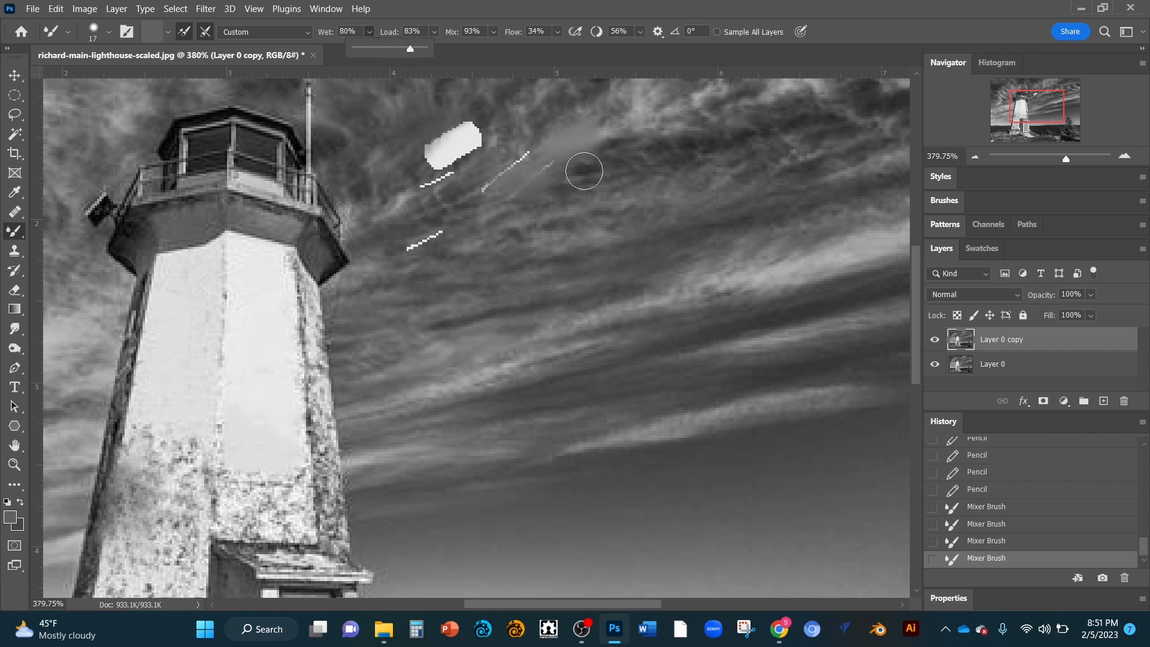
pyautogui.moveTo(507, 193)
pyautogui.mouseDown()
pyautogui.moveTo(535, 139)
pyautogui.moveTo(497, 167)
pyautogui.moveTo(598, 151)
pyautogui.moveTo(633, 130)
pyautogui.moveTo(607, 142)
pyautogui.mouseUp()
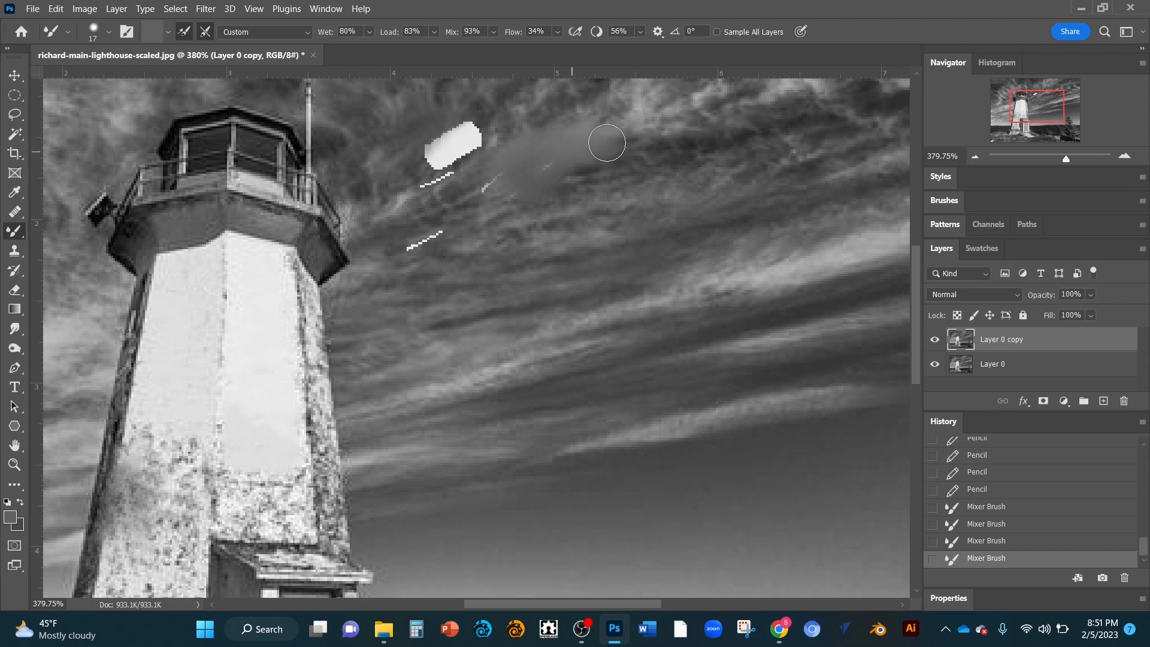
# Step: Set Load to 30% and blend the white patch near the lantern into the sky
pyautogui.click(434, 32)
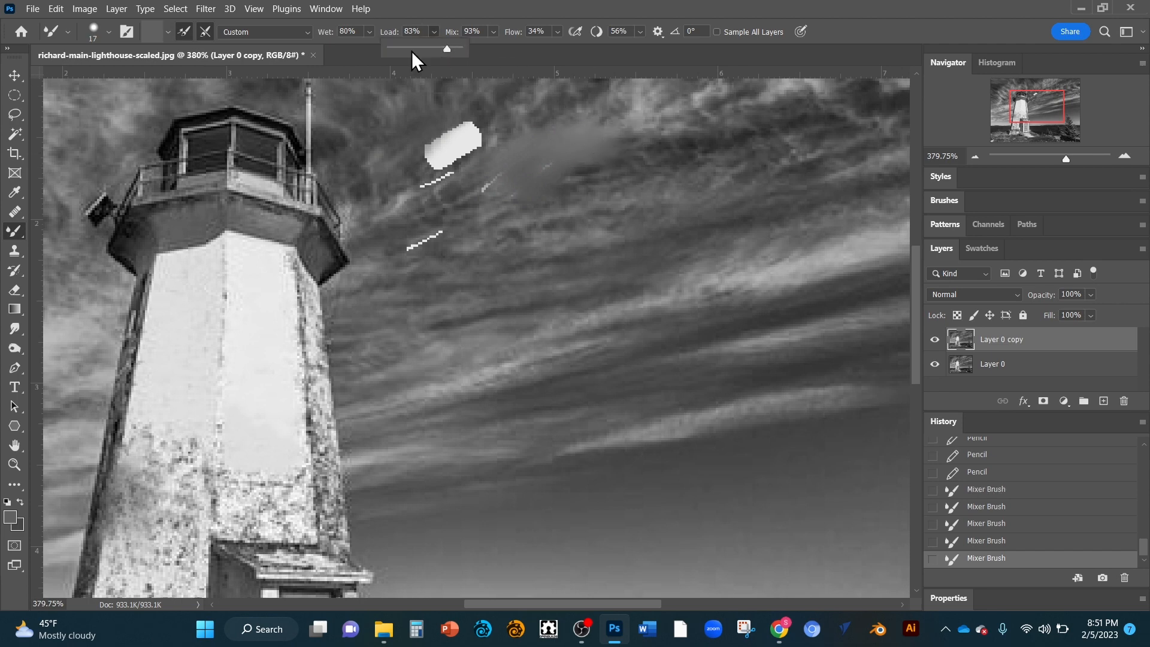
pyautogui.click(412, 49)
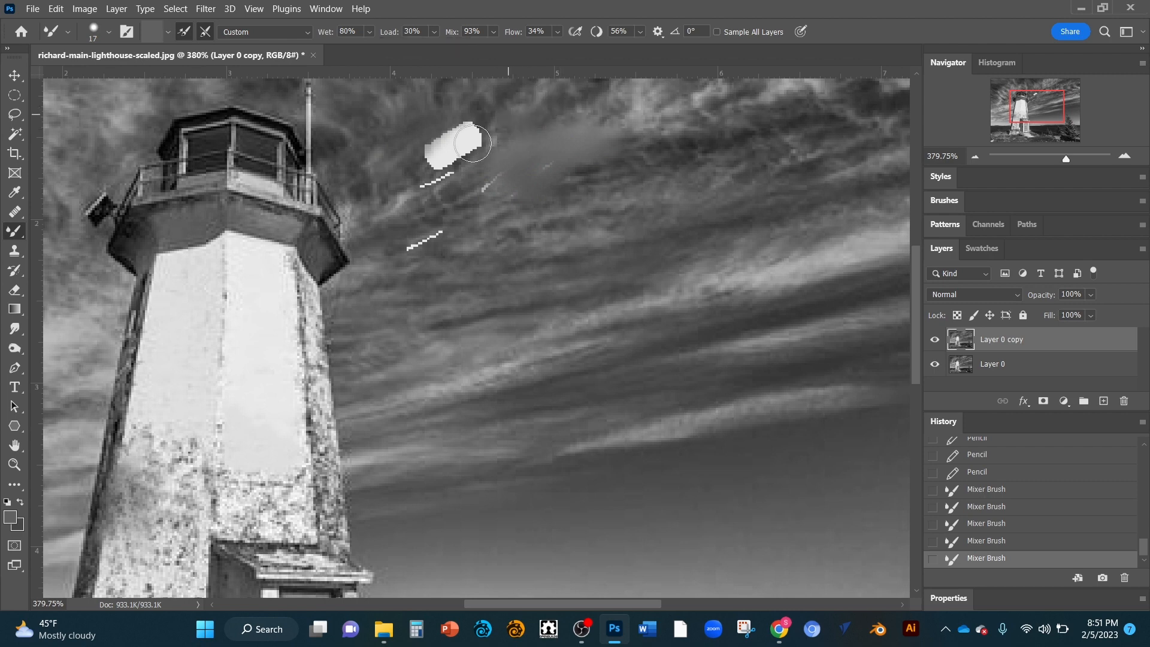
pyautogui.moveTo(438, 150)
pyautogui.mouseDown()
pyautogui.moveTo(475, 134)
pyautogui.moveTo(422, 157)
pyautogui.mouseUp()
# Step: Set Mix to 100% and blend away the remaining white stroke beside the lantern
pyautogui.click(495, 31)
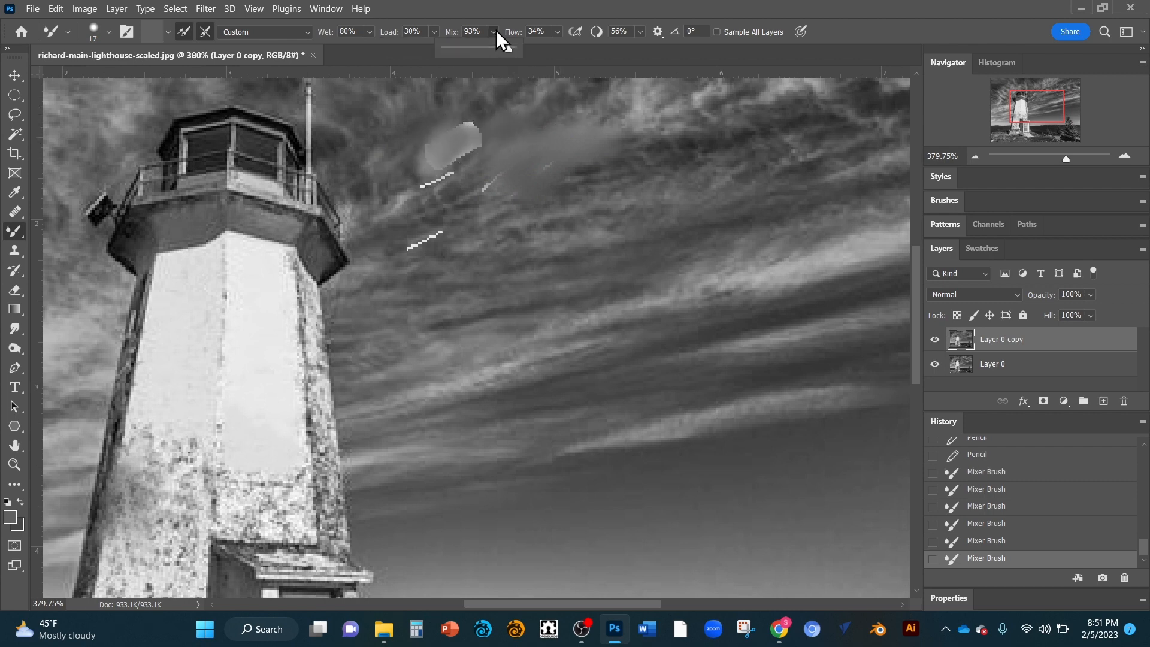
pyautogui.moveTo(492, 115)
pyautogui.mouseDown()
pyautogui.moveTo(475, 157)
pyautogui.moveTo(444, 138)
pyautogui.moveTo(456, 123)
pyautogui.moveTo(489, 157)
pyautogui.moveTo(433, 177)
pyautogui.moveTo(449, 185)
pyautogui.mouseUp()
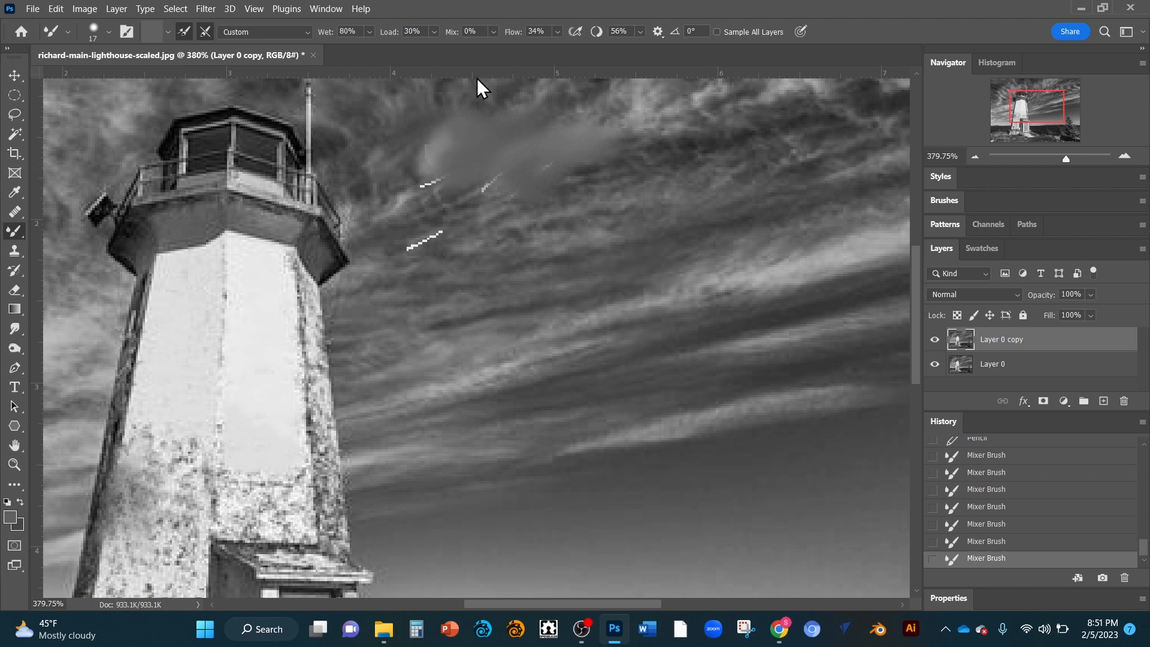
pyautogui.click(492, 31)
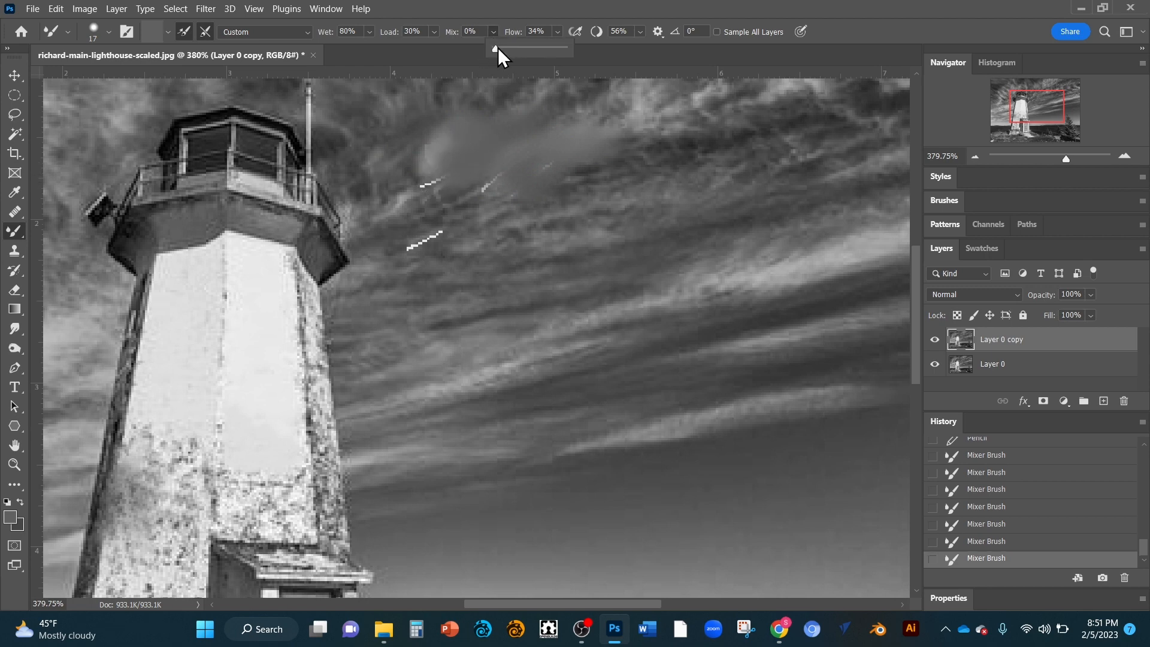
pyautogui.moveTo(497, 47); pyautogui.dragTo(589, 48)
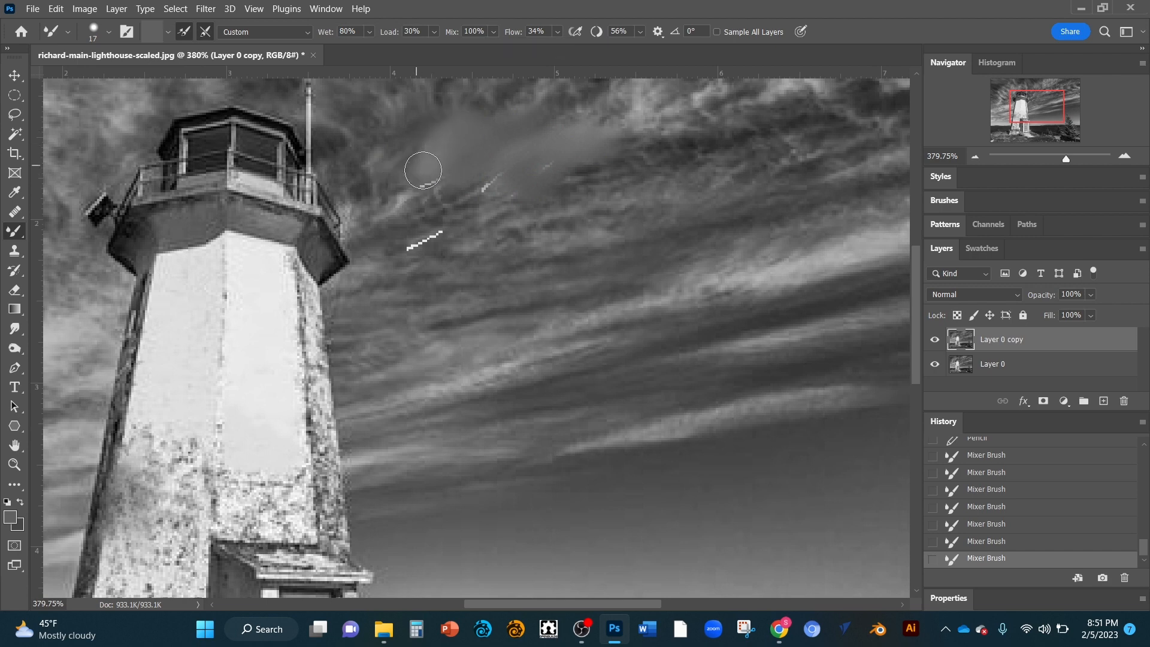
pyautogui.moveTo(483, 203)
pyautogui.mouseDown()
pyautogui.moveTo(423, 228)
pyautogui.moveTo(404, 251)
pyautogui.moveTo(514, 194)
pyautogui.moveTo(589, 127)
pyautogui.moveTo(617, 127)
pyautogui.moveTo(491, 161)
pyautogui.moveTo(459, 153)
pyautogui.moveTo(443, 174)
pyautogui.mouseUp()
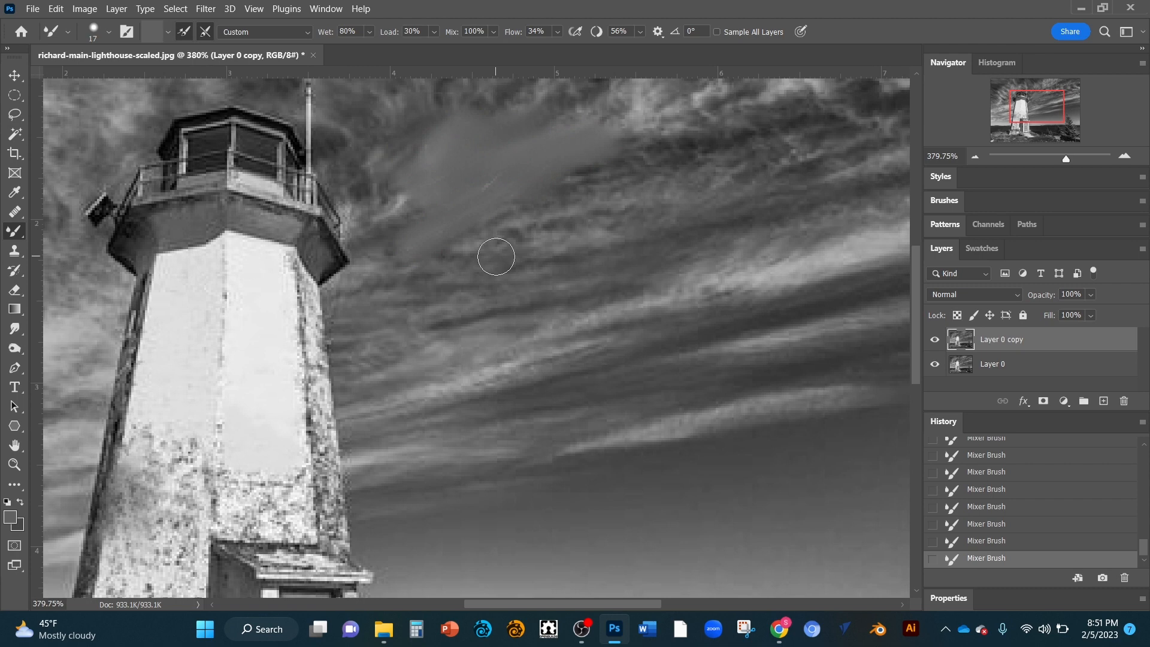
# Step: Set Wet to 0%, sample a light tone from the tower, and paint a cloud stroke across the sky
pyautogui.click(367, 31)
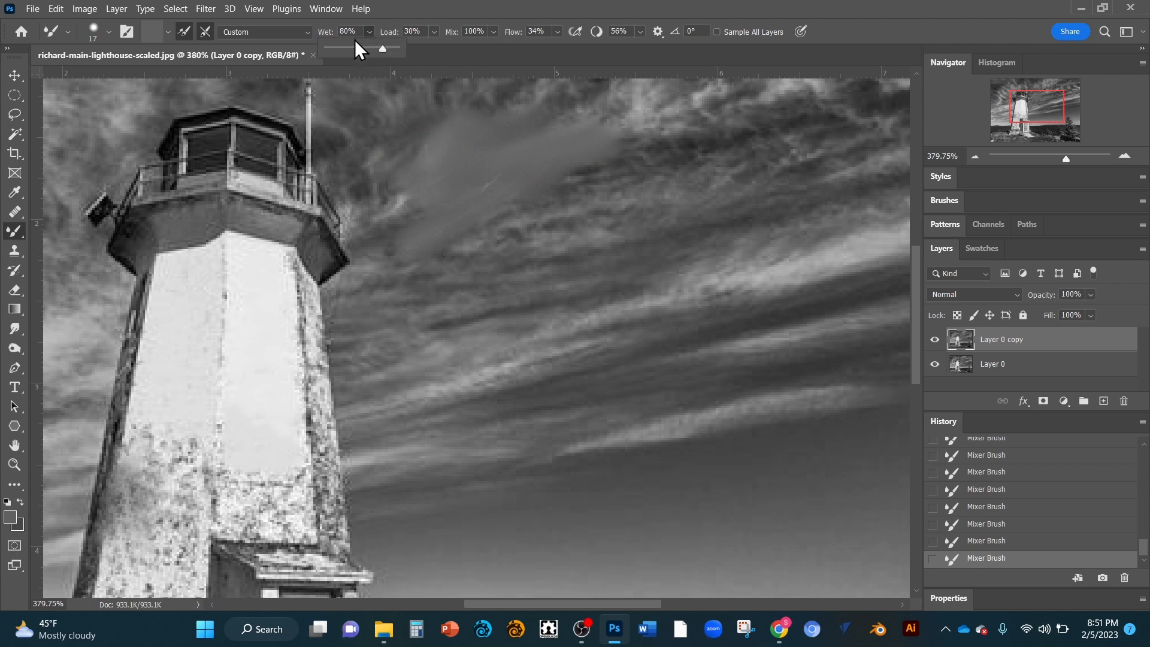
pyautogui.click(326, 49)
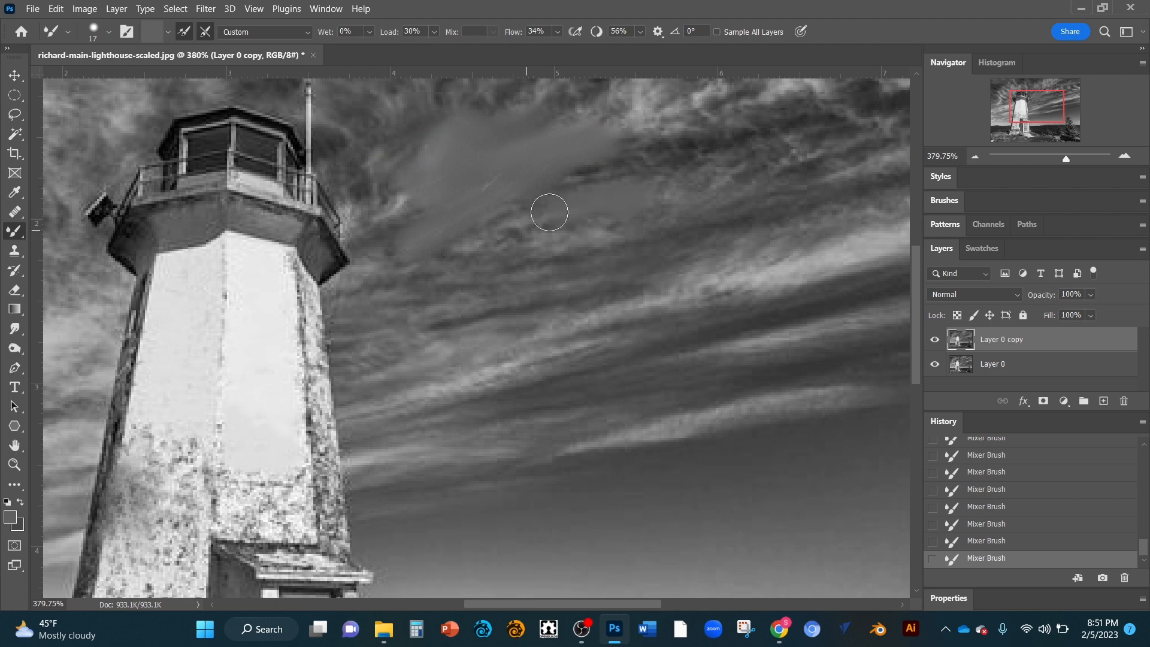
pyautogui.moveTo(515, 263)
pyautogui.mouseDown()
pyautogui.moveTo(484, 285)
pyautogui.moveTo(504, 282)
pyautogui.mouseUp()
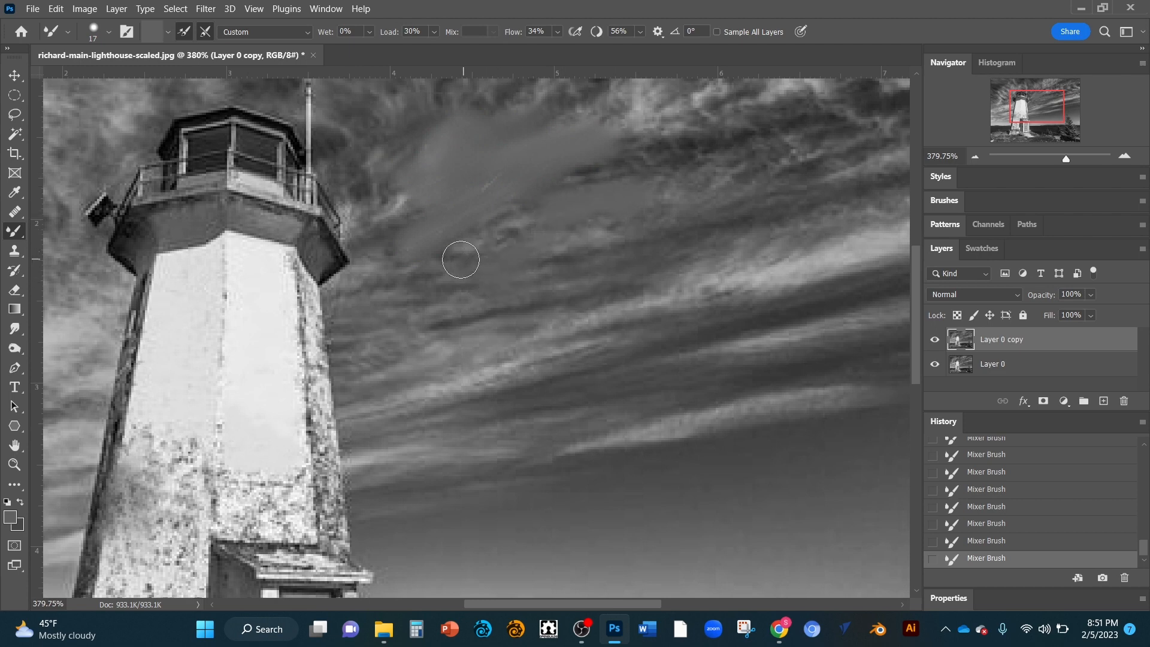
pyautogui.keyDown('alt'); pyautogui.click(285, 289); pyautogui.keyUp('alt')
pyautogui.moveTo(437, 274)
pyautogui.mouseDown()
pyautogui.moveTo(524, 247)
pyautogui.moveTo(472, 263)
pyautogui.moveTo(557, 221)
pyautogui.moveTo(505, 250)
pyautogui.moveTo(556, 224)
pyautogui.moveTo(506, 264)
pyautogui.moveTo(566, 229)
pyautogui.moveTo(533, 255)
pyautogui.moveTo(584, 206)
pyautogui.mouseUp()
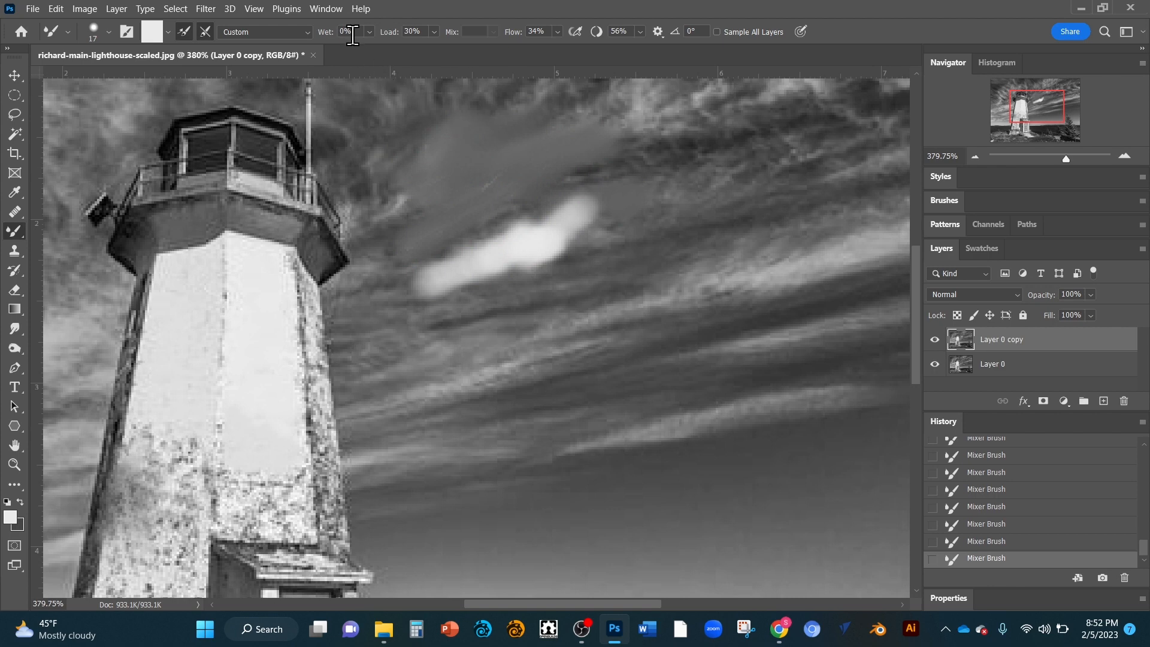
# Step: Set Wet and Load to 100% and blend the edges of the new cloud
pyautogui.click(370, 31)
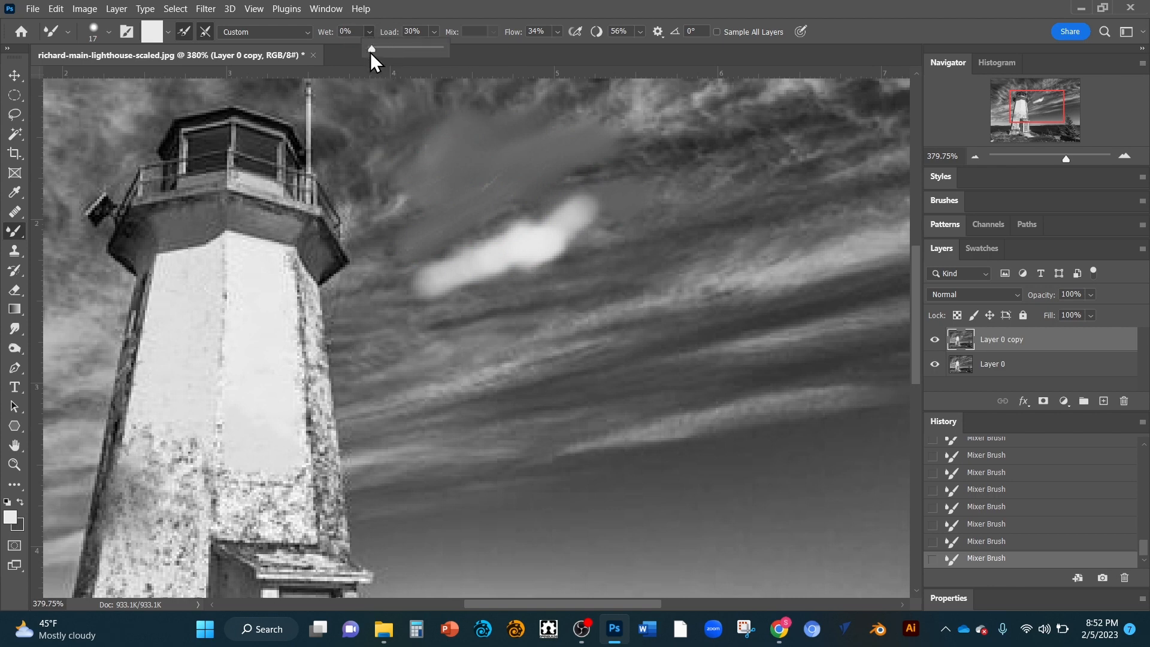
pyautogui.moveTo(585, 187)
pyautogui.mouseDown()
pyautogui.moveTo(551, 236)
pyautogui.moveTo(567, 205)
pyautogui.moveTo(530, 233)
pyautogui.moveTo(576, 201)
pyautogui.moveTo(550, 243)
pyautogui.moveTo(617, 214)
pyautogui.moveTo(573, 245)
pyautogui.moveTo(644, 222)
pyautogui.moveTo(457, 286)
pyautogui.moveTo(558, 235)
pyautogui.moveTo(458, 302)
pyautogui.moveTo(626, 245)
pyautogui.mouseUp()
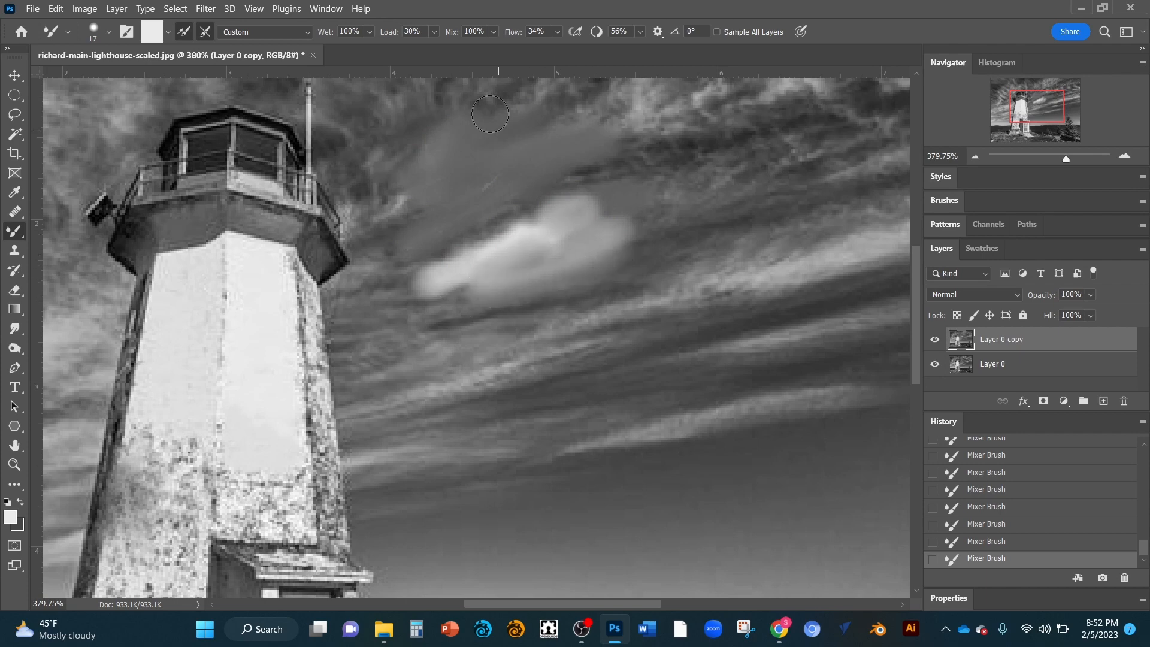
pyautogui.click(435, 32)
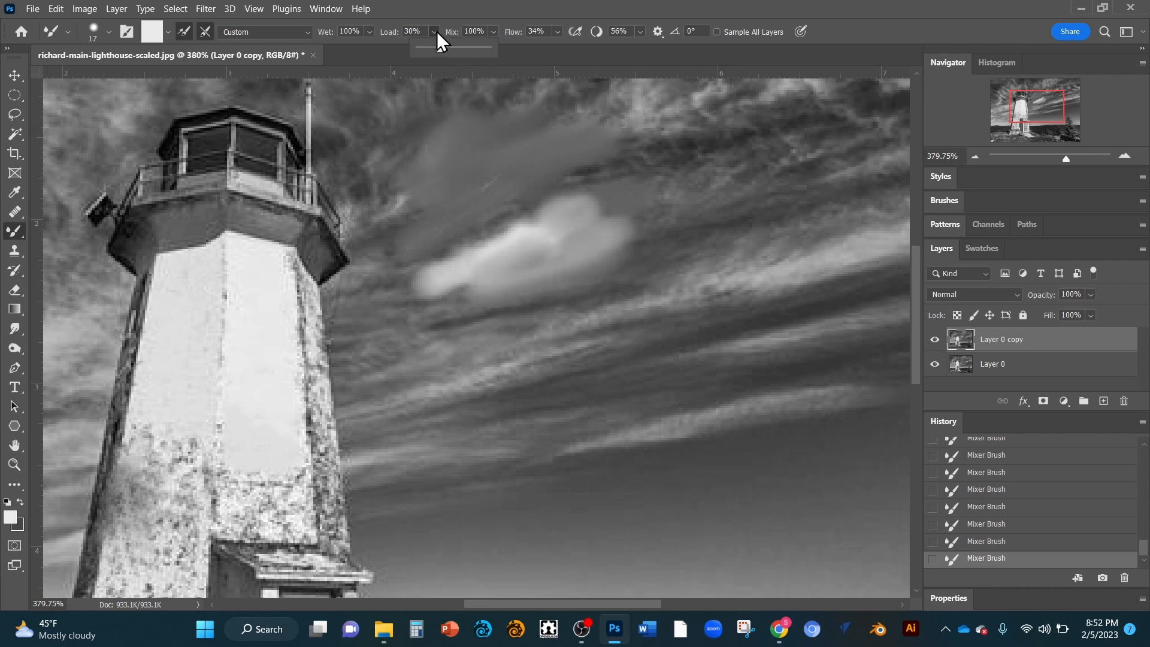
pyautogui.click(487, 47)
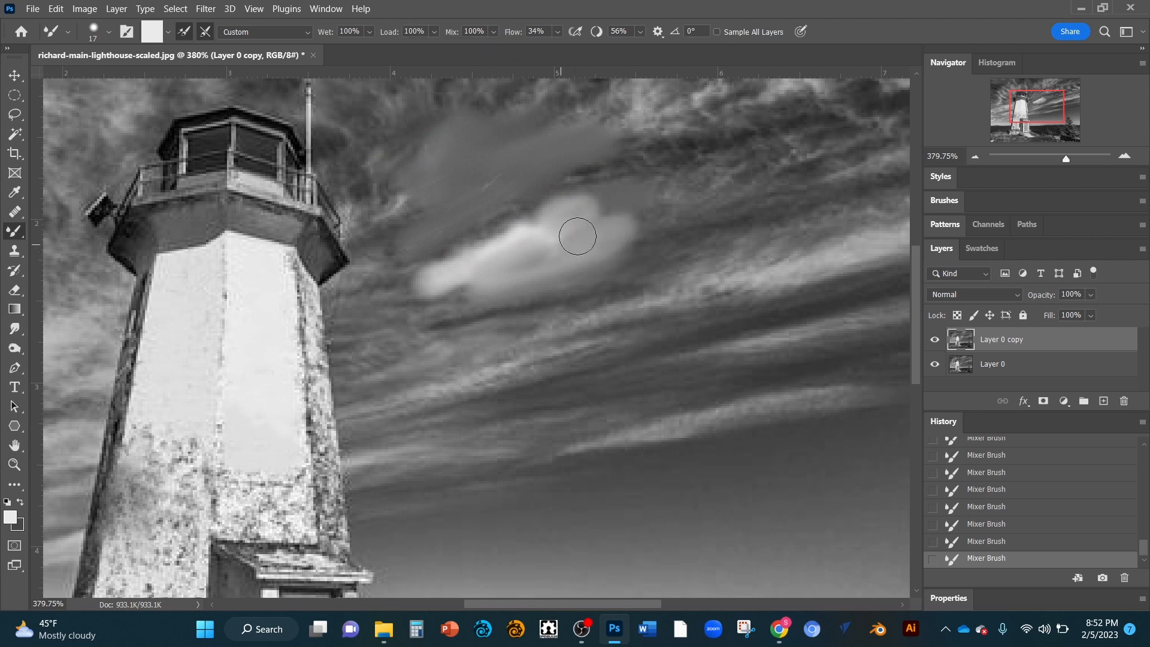
pyautogui.moveTo(577, 236); pyautogui.dragTo(599, 225)
pyautogui.moveTo(537, 271)
pyautogui.mouseDown()
pyautogui.moveTo(630, 239)
pyautogui.moveTo(577, 285)
pyautogui.moveTo(638, 229)
pyautogui.moveTo(566, 287)
pyautogui.moveTo(600, 256)
pyautogui.moveTo(490, 305)
pyautogui.mouseUp()
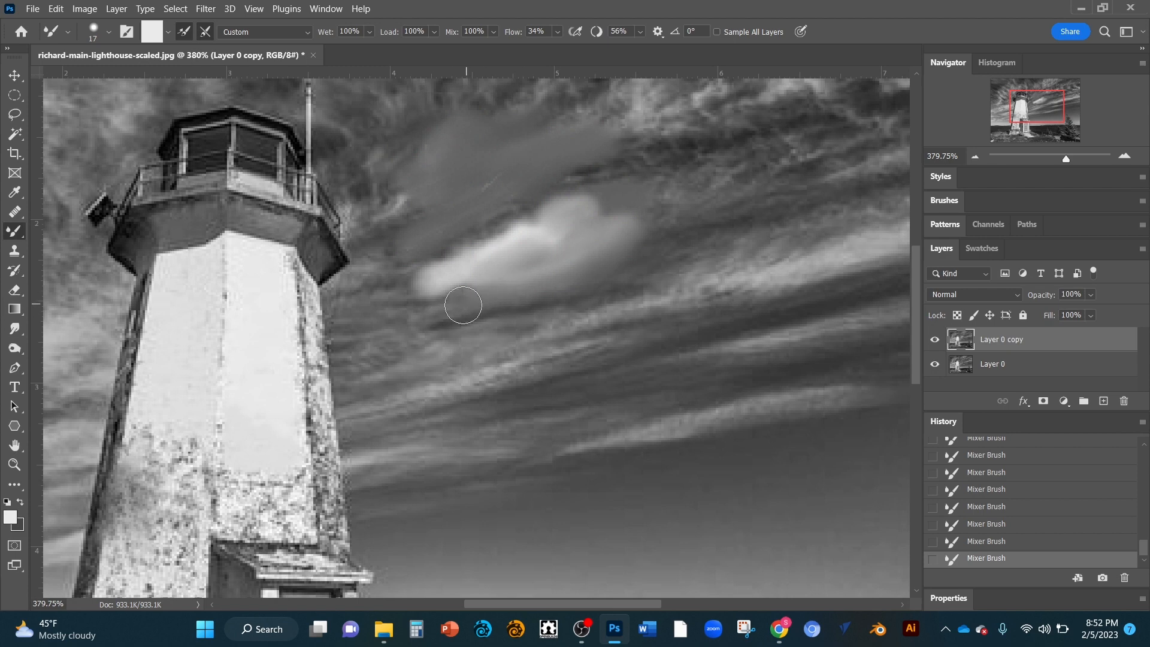
# Step: Set Mix to 3% and extend the cloud upward with soft blending strokes
pyautogui.click(494, 31)
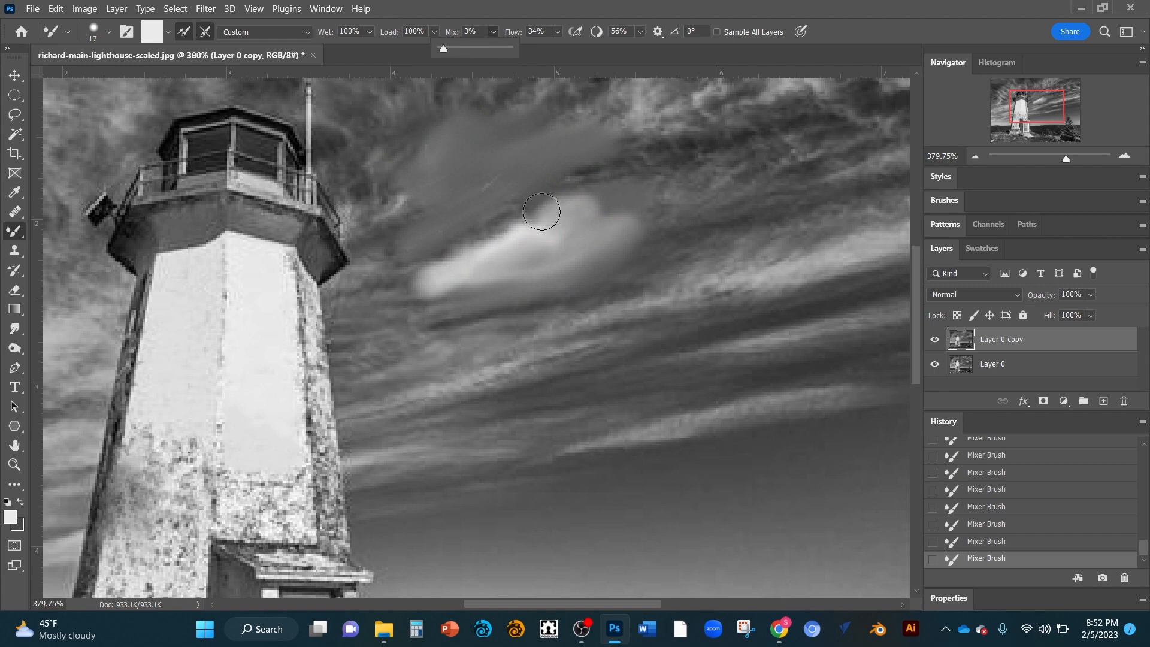
pyautogui.moveTo(542, 215)
pyautogui.mouseDown()
pyautogui.moveTo(559, 182)
pyautogui.moveTo(610, 160)
pyautogui.mouseUp()
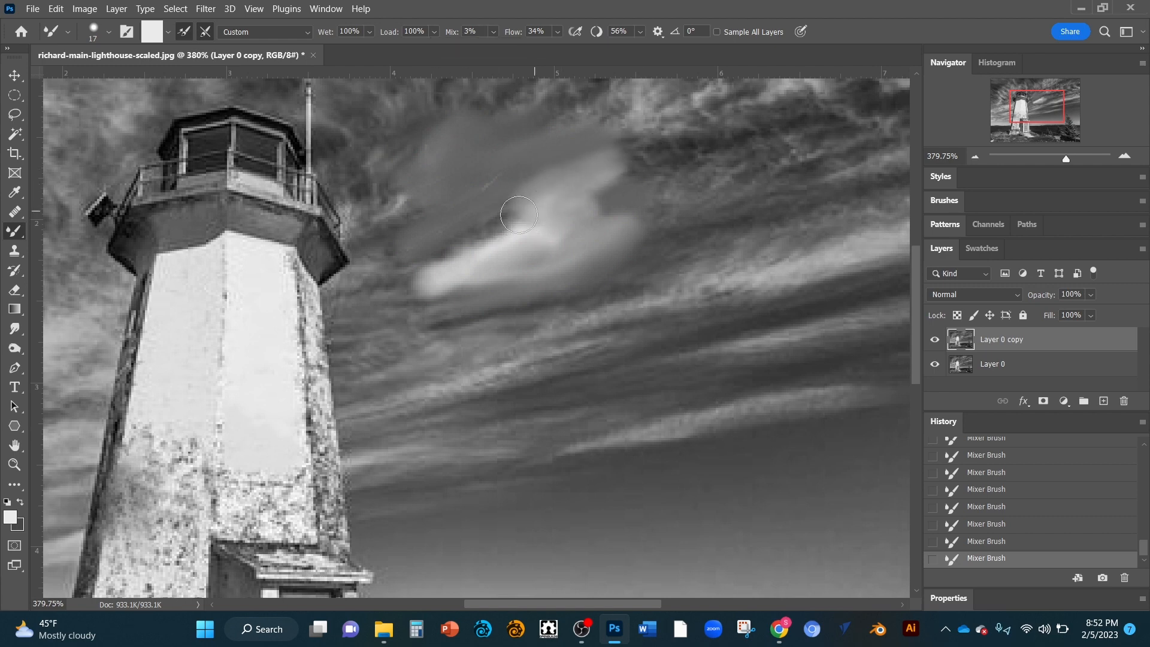
pyautogui.moveTo(522, 211)
pyautogui.mouseDown()
pyautogui.moveTo(449, 233)
pyautogui.moveTo(521, 202)
pyautogui.moveTo(482, 242)
pyautogui.moveTo(522, 223)
pyautogui.mouseUp()
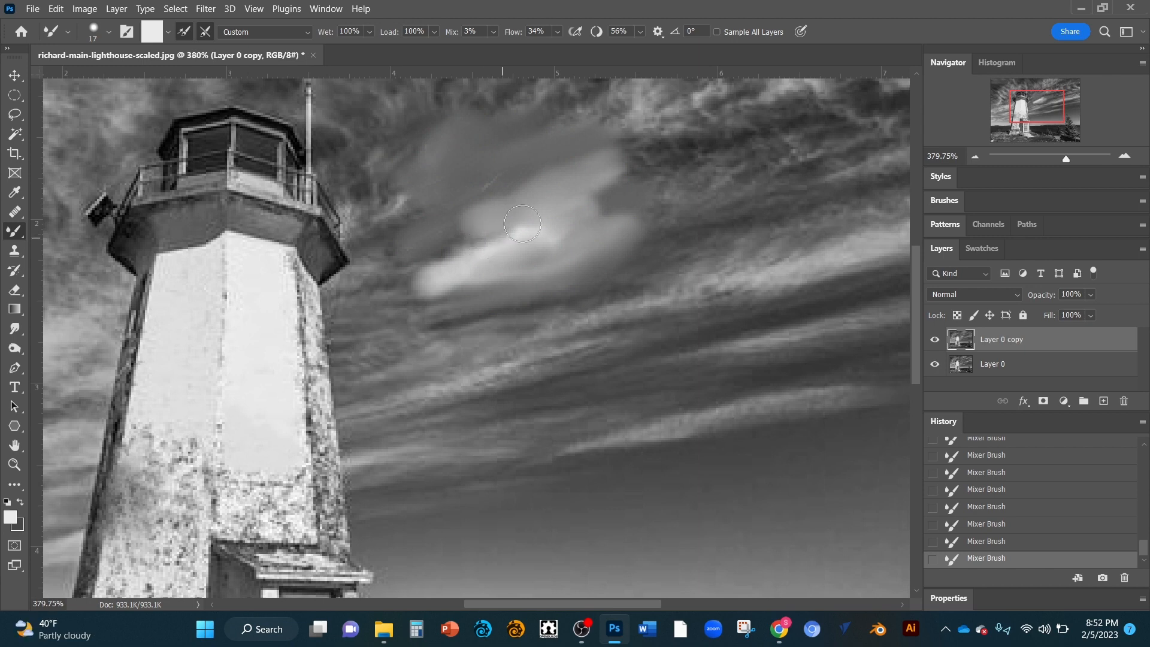
pyautogui.moveTo(572, 179)
pyautogui.mouseDown()
pyautogui.moveTo(641, 167)
pyautogui.moveTo(616, 172)
pyautogui.moveTo(667, 133)
pyautogui.moveTo(602, 157)
pyautogui.moveTo(596, 174)
pyautogui.moveTo(659, 154)
pyautogui.moveTo(647, 167)
pyautogui.moveTo(534, 165)
pyautogui.mouseUp()
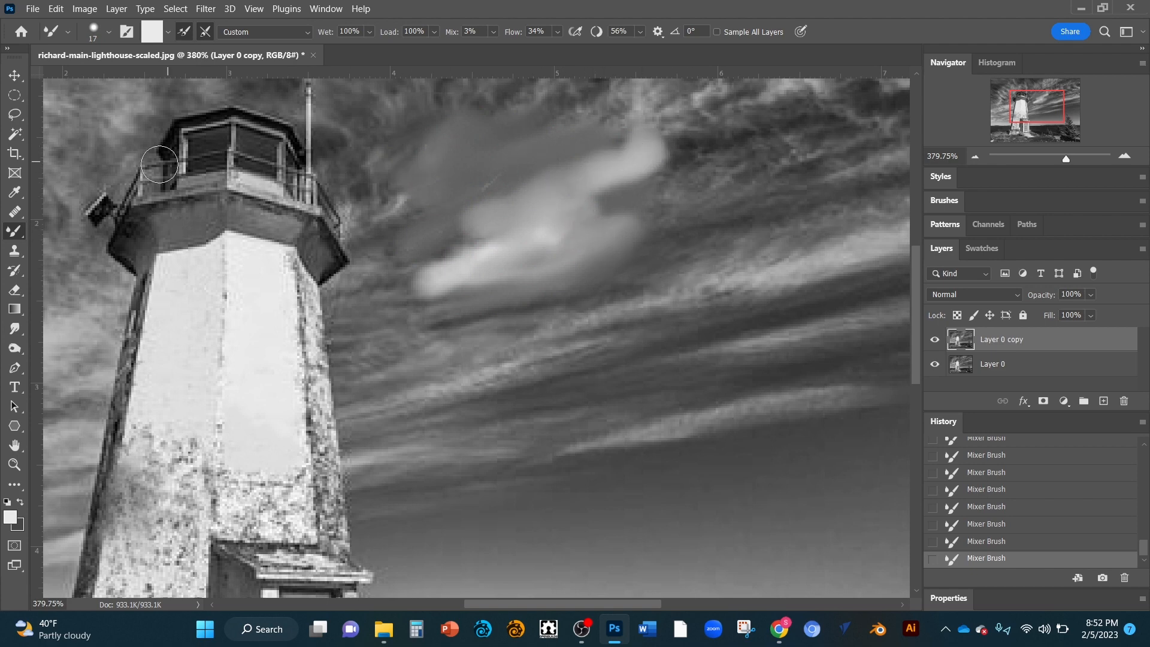
# Step: Set the Clone Stamp to 18 px, sample the lower tower, and clone two strokes over the upper tower face
pyautogui.click(16, 247)
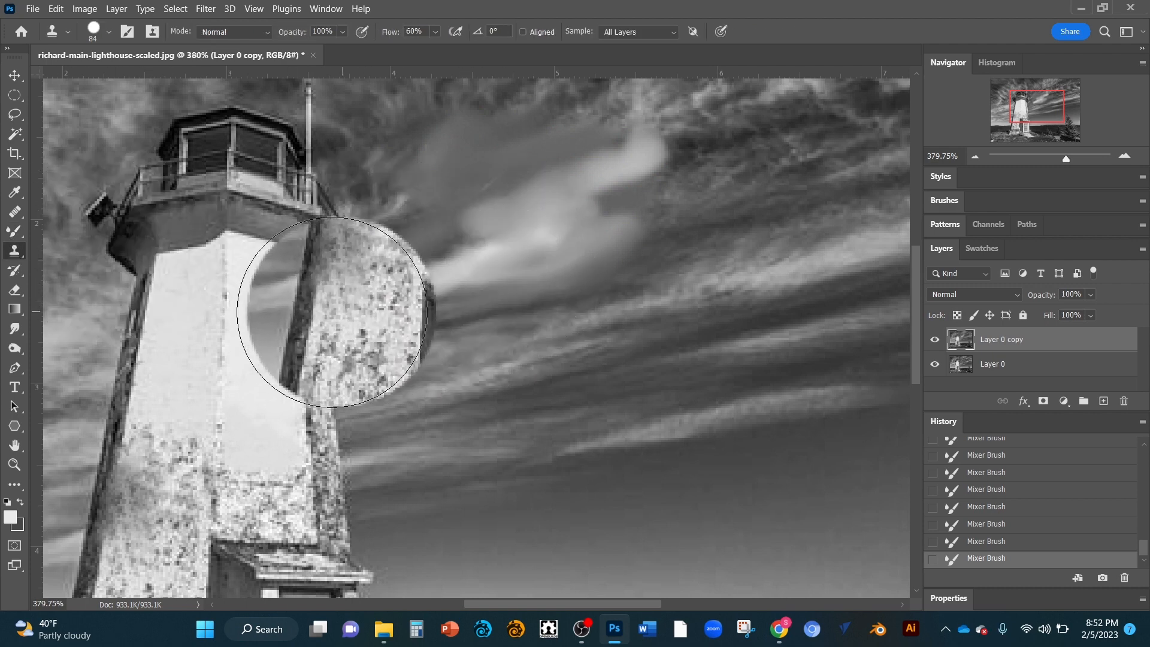
pyautogui.rightClick(317, 301)
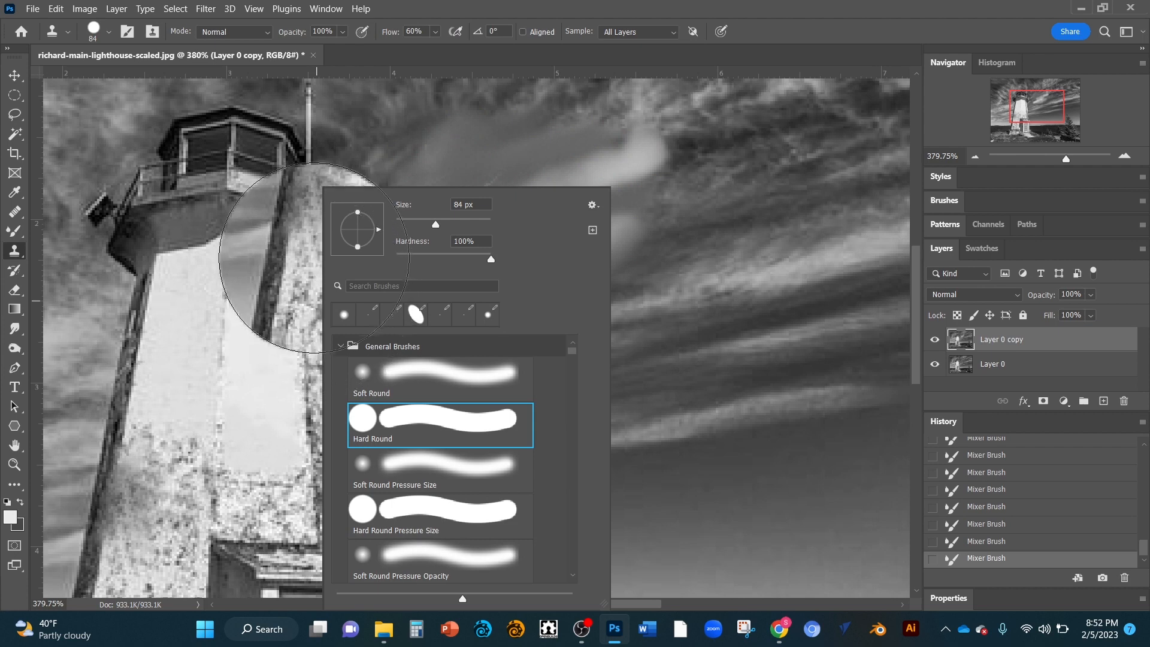
pyautogui.moveTo(434, 221); pyautogui.dragTo(405, 224)
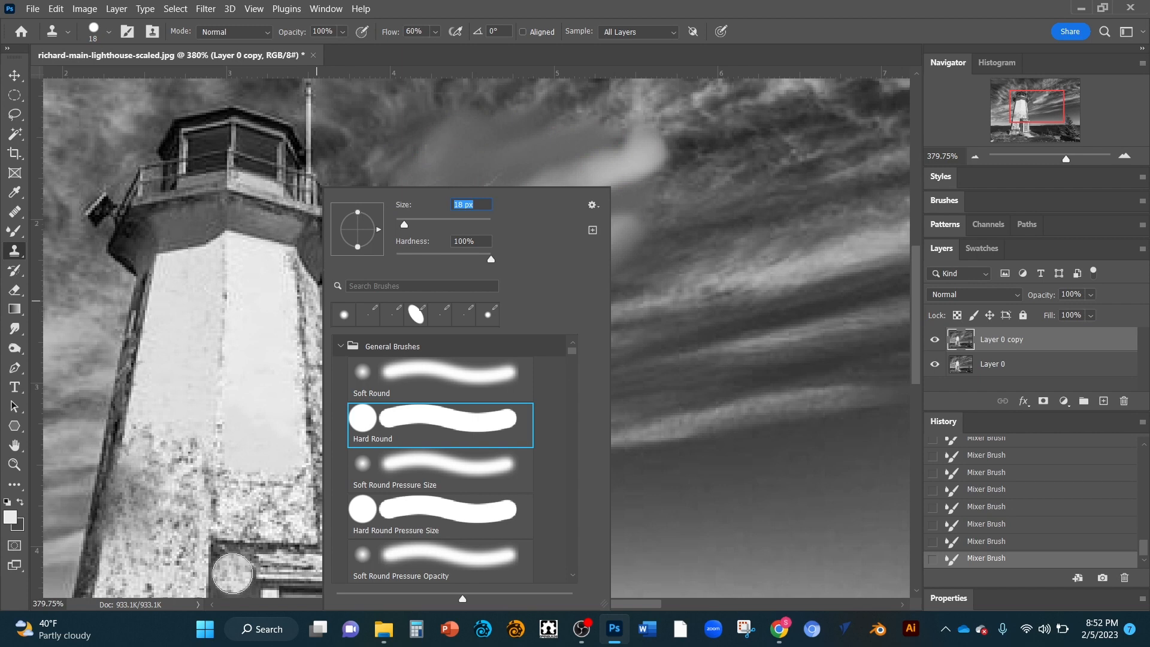
pyautogui.keyDown('alt'); pyautogui.click(233, 569); pyautogui.keyUp('alt')
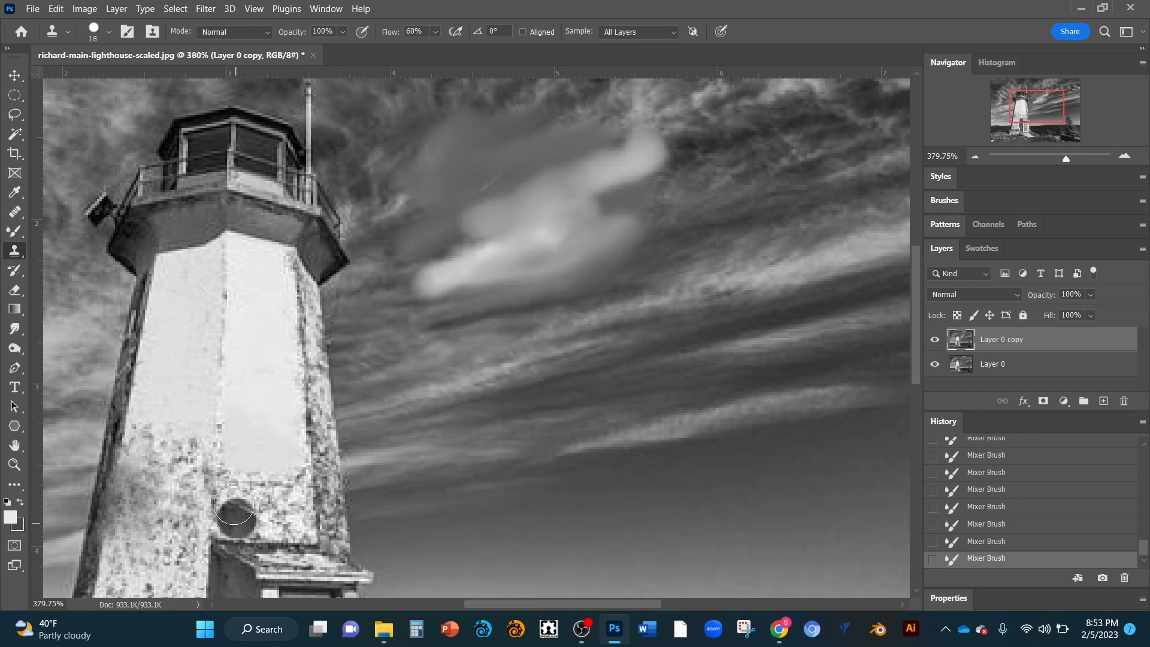
pyautogui.moveTo(235, 376)
pyautogui.mouseDown()
pyautogui.moveTo(232, 410)
pyautogui.moveTo(242, 301)
pyautogui.moveTo(245, 370)
pyautogui.moveTo(265, 317)
pyautogui.moveTo(257, 414)
pyautogui.moveTo(286, 357)
pyautogui.mouseUp()
pyautogui.moveTo(289, 457)
pyautogui.mouseDown()
pyautogui.moveTo(293, 365)
pyautogui.moveTo(307, 388)
pyautogui.moveTo(304, 434)
pyautogui.moveTo(254, 467)
pyautogui.moveTo(292, 394)
pyautogui.mouseUp()
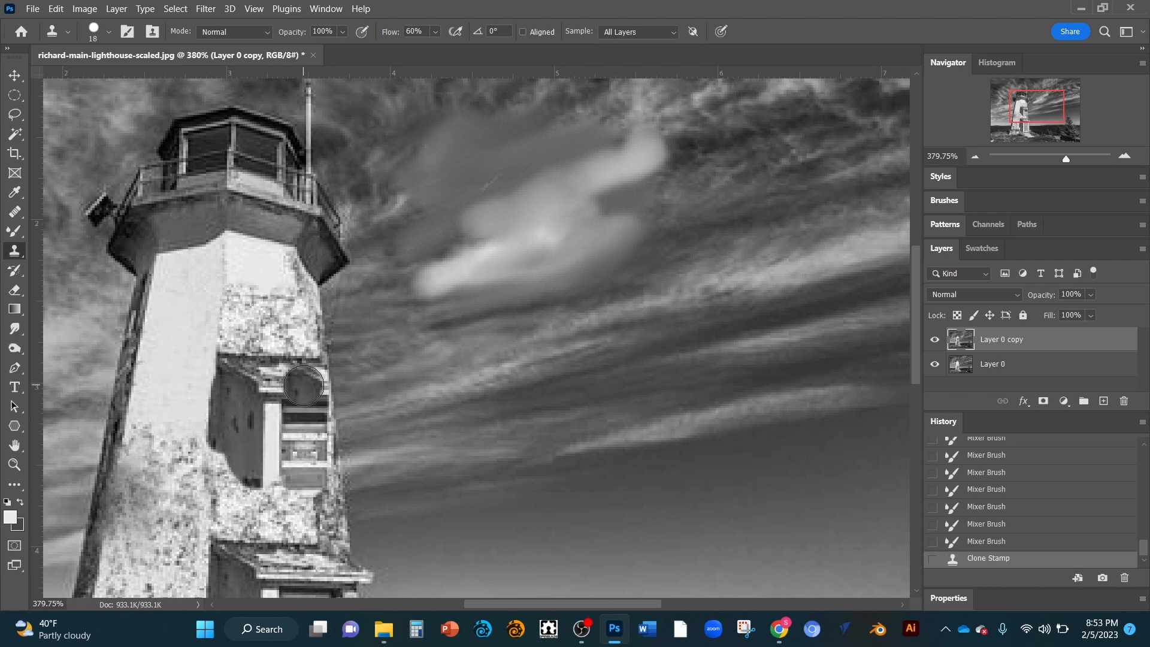
# Step: Scroll up and down the image to inspect the tower, sky and foreground
pyautogui.scroll(-8, 305, 382)
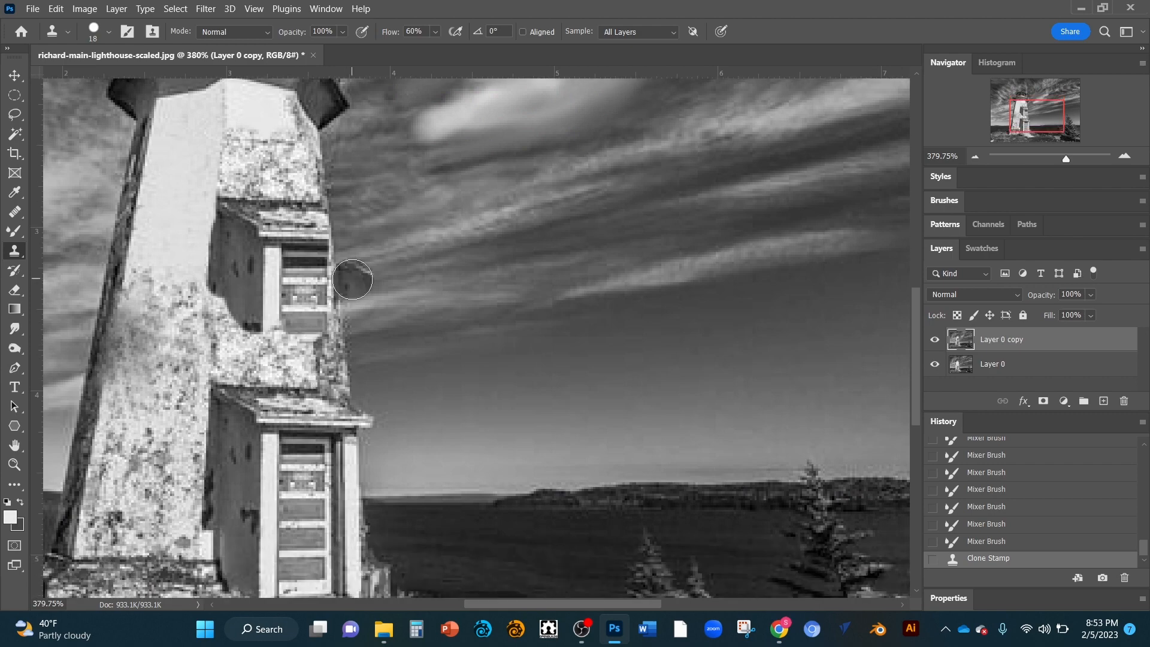
pyautogui.scroll(-4, 352, 279)
pyautogui.scroll(5, 351, 279)
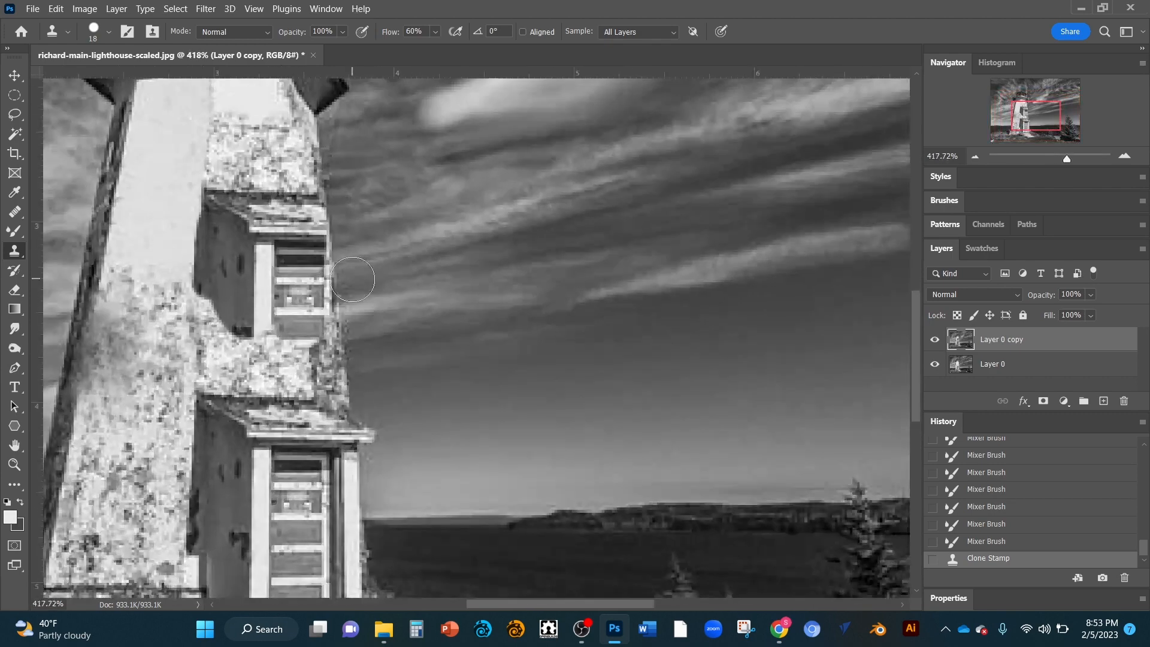
pyautogui.scroll(-12, 351, 278)
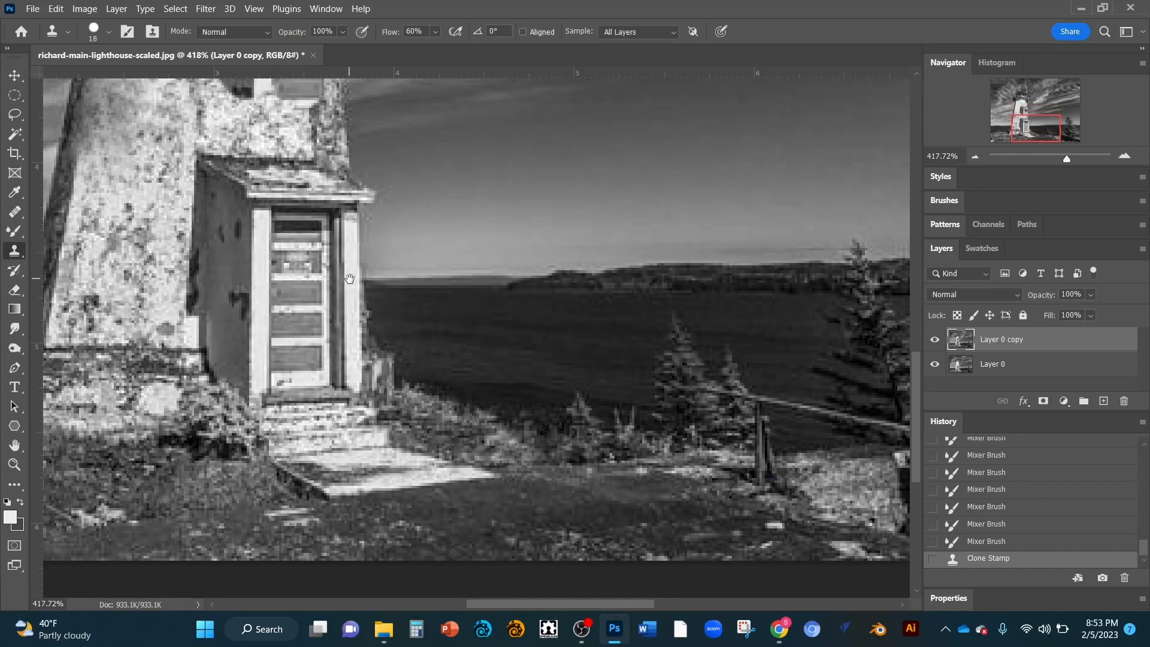
pyautogui.scroll(9, 349, 279)
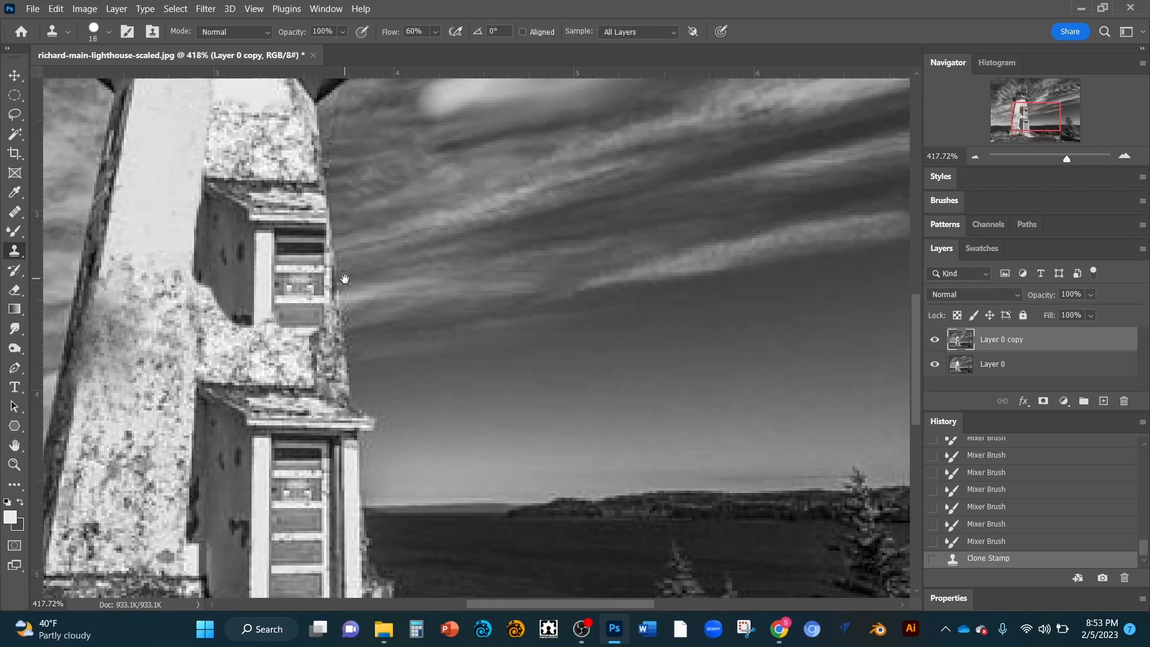
pyautogui.scroll(-15, 345, 279)
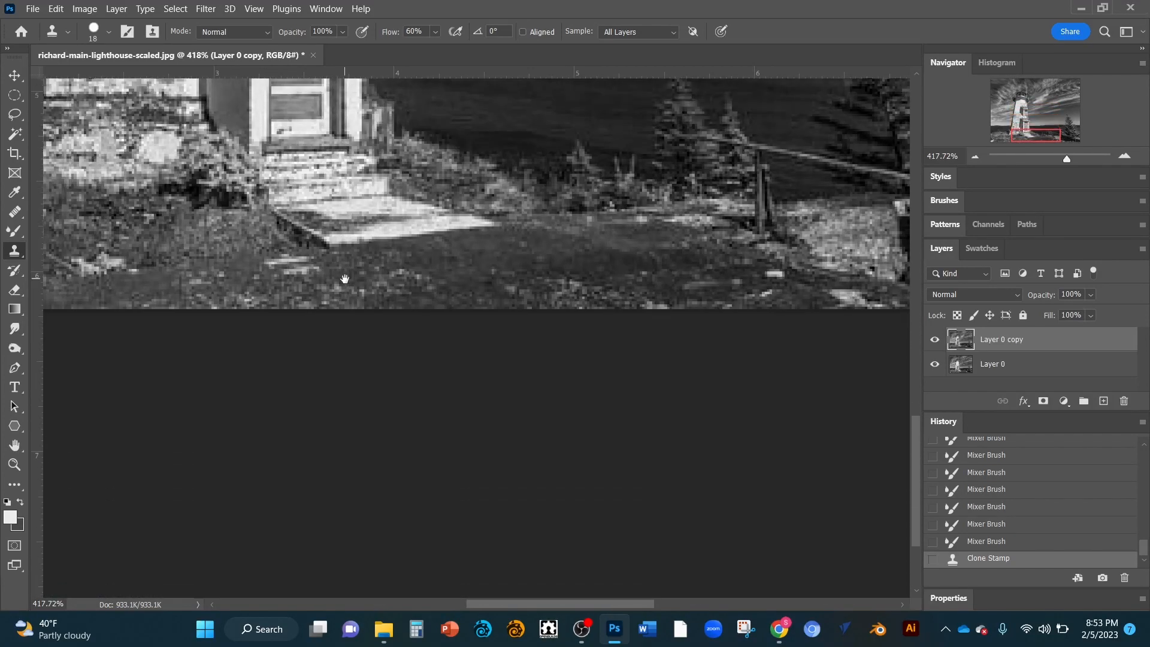
pyautogui.scroll(6, 342, 274)
pyautogui.scroll(12, 343, 274)
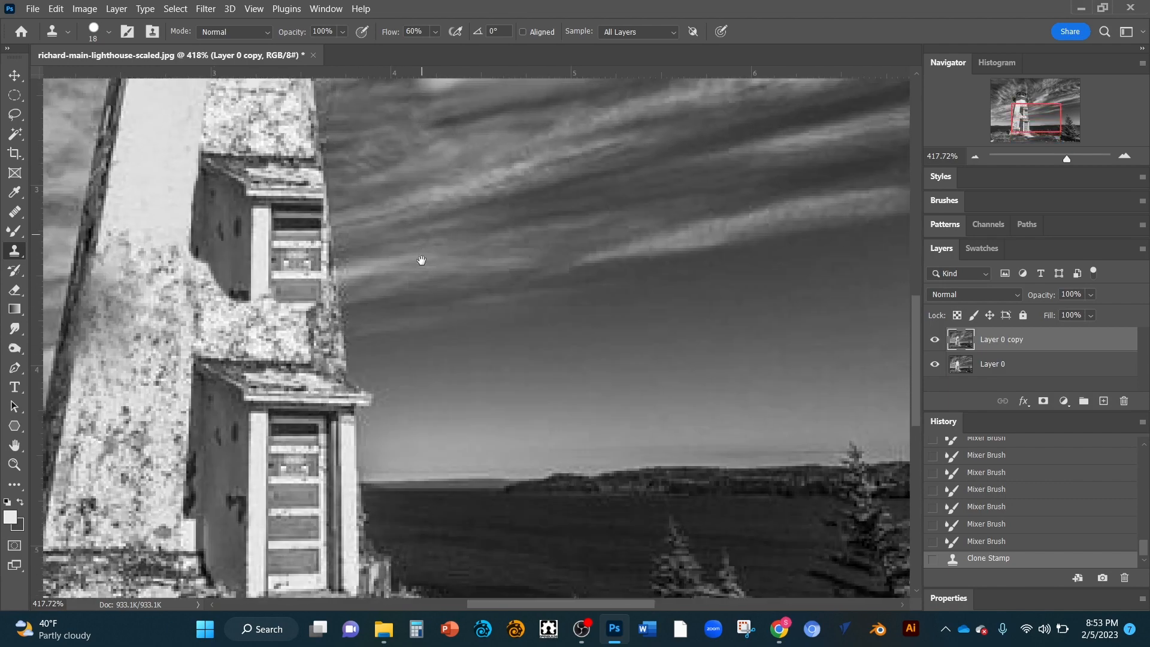
pyautogui.moveTo(422, 261); pyautogui.dragTo(437, 214)
pyautogui.scroll(-12, 436, 214)
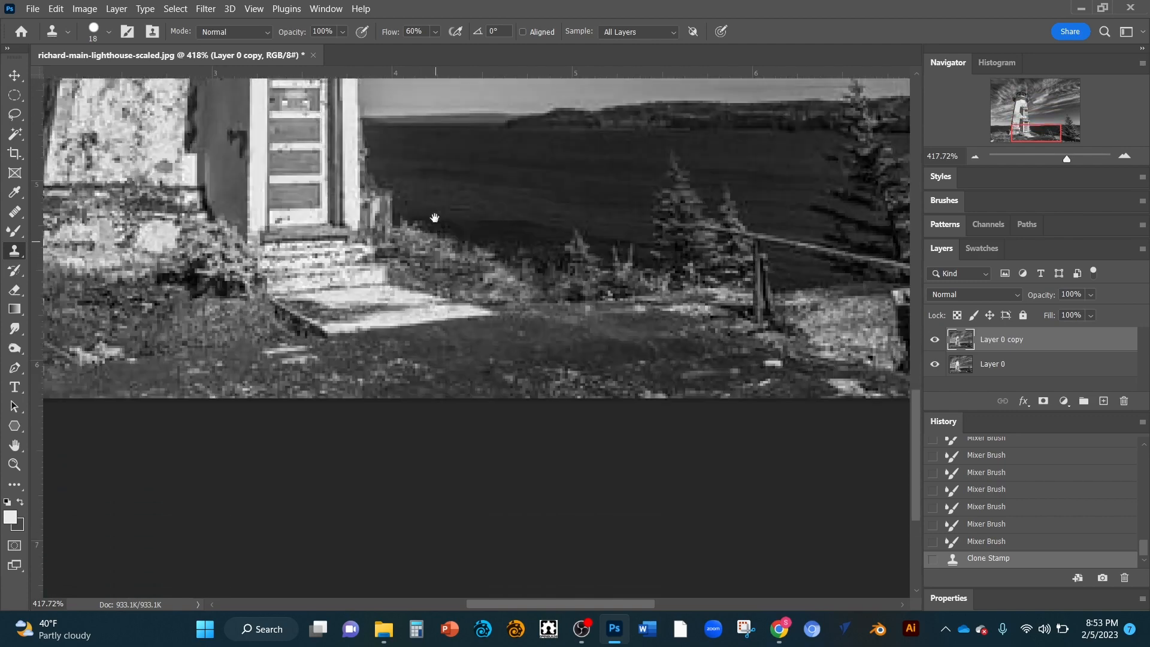
pyautogui.scroll(9, 434, 217)
pyautogui.scroll(8, 431, 221)
pyautogui.scroll(-2, 429, 225)
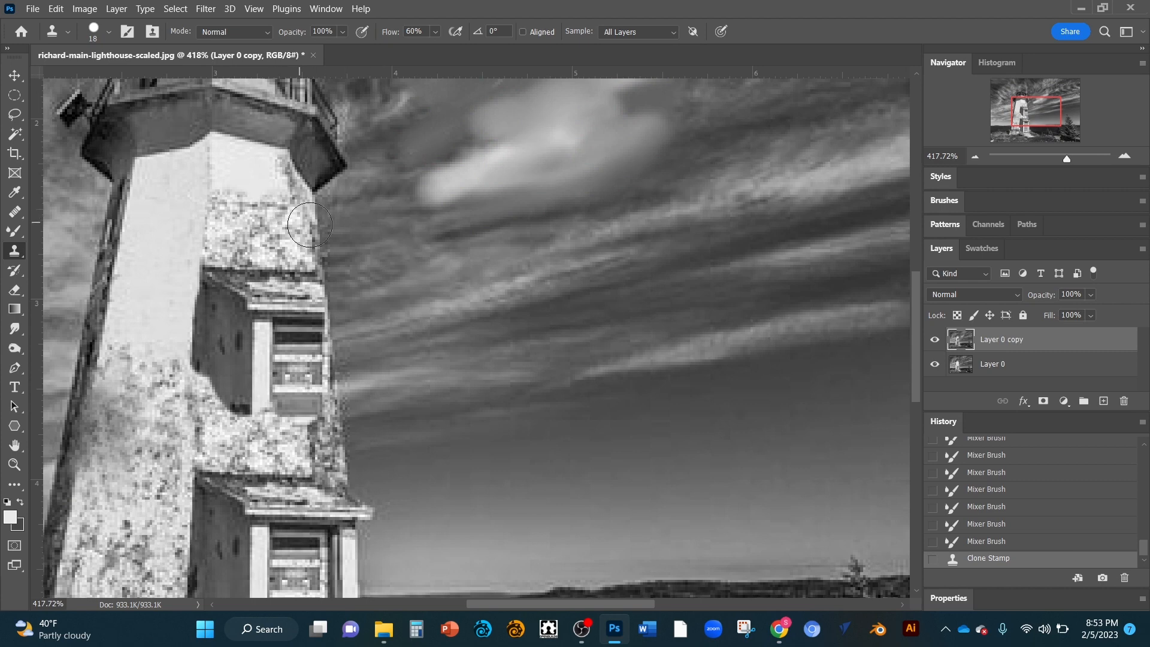
# Step: Set the Clone Stamp size to 1 px and clone a stroke across the tower's lit left face
pyautogui.rightClick(338, 225)
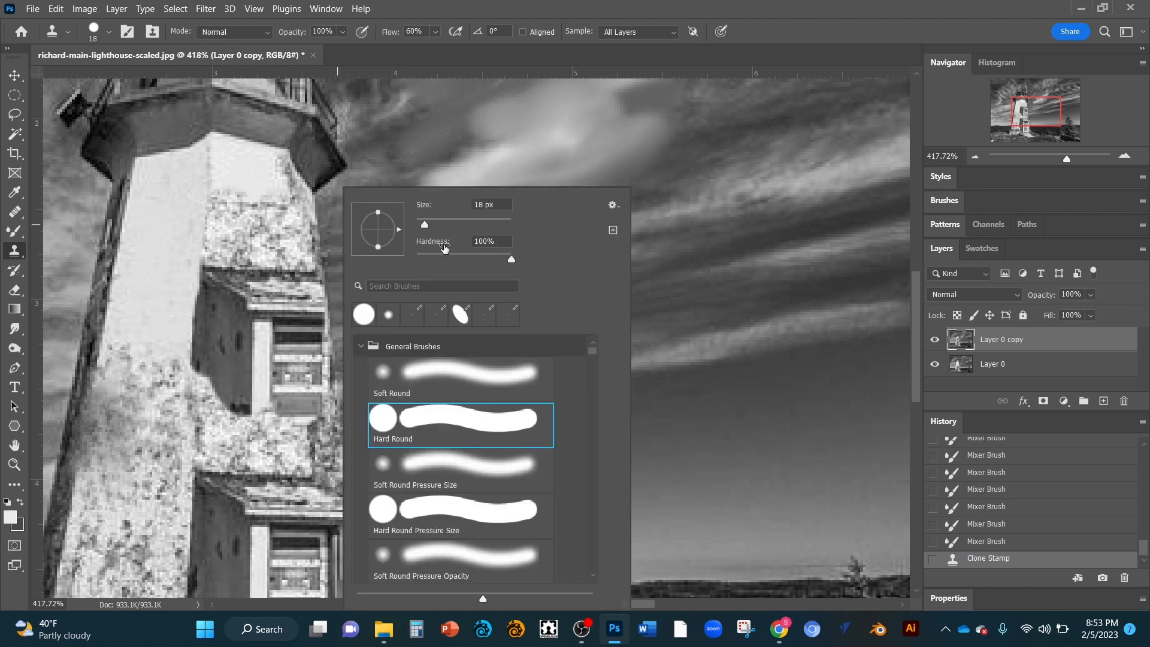
pyautogui.moveTo(425, 223); pyautogui.dragTo(416, 224)
pyautogui.press('BackSpace')
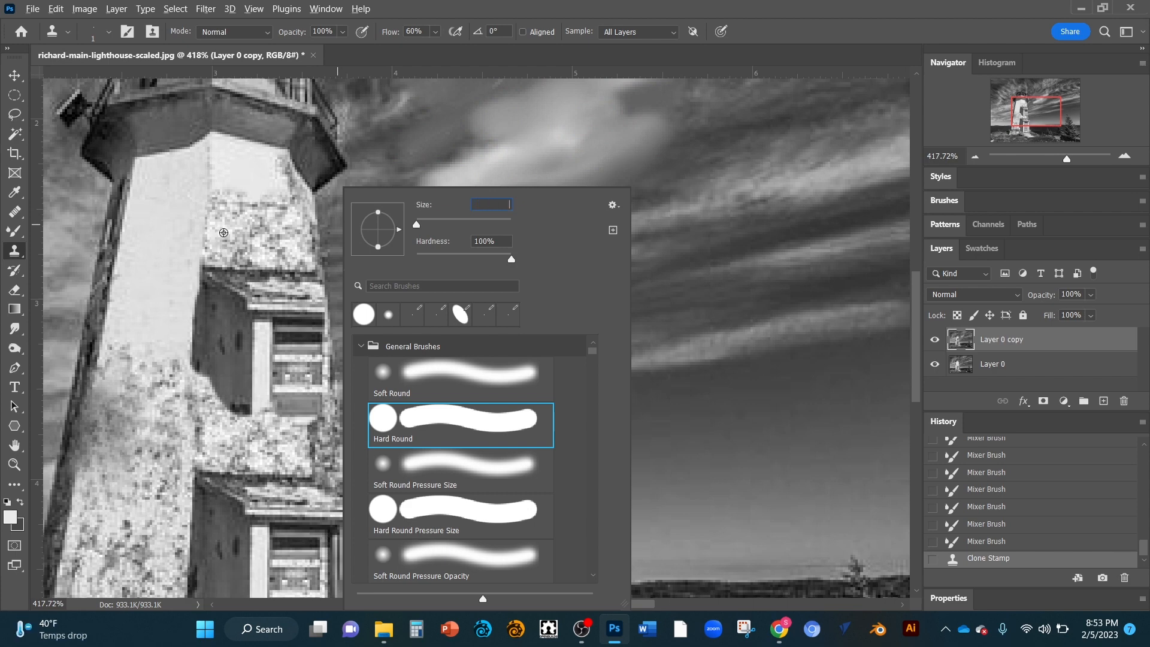
pyautogui.press('Return')
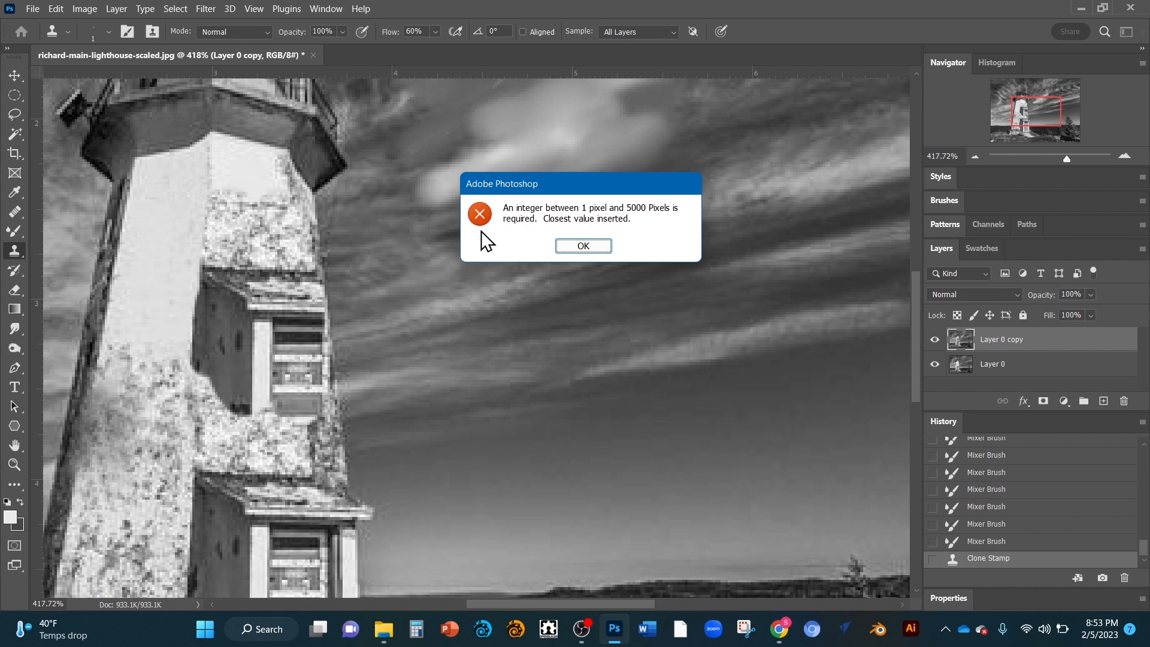
pyautogui.click(594, 249)
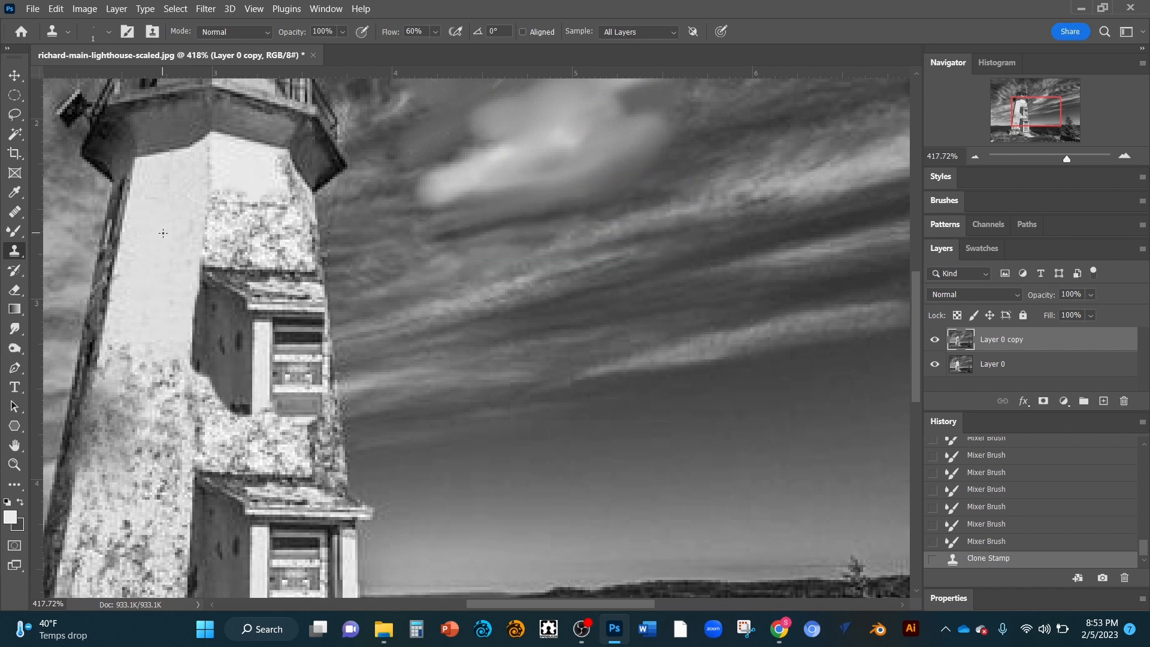
pyautogui.moveTo(154, 225)
pyautogui.mouseDown()
pyautogui.moveTo(156, 236)
pyautogui.moveTo(168, 227)
pyautogui.moveTo(174, 254)
pyautogui.moveTo(178, 234)
pyautogui.moveTo(152, 257)
pyautogui.moveTo(105, 265)
pyautogui.mouseUp()
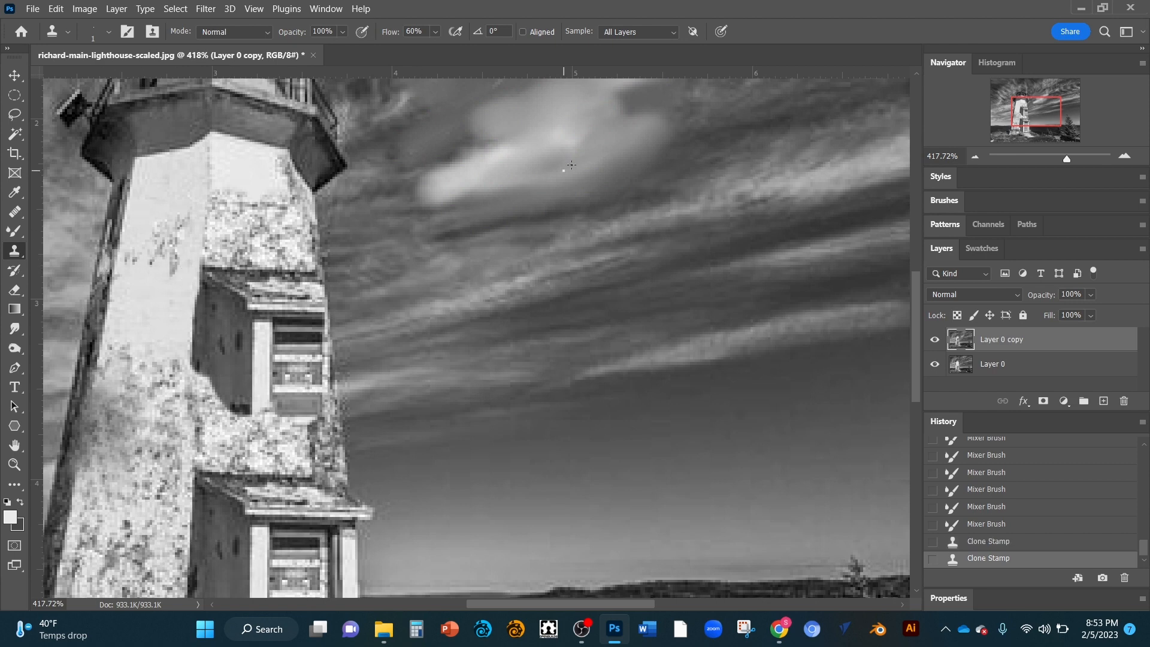
pyautogui.click(672, 33)
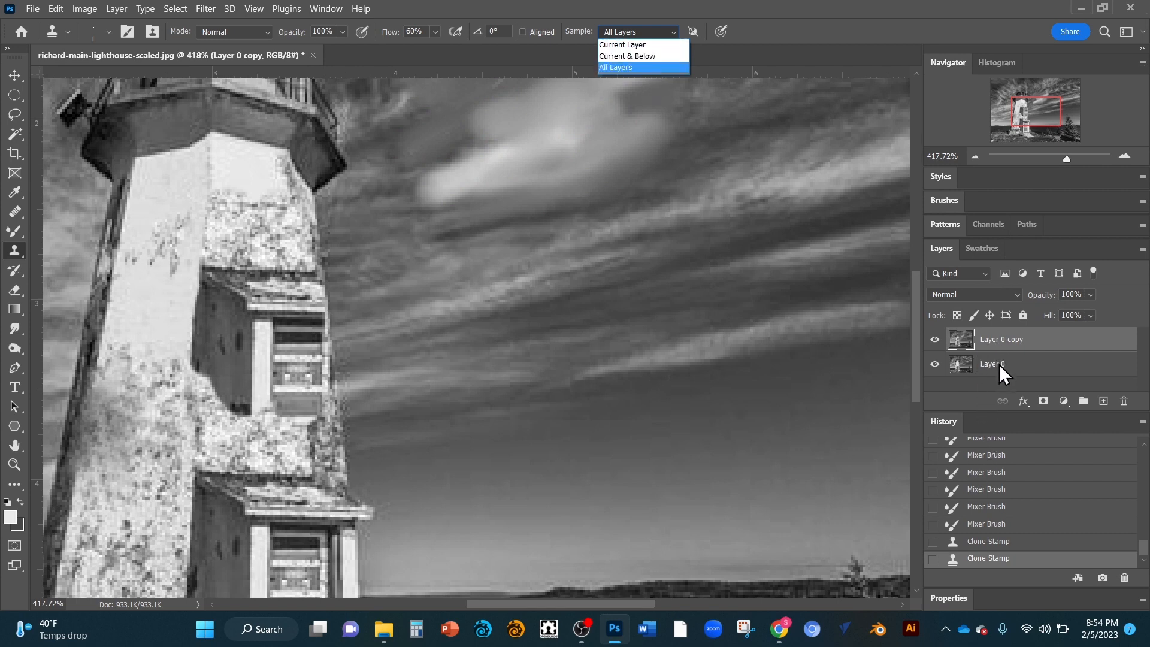
pyautogui.click(660, 47)
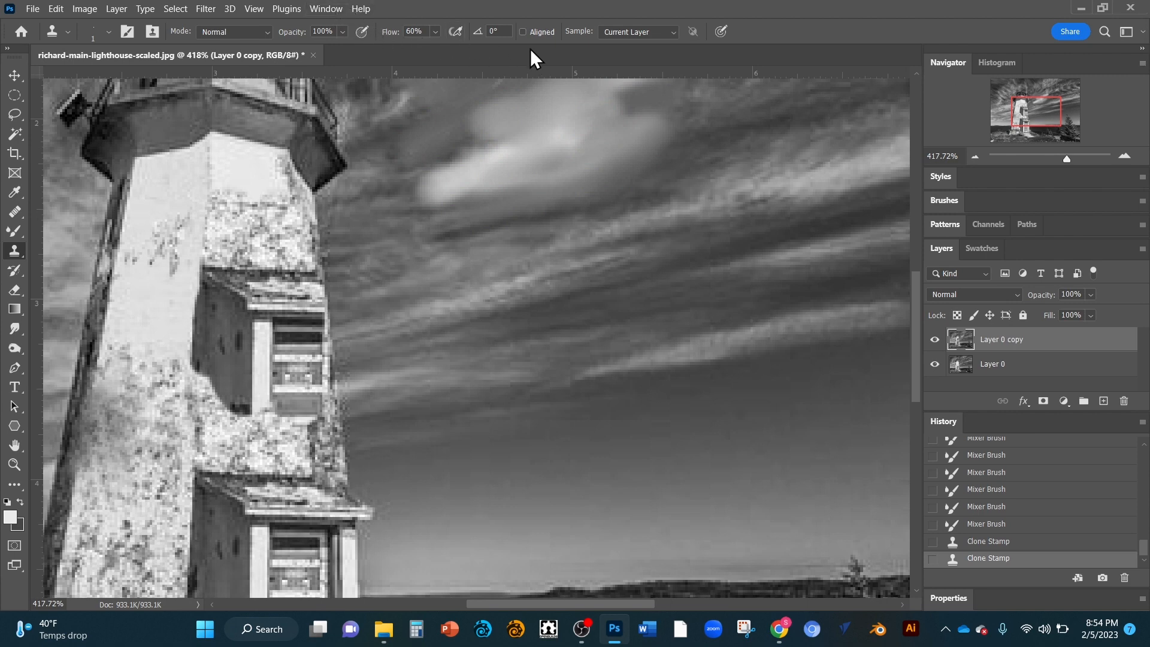
pyautogui.click(672, 31)
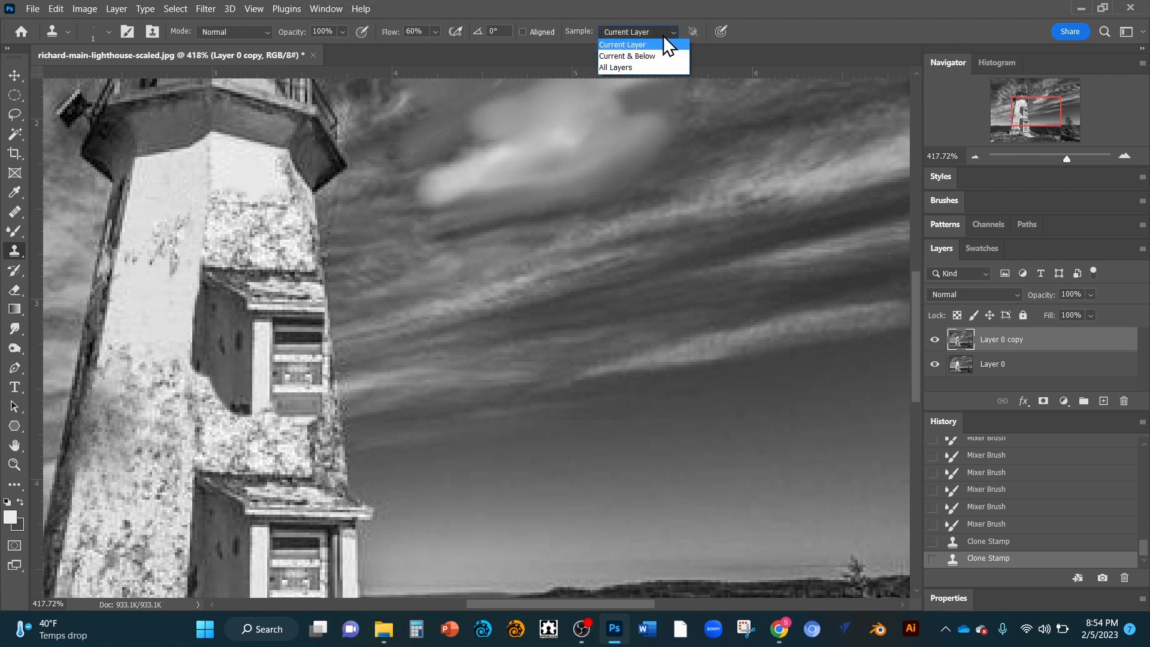
pyautogui.click(635, 66)
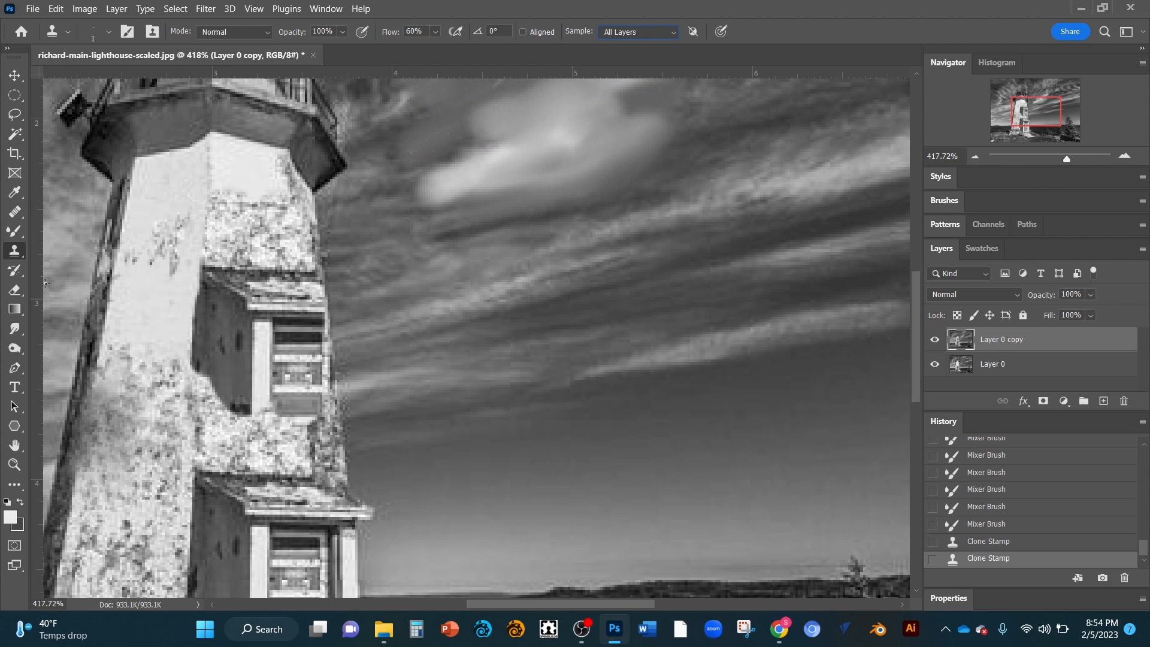
# Step: Erase across the cloned patch on the upper tower with the Eraser
pyautogui.click(16, 293)
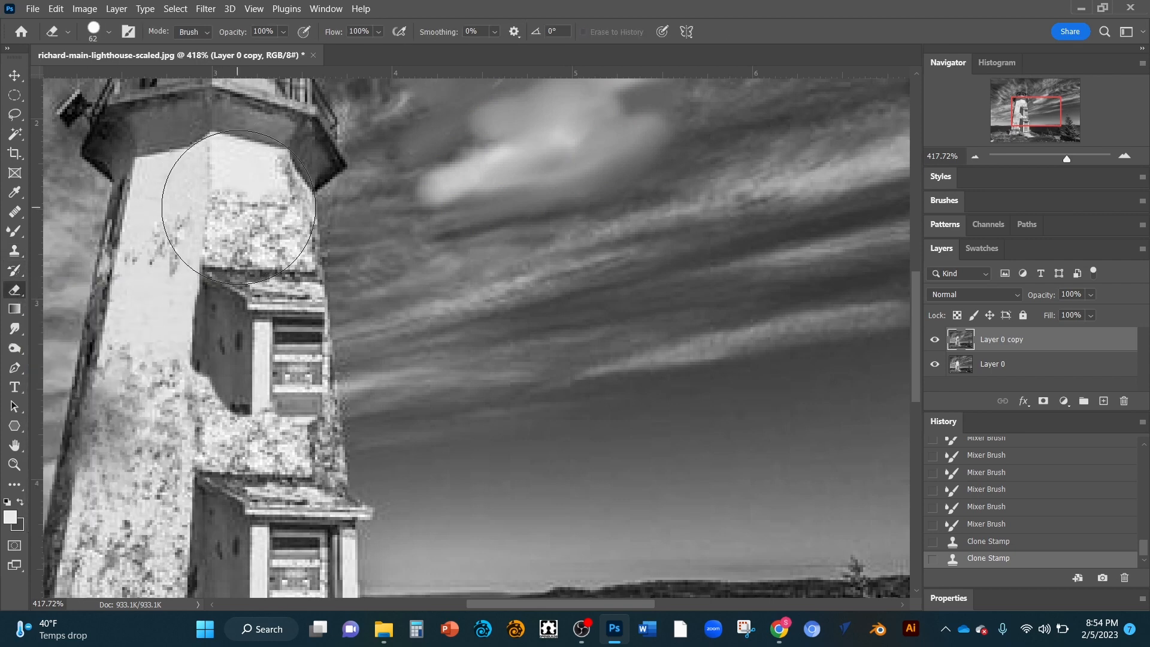
pyautogui.moveTo(225, 210)
pyautogui.mouseDown()
pyautogui.moveTo(246, 207)
pyautogui.moveTo(226, 218)
pyautogui.moveTo(256, 269)
pyautogui.moveTo(256, 356)
pyautogui.moveTo(274, 359)
pyautogui.moveTo(270, 287)
pyautogui.mouseUp()
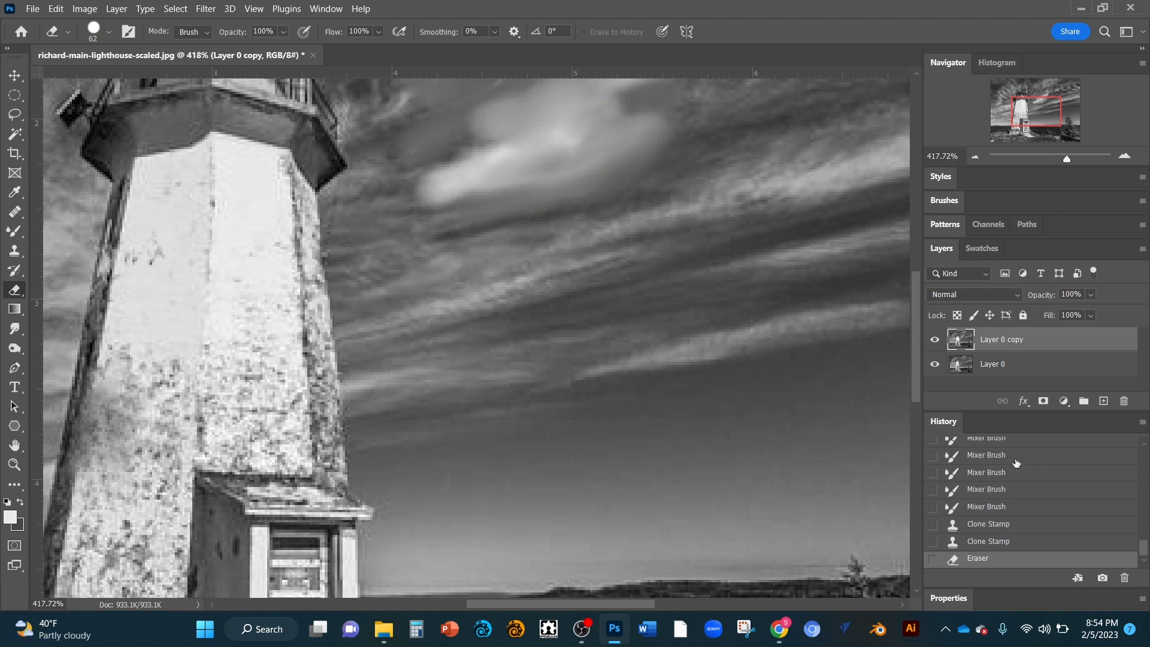
# Step: Hide Layer 0 and undo the eraser stroke
pyautogui.click(933, 364)
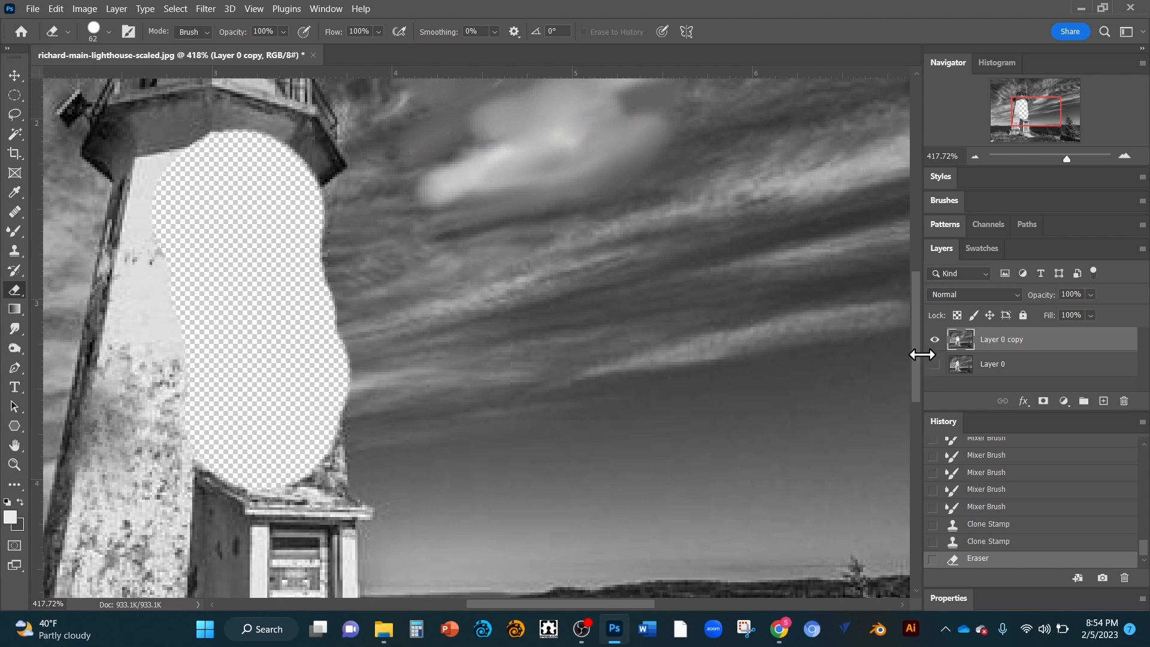
pyautogui.click(935, 365)
pyautogui.click(934, 365)
pyautogui.click(935, 365)
pyautogui.click(935, 365)
pyautogui.hotkey('ctrl', 'z')
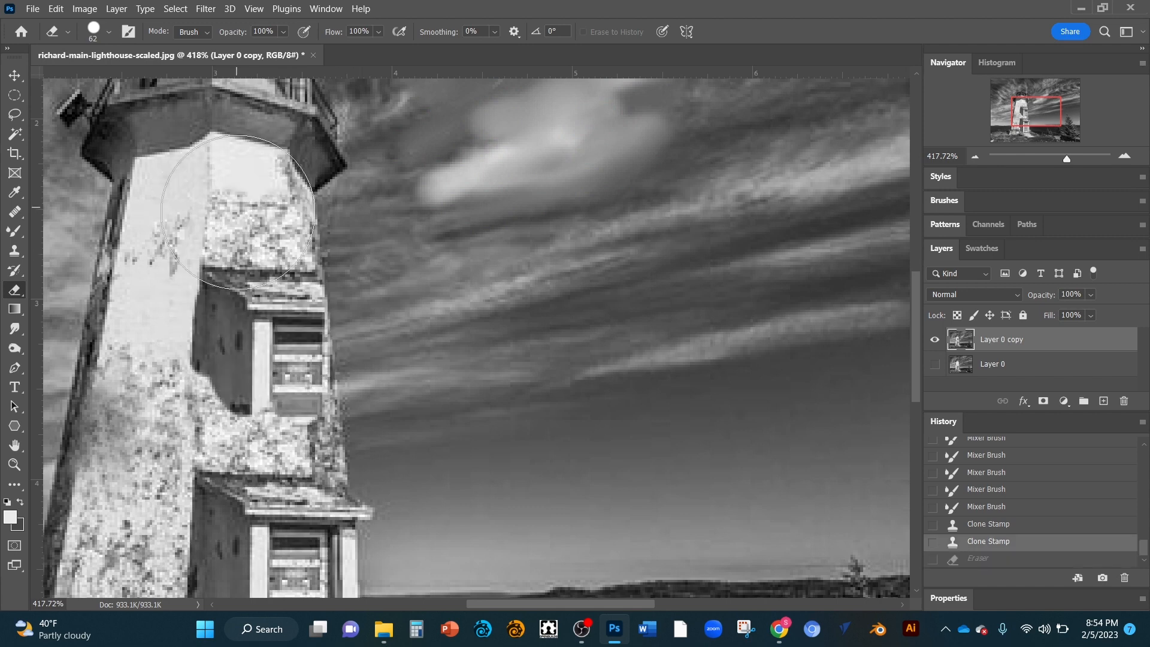
# Step: Erase down the tower's face and undo that stroke
pyautogui.moveTo(250, 207); pyautogui.dragTo(239, 368)
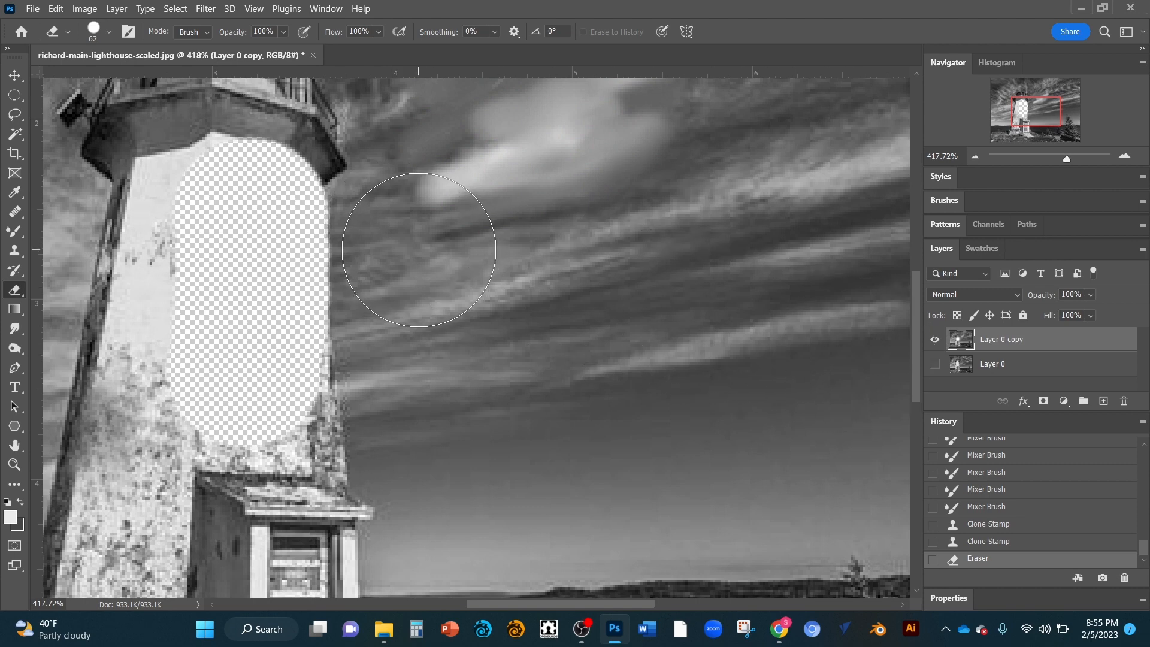
pyautogui.hotkey('ctrl', 'z')
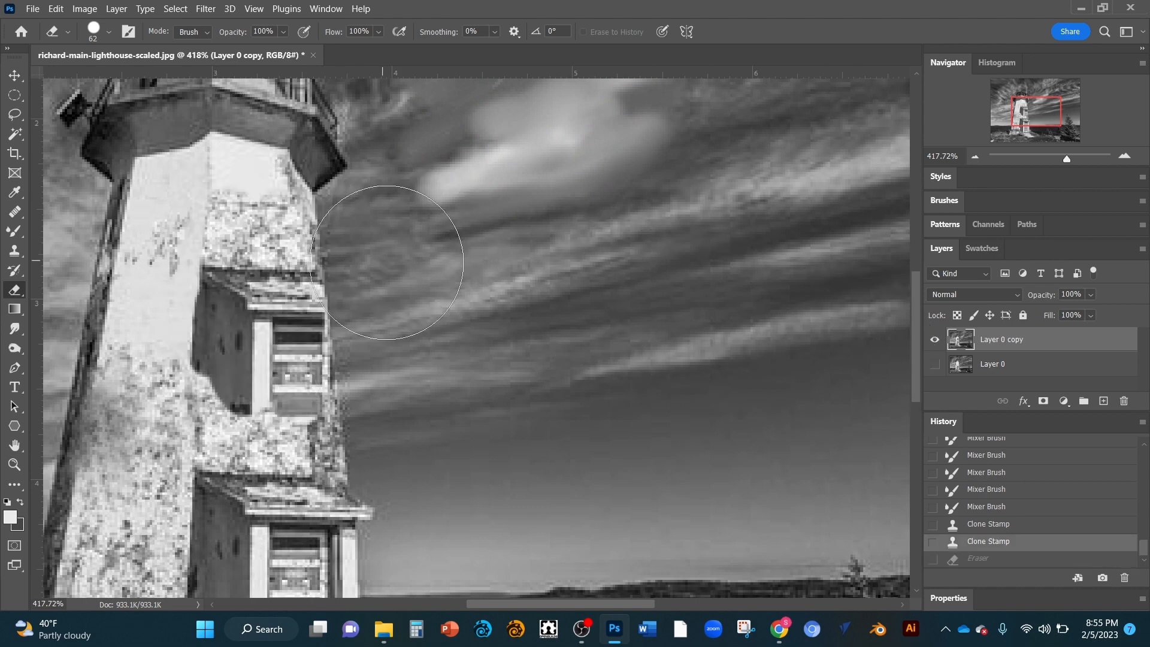
# Step: Select the band of sky just above the horizon with the Magic Wand
pyautogui.scroll(3, 482, 248)
pyautogui.scroll(-4, 483, 246)
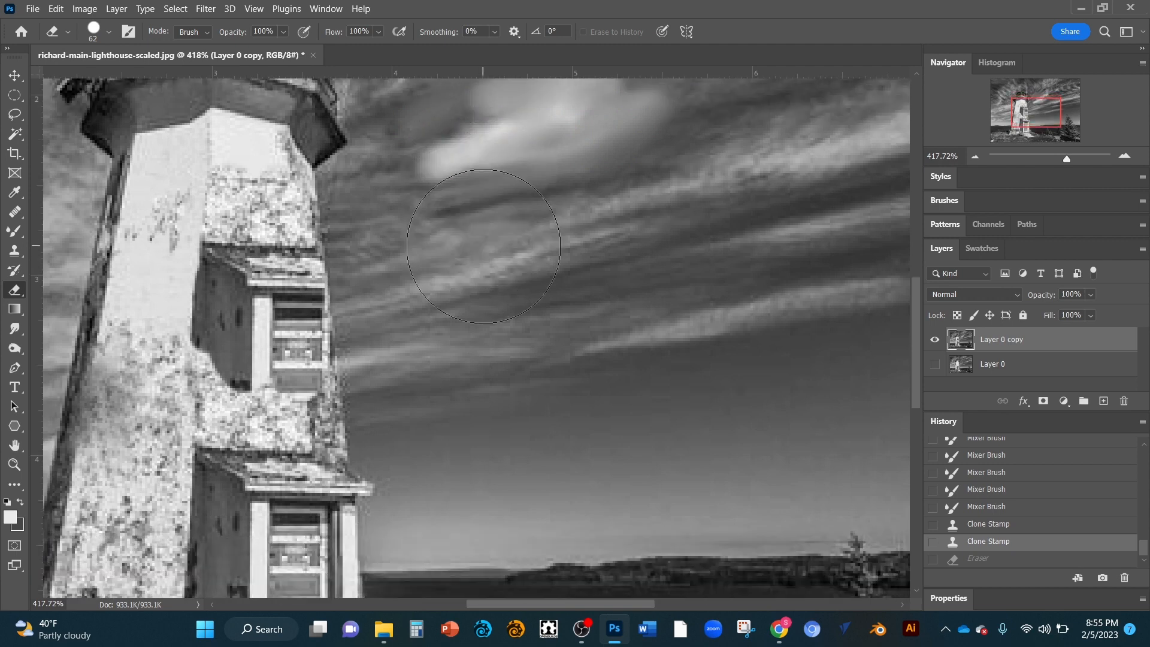
pyautogui.scroll(2, 482, 246)
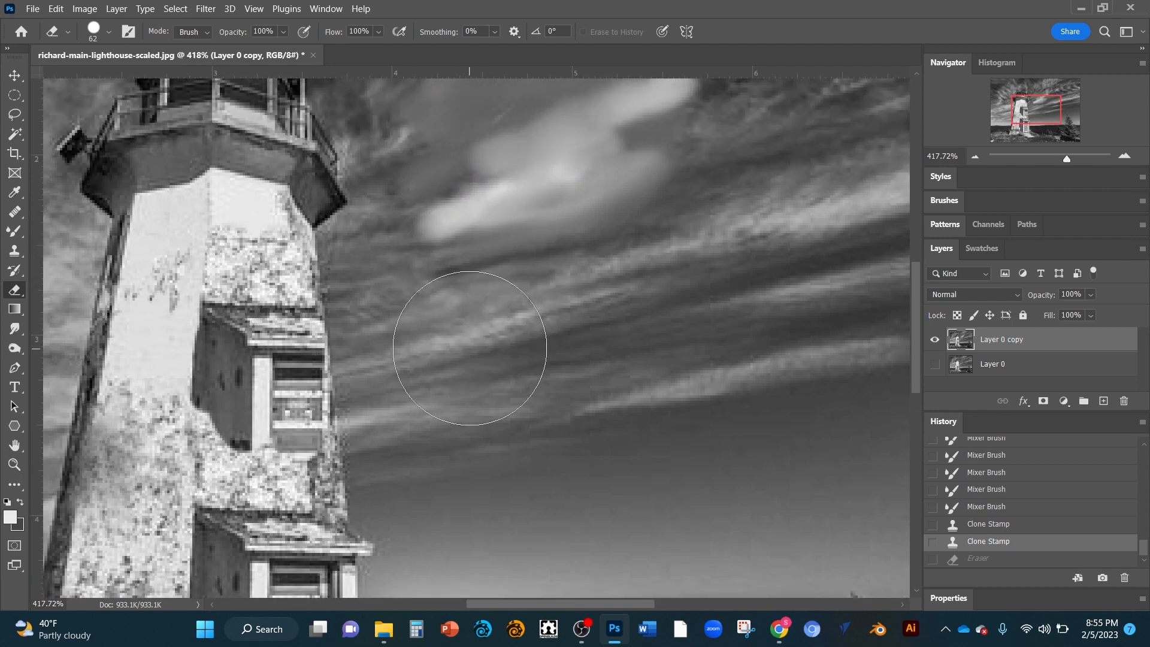
pyautogui.scroll(-3, 470, 348)
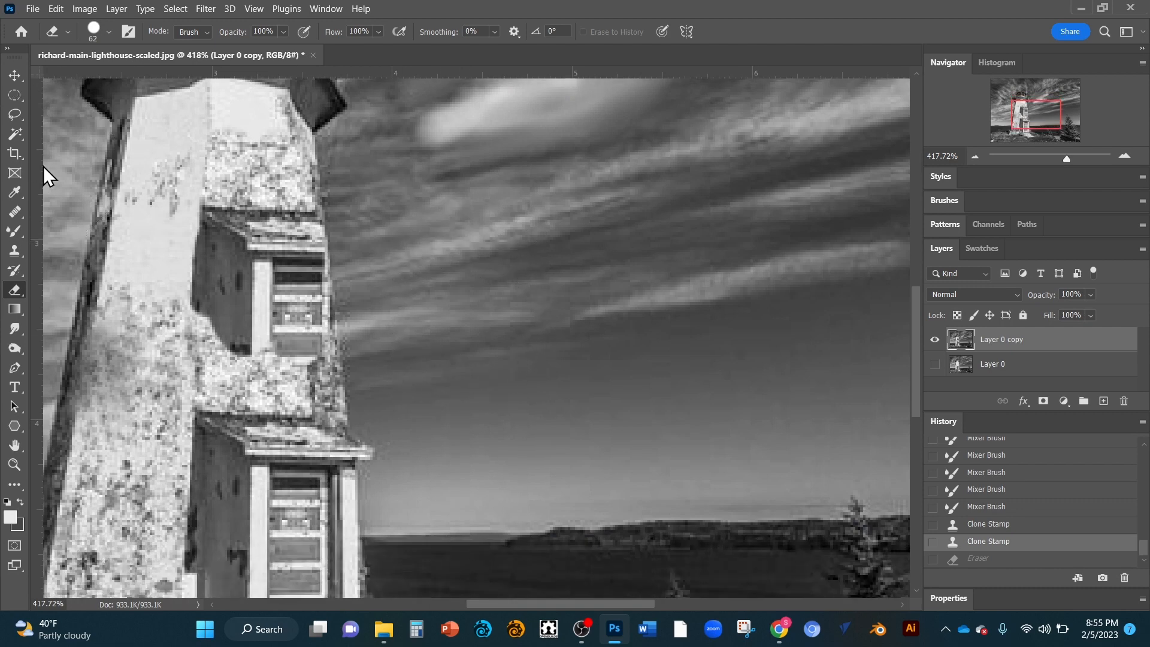
pyautogui.click(13, 131)
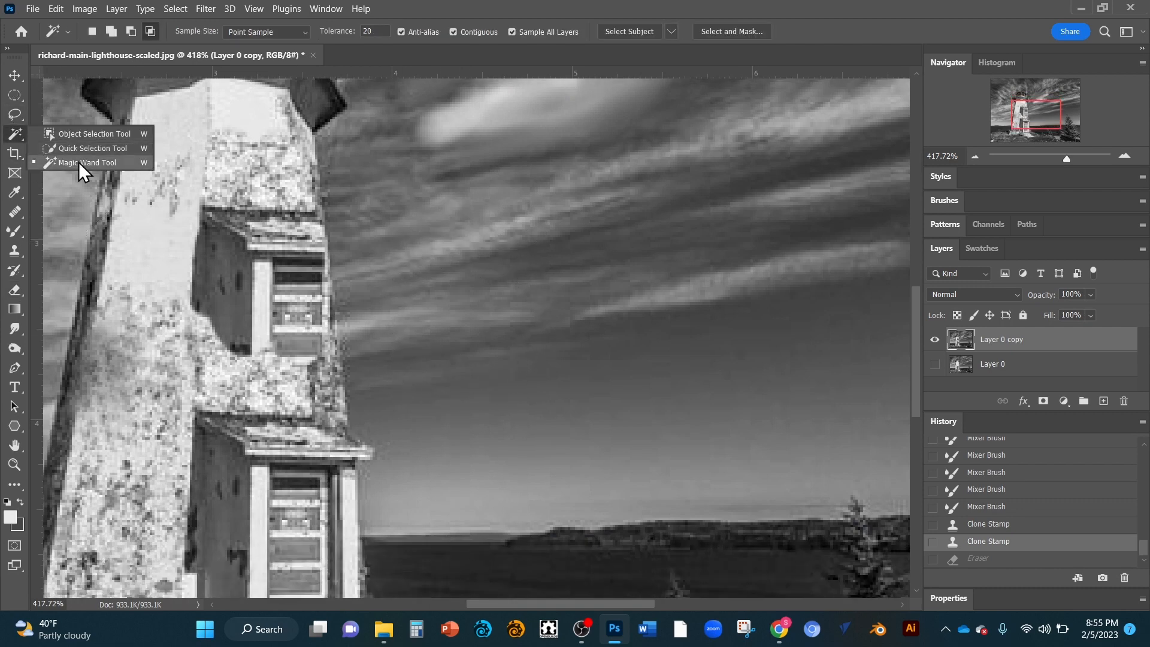
pyautogui.click(78, 162)
pyautogui.click(566, 428)
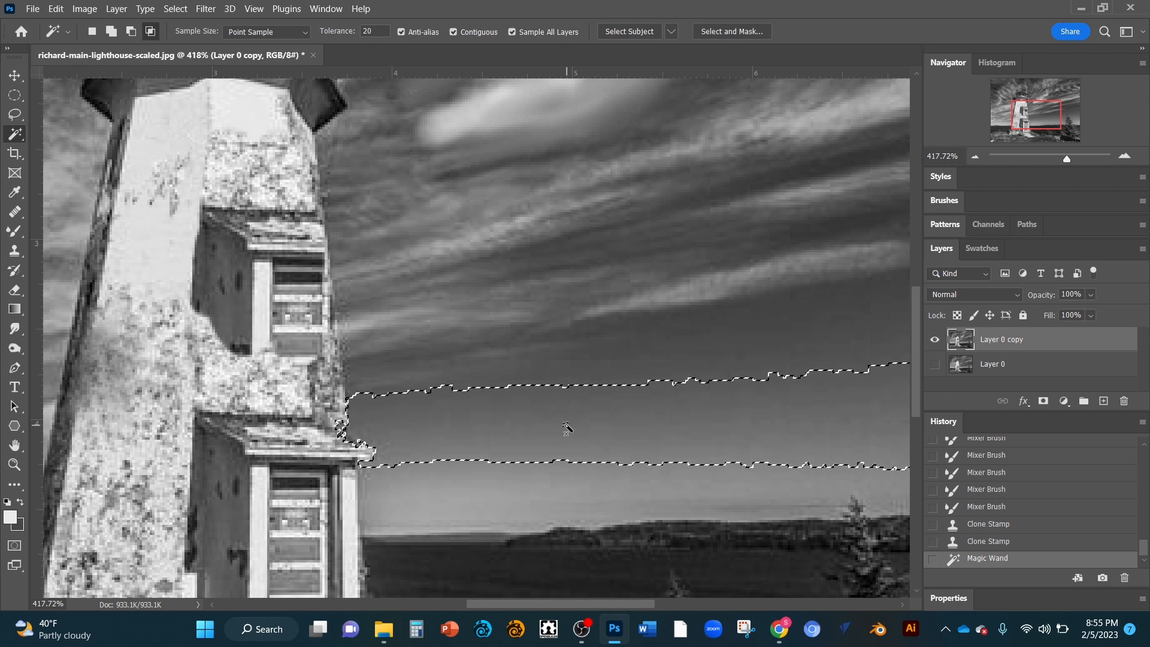
# Step: Fill the selected sky band with the basic black-to-white gradient, redrawing the gradient several times in different directions
pyautogui.click(17, 307)
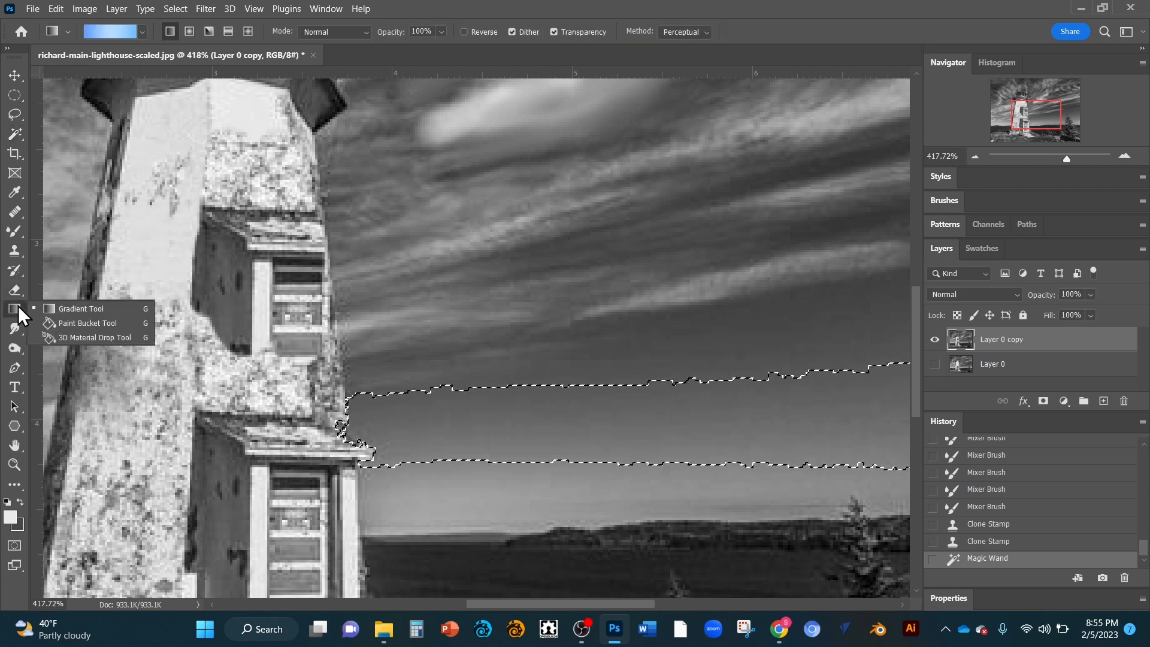
pyautogui.click(70, 309)
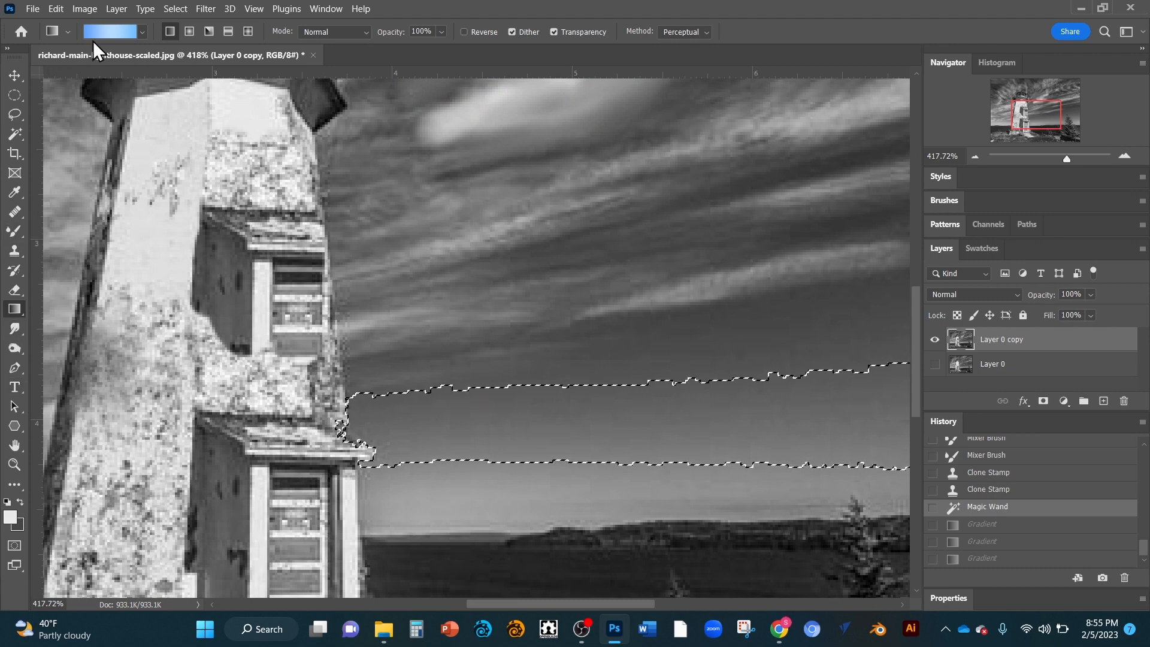
pyautogui.click(142, 32)
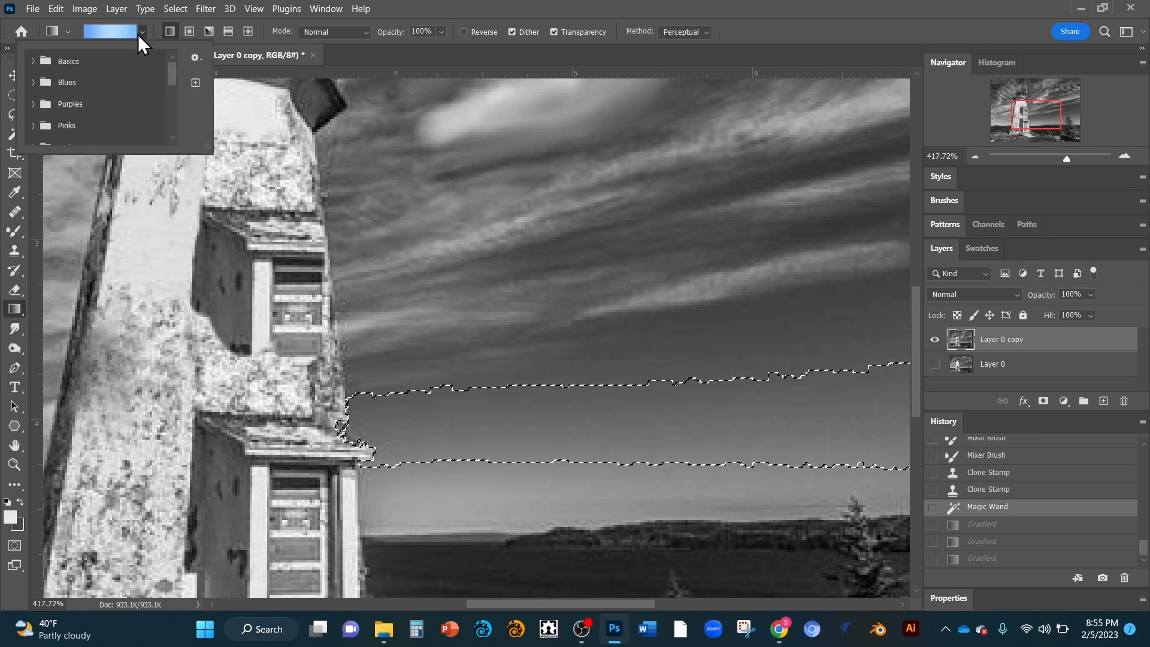
pyautogui.click(34, 62)
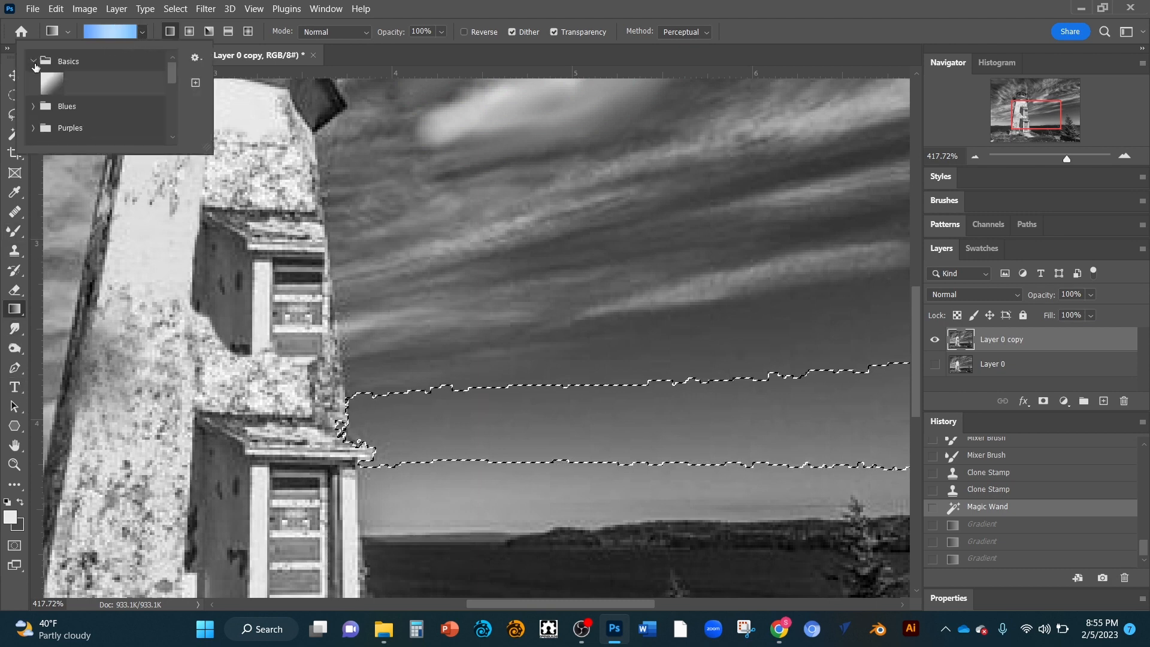
pyautogui.doubleClick(54, 79)
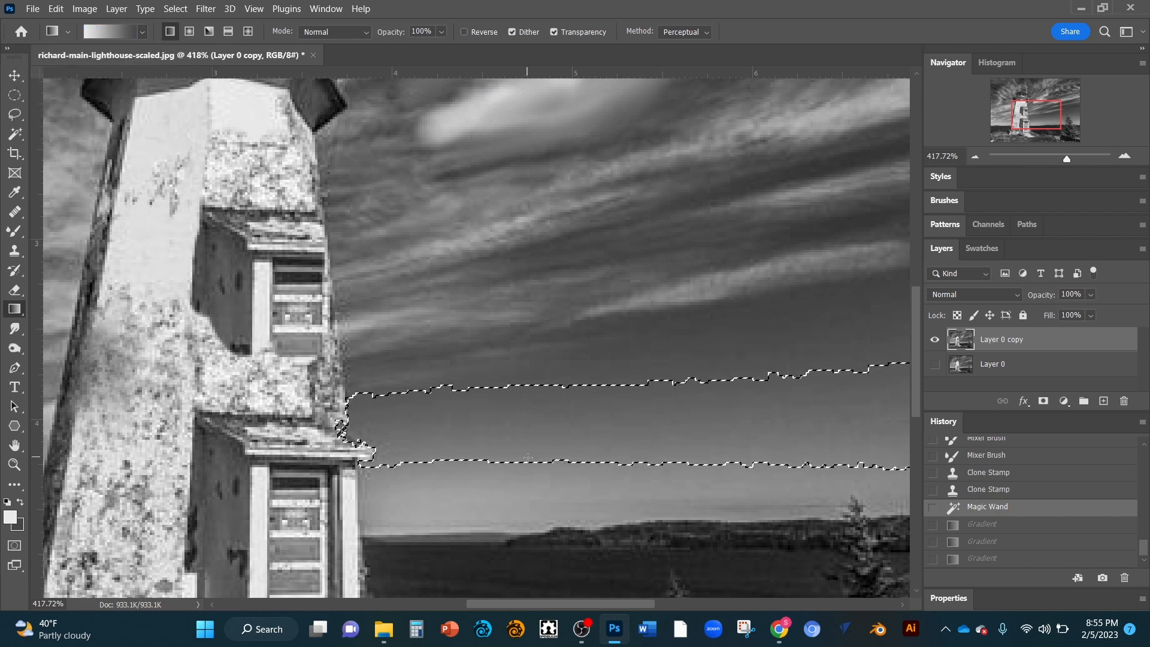
pyautogui.moveTo(528, 458); pyautogui.dragTo(593, 375)
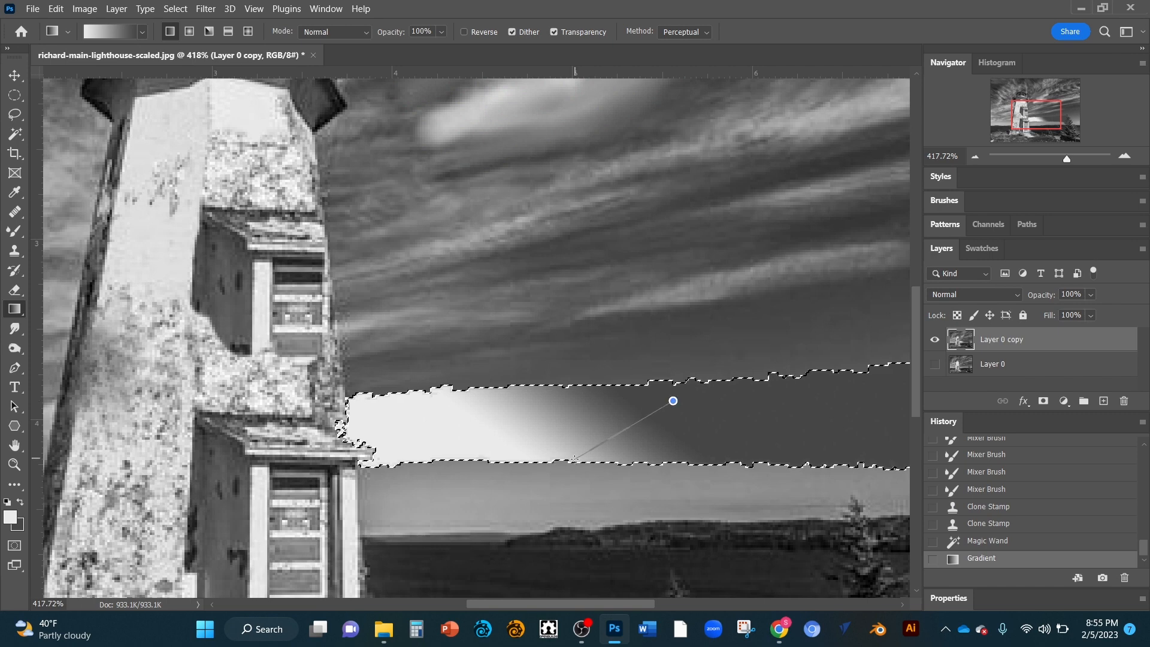
pyautogui.moveTo(574, 458); pyautogui.dragTo(574, 458)
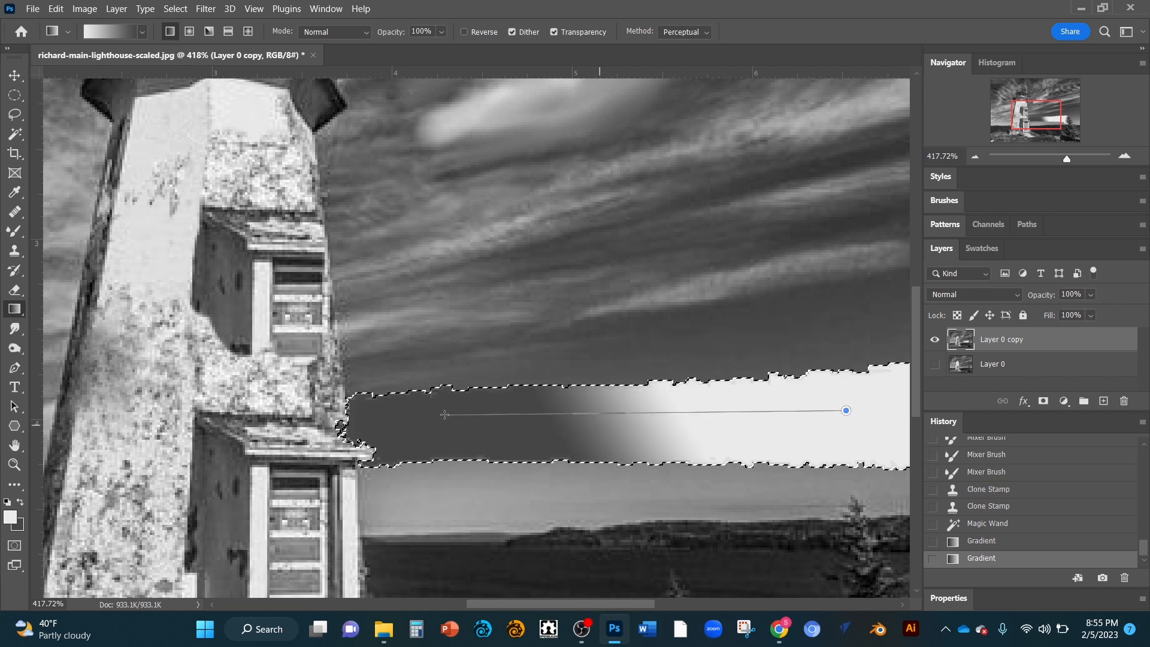
pyautogui.moveTo(444, 414); pyautogui.dragTo(419, 420)
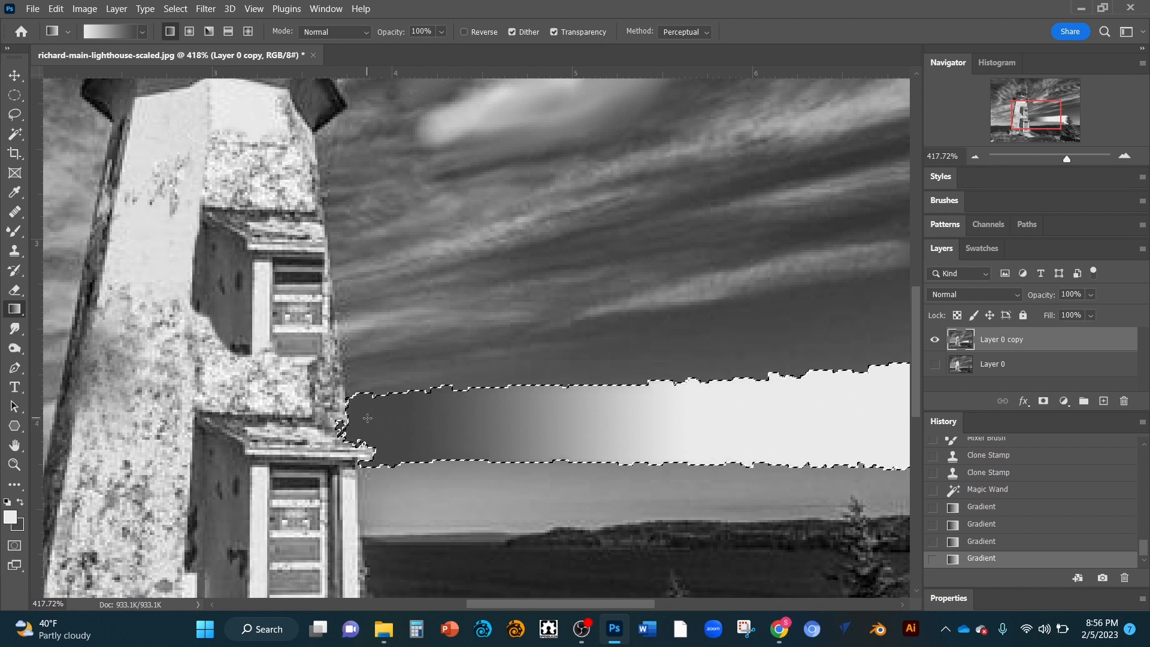
pyautogui.moveTo(891, 412); pyautogui.dragTo(892, 410)
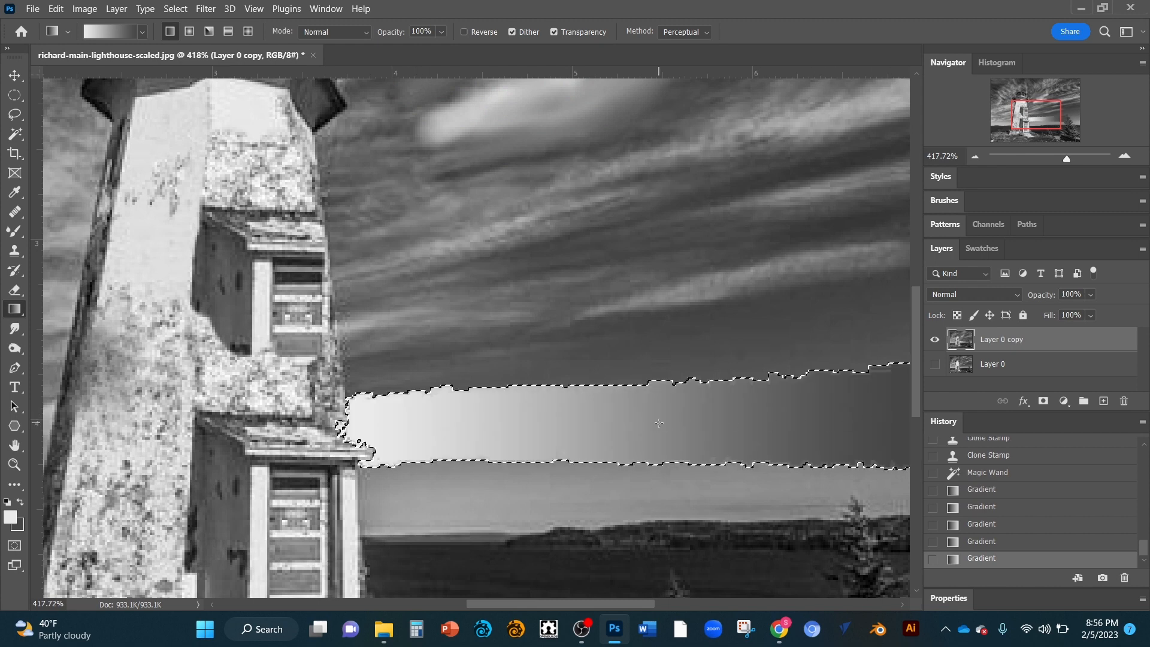
pyautogui.moveTo(684, 461); pyautogui.dragTo(683, 461)
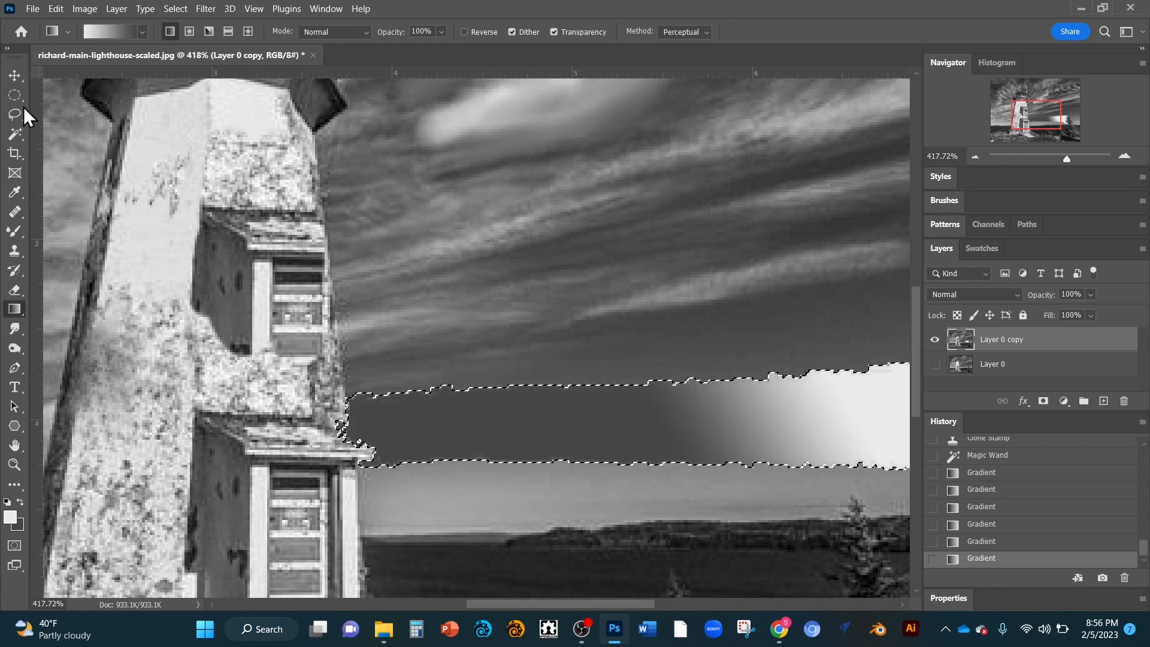
# Step: Browse the gradient presets, trying several swatches in the Blues folder
pyautogui.click(141, 31)
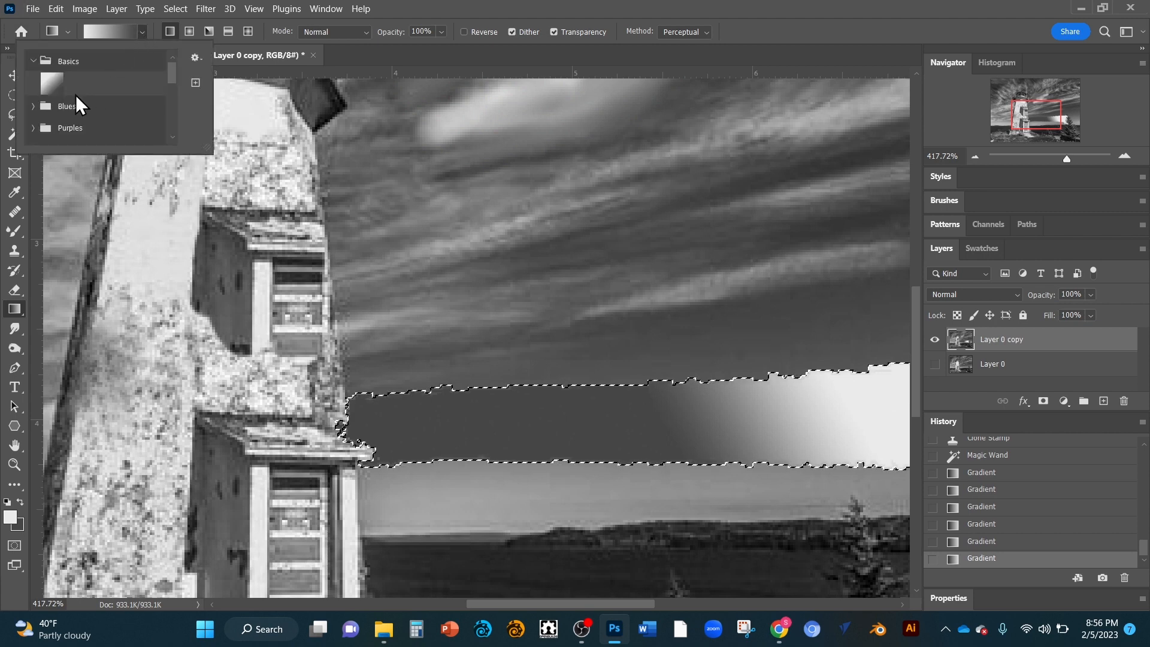
pyautogui.click(34, 61)
pyautogui.moveTo(171, 75)
pyautogui.mouseDown()
pyautogui.moveTo(171, 103)
pyautogui.moveTo(166, 70)
pyautogui.mouseUp()
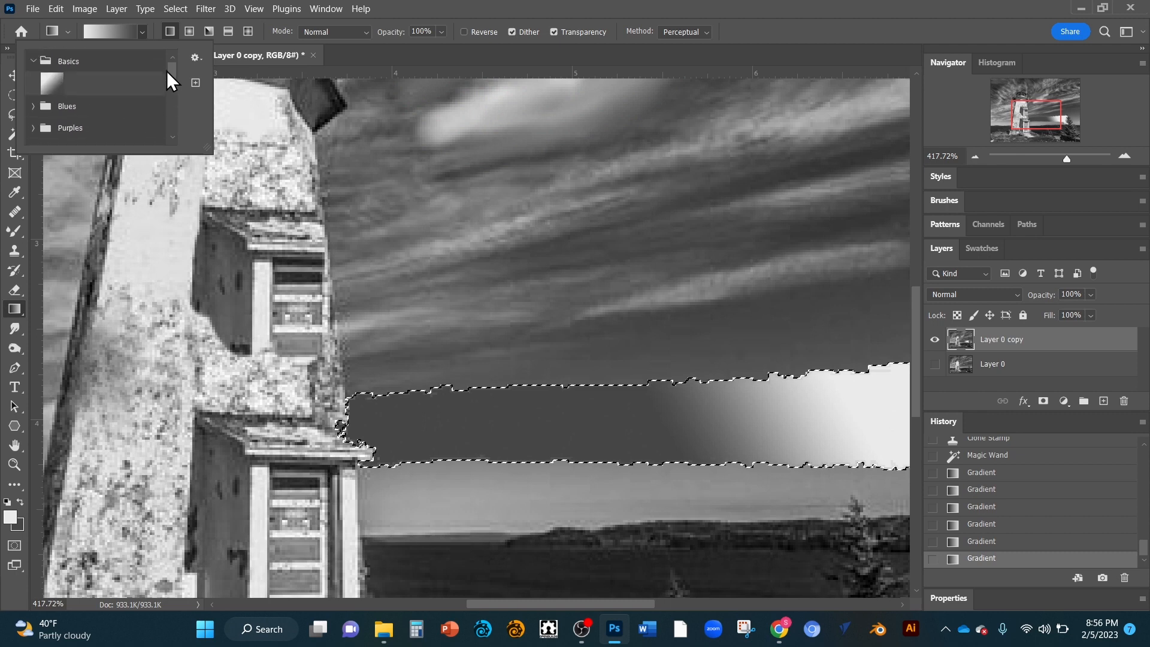
pyautogui.doubleClick(78, 58)
pyautogui.click(141, 29)
pyautogui.click(33, 106)
pyautogui.click(106, 133)
pyautogui.click(128, 130)
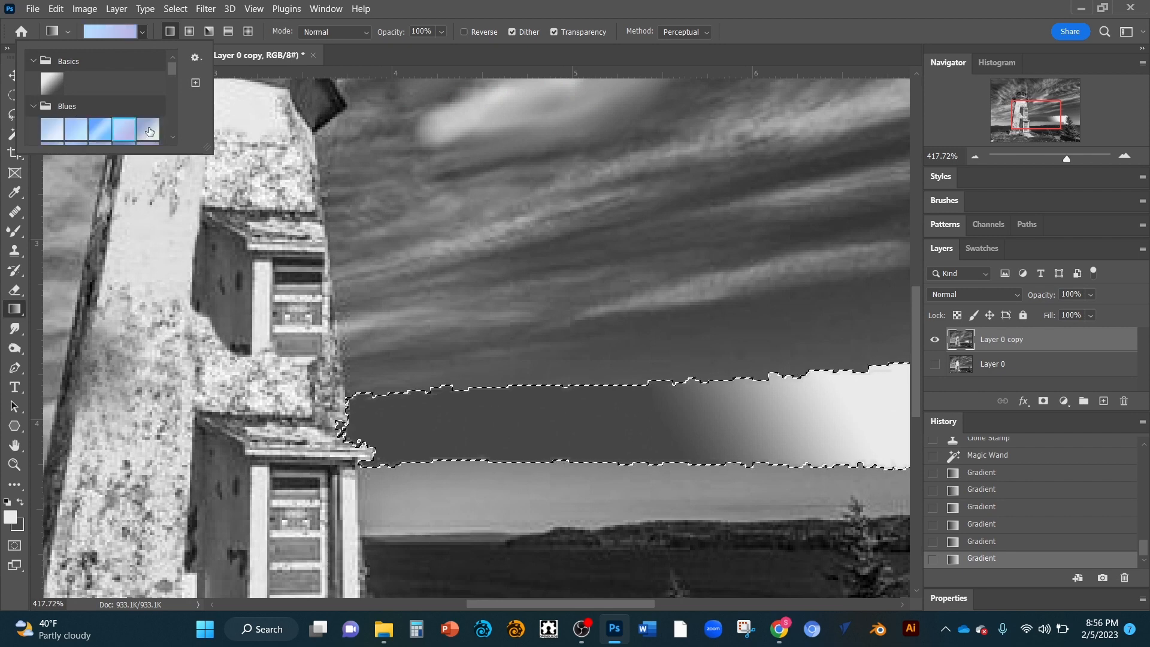
pyautogui.click(150, 131)
pyautogui.click(69, 137)
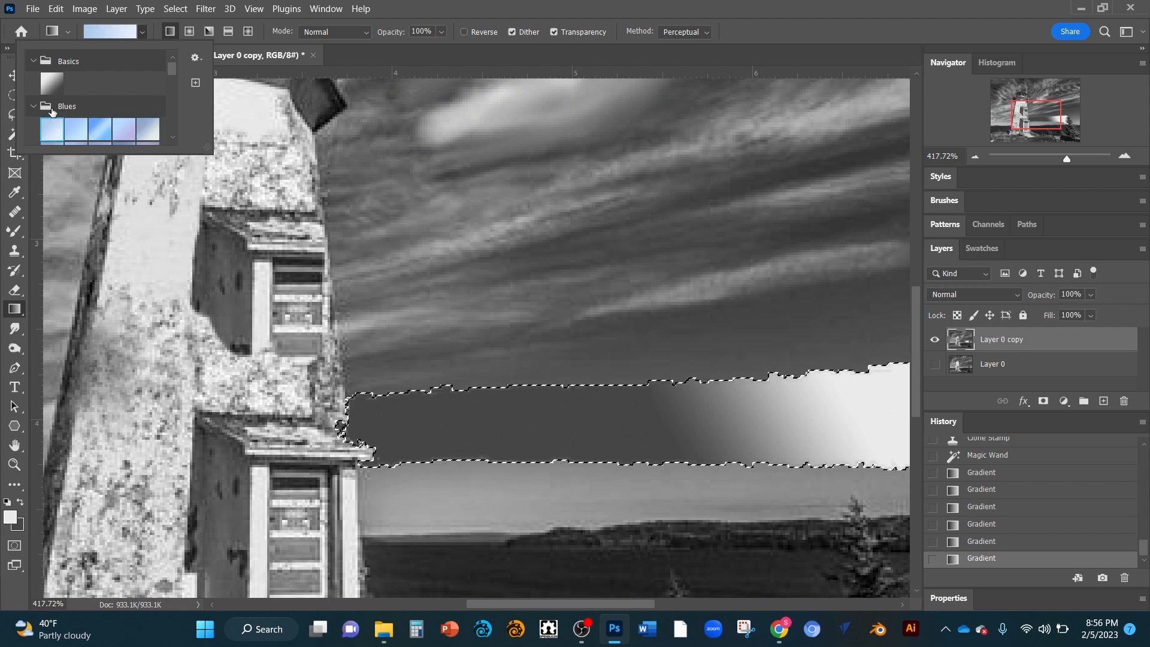
# Step: Fill the sky band with the first preset from the Cloud gradient folder
pyautogui.click(33, 106)
pyautogui.moveTo(170, 67); pyautogui.dragTo(174, 102)
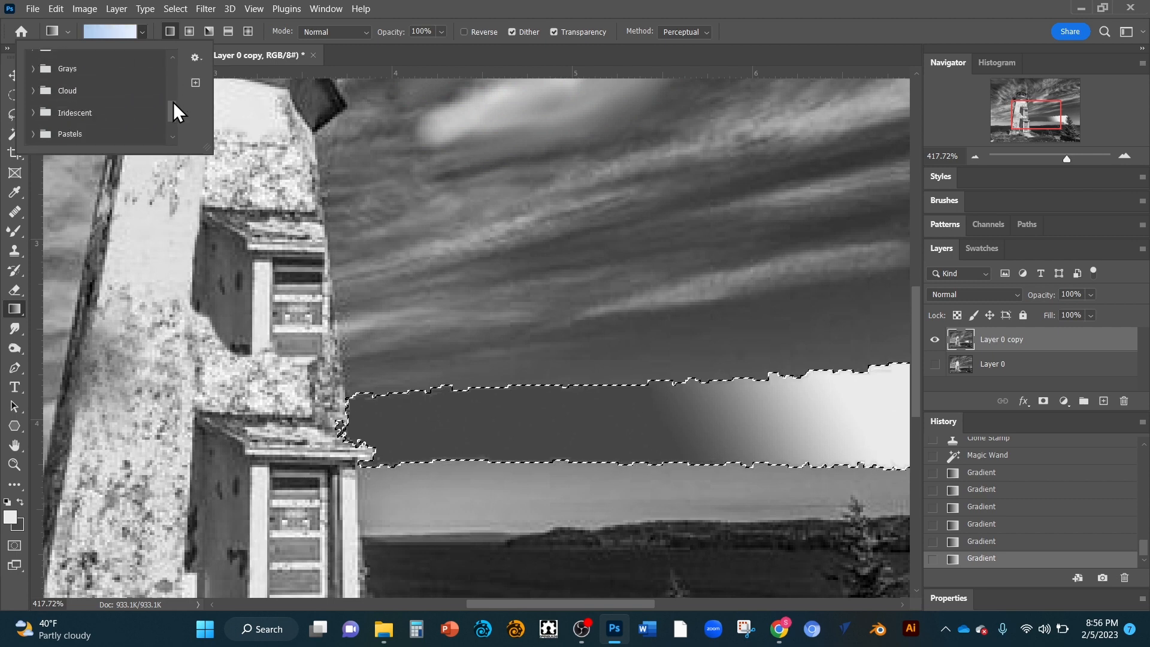
pyautogui.click(34, 91)
pyautogui.click(54, 117)
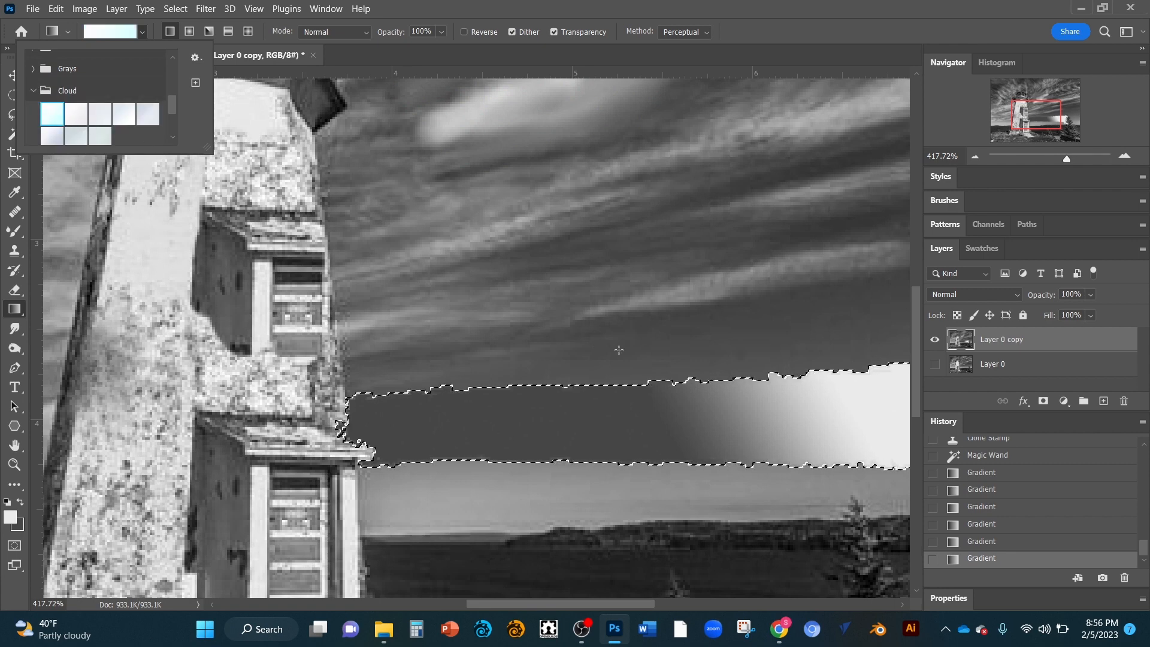
pyautogui.moveTo(879, 403); pyautogui.dragTo(393, 443)
pyautogui.moveTo(764, 429); pyautogui.dragTo(824, 418)
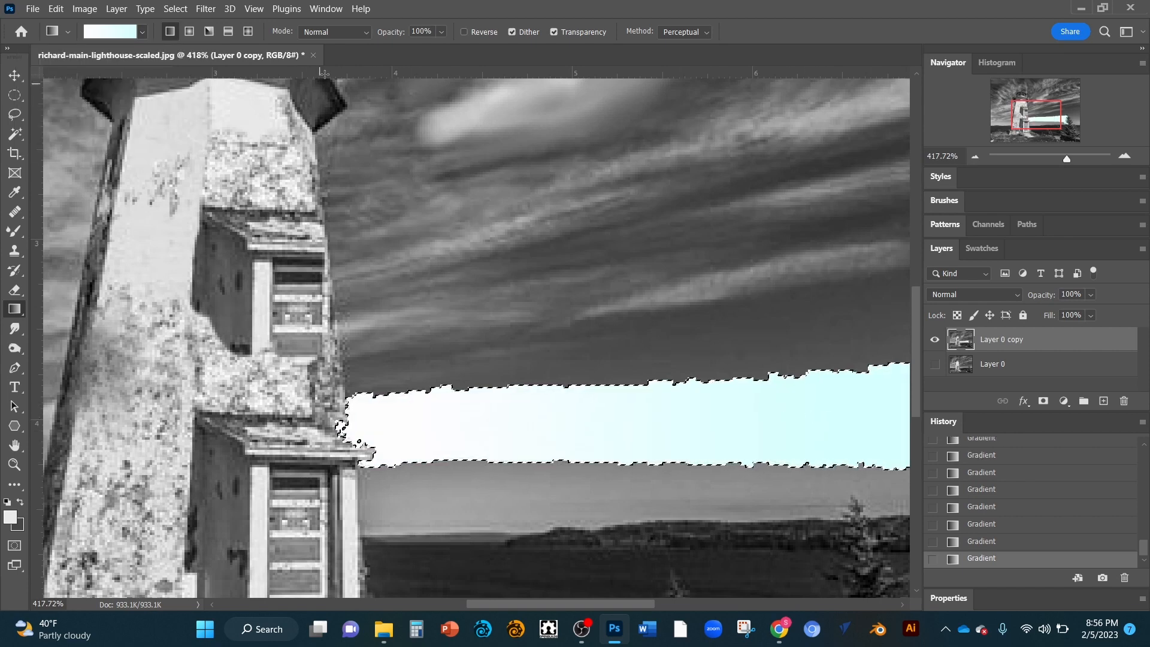
# Step: Fill the sky band with a peach gradient from the Neutrals preset folder
pyautogui.click(67, 29)
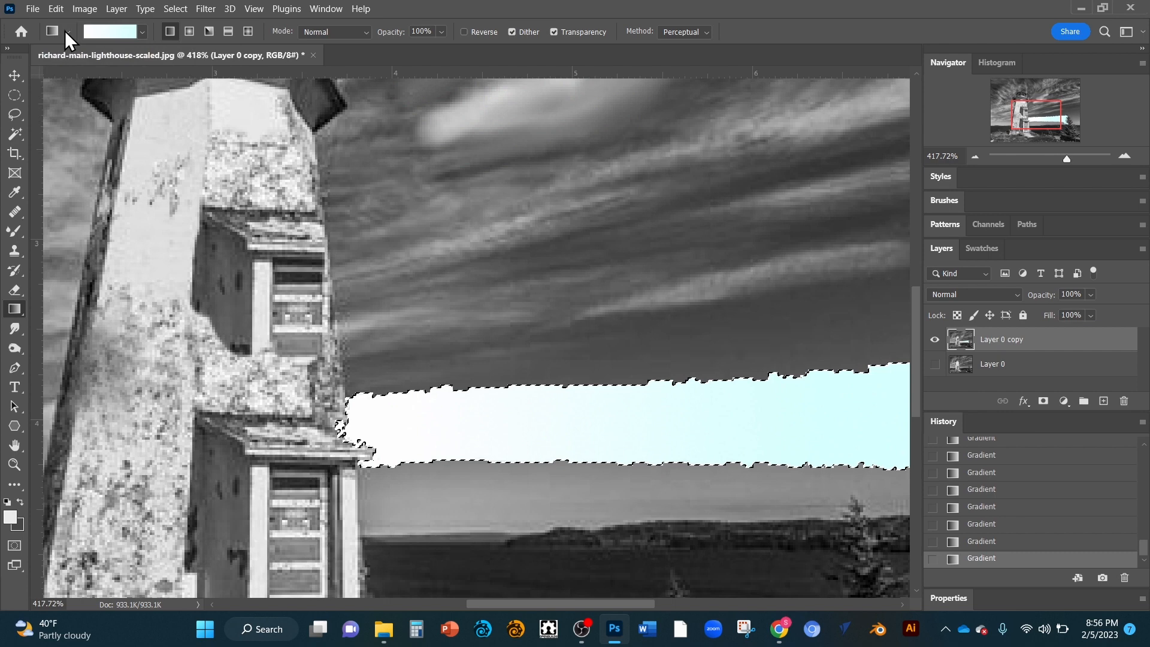
pyautogui.click(142, 32)
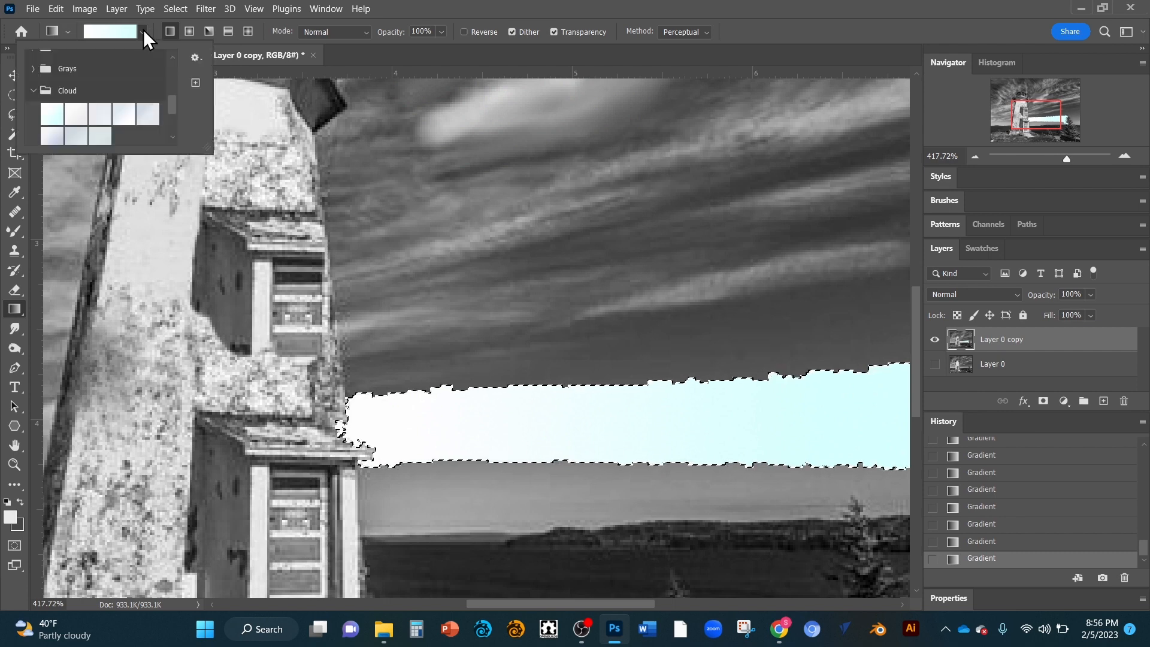
pyautogui.moveTo(171, 106); pyautogui.dragTo(167, 139)
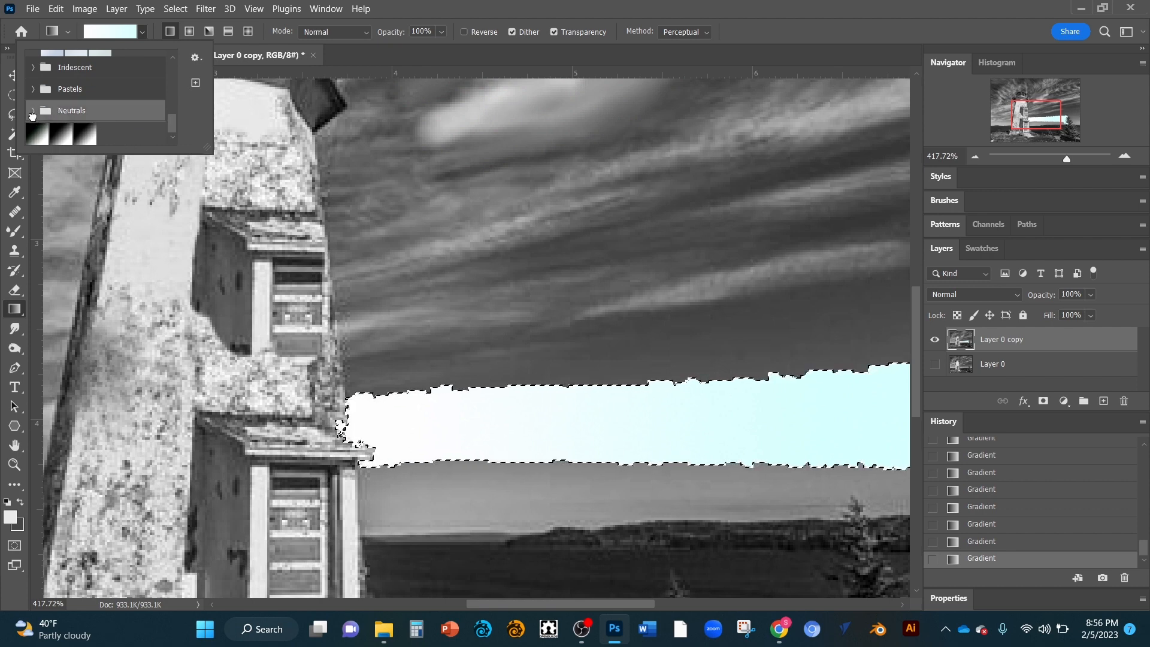
pyautogui.click(34, 111)
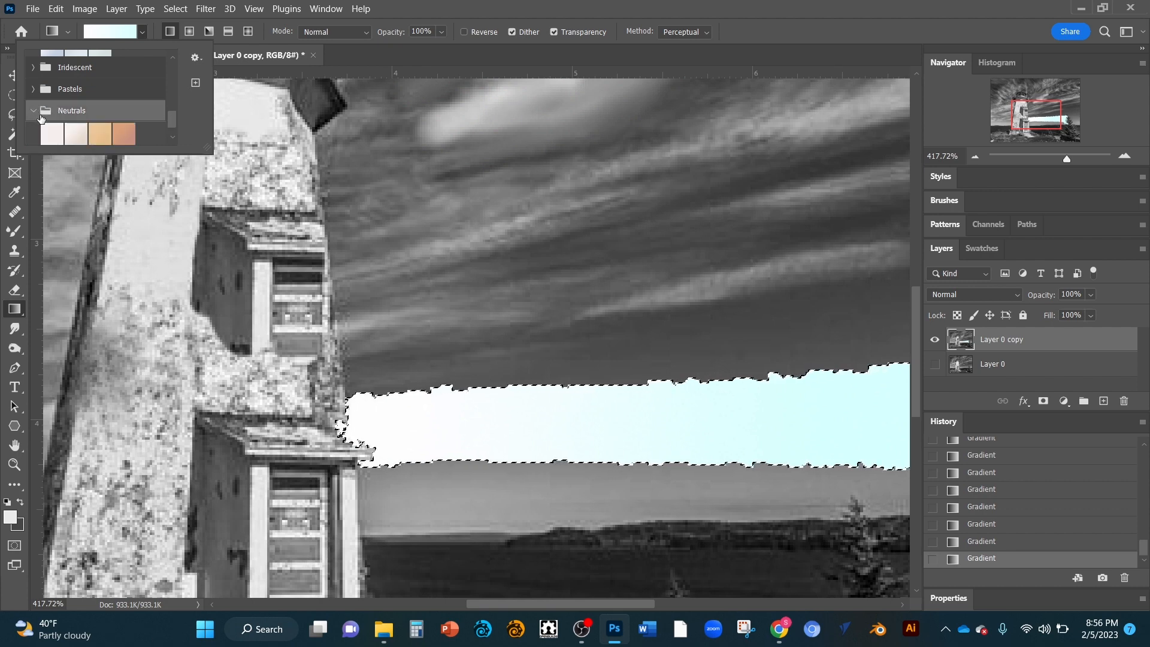
pyautogui.click(124, 136)
pyautogui.moveTo(439, 436); pyautogui.dragTo(740, 372)
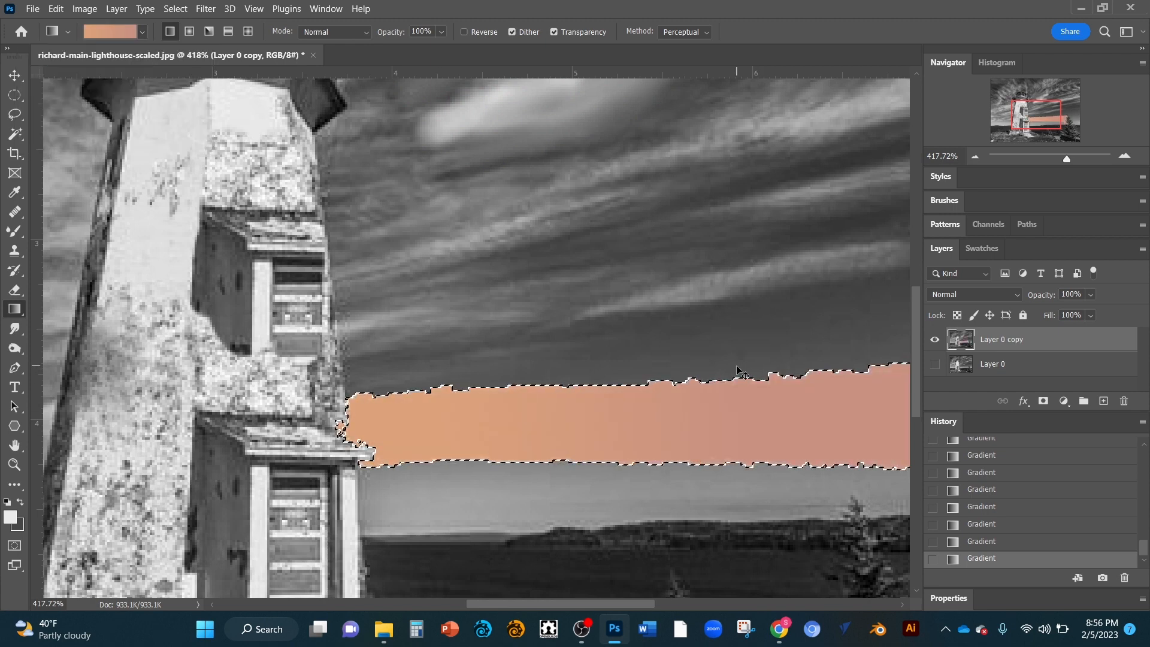
# Step: Undo the gradient fills, the sky selection and the last clone stamp
pyautogui.hotkey('ctrl', 'z')
pyautogui.hotkey('ctrl', 'z')
pyautogui.hotkey('ctrl', 'z')
pyautogui.hotkey('ctrl', 'z')
pyautogui.hotkey('ctrl', 'z')
pyautogui.hotkey('ctrl', 'z')
pyautogui.hotkey('ctrl', 'z')
pyautogui.hotkey('ctrl', 'z')
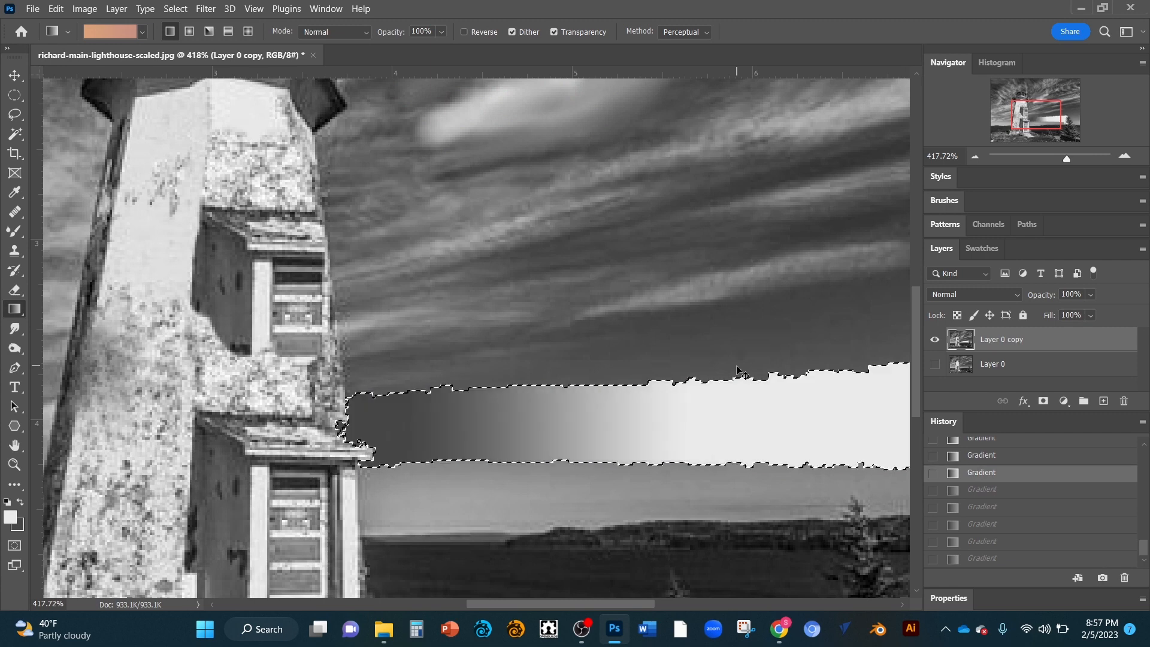
pyautogui.hotkey('ctrl', 'z')
pyautogui.hotkey('ctrl', 'z')
pyautogui.hotkey('ctrl', 'z')
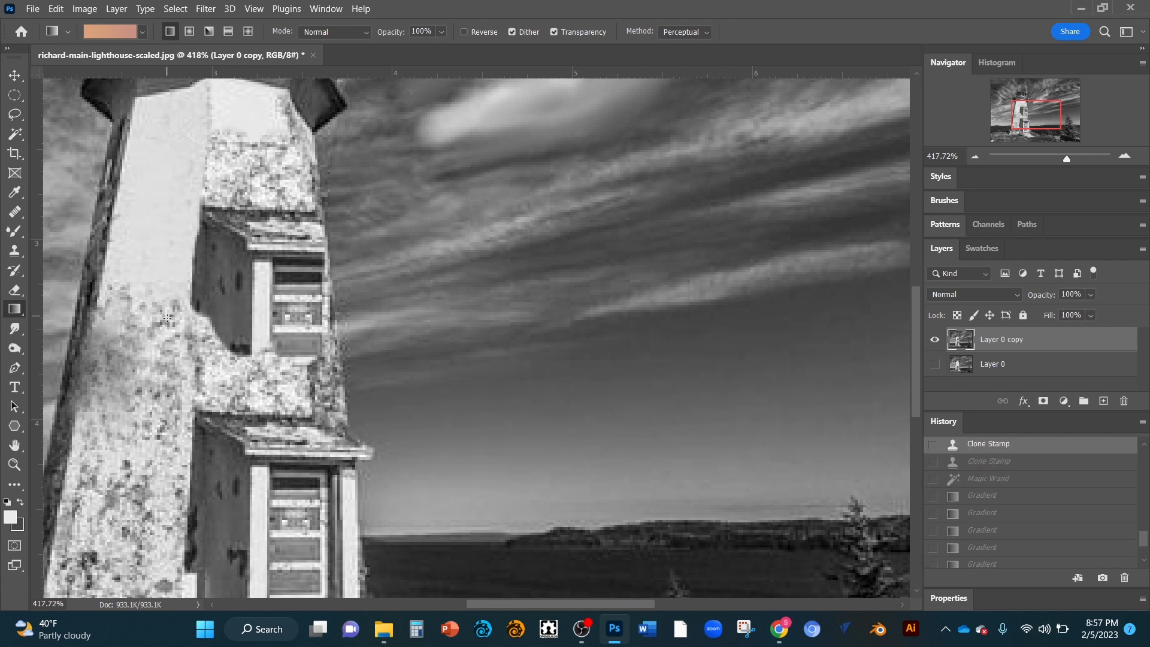
# Step: Smudge the sky beside the tower top with the Smudge tool, lowering its strength to 1%
pyautogui.click(14, 327)
pyautogui.moveTo(263, 163)
pyautogui.mouseDown()
pyautogui.moveTo(384, 144)
pyautogui.moveTo(655, 187)
pyautogui.moveTo(352, 187)
pyautogui.moveTo(525, 117)
pyautogui.moveTo(460, 167)
pyautogui.moveTo(563, 120)
pyautogui.moveTo(455, 144)
pyautogui.mouseUp()
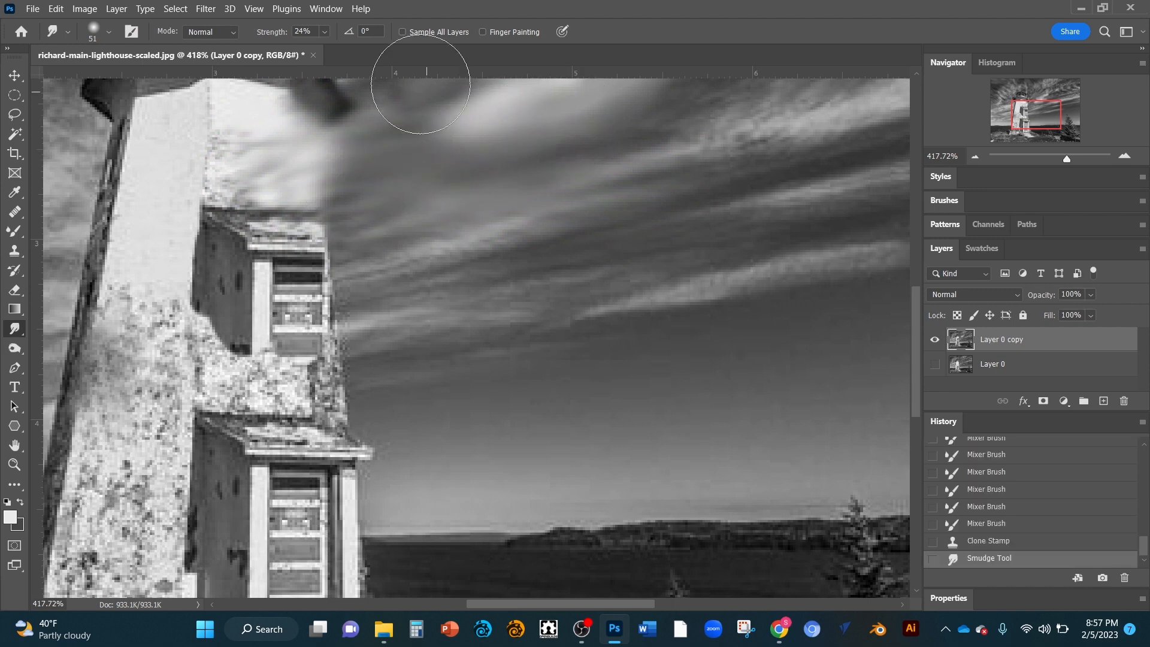
pyautogui.click(326, 31)
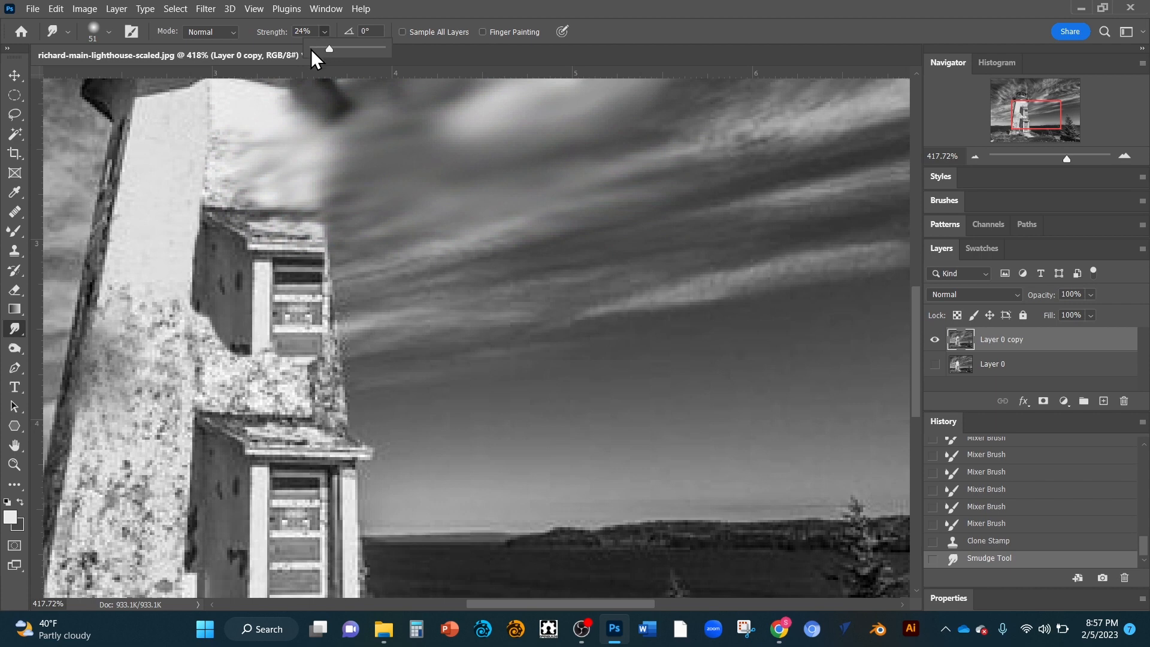
pyautogui.click(311, 49)
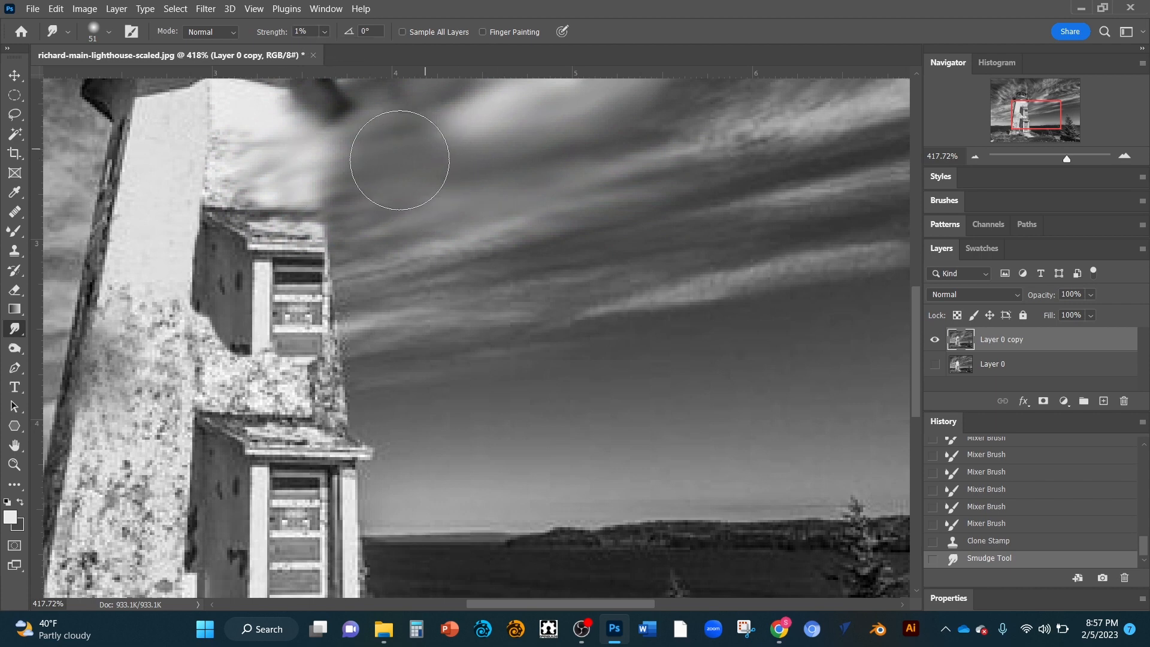
pyautogui.moveTo(400, 160); pyautogui.dragTo(422, 156)
# Step: Raise the Smudge strength to 97% and smudge down across the upper tower
pyautogui.click(324, 32)
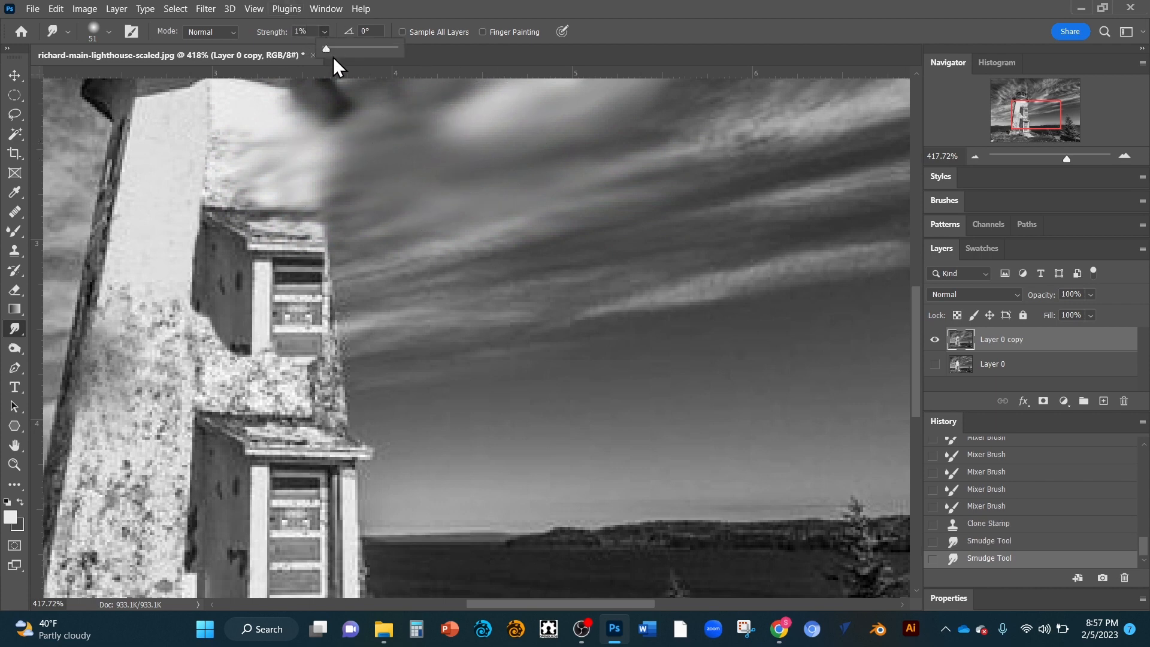
pyautogui.click(393, 53)
pyautogui.moveTo(385, 116)
pyautogui.mouseDown()
pyautogui.moveTo(468, 157)
pyautogui.moveTo(540, 131)
pyautogui.moveTo(503, 158)
pyautogui.moveTo(343, 220)
pyautogui.moveTo(670, 139)
pyautogui.moveTo(443, 217)
pyautogui.moveTo(519, 200)
pyautogui.moveTo(356, 197)
pyautogui.moveTo(188, 213)
pyautogui.moveTo(105, 247)
pyautogui.moveTo(390, 204)
pyautogui.moveTo(325, 218)
pyautogui.mouseUp()
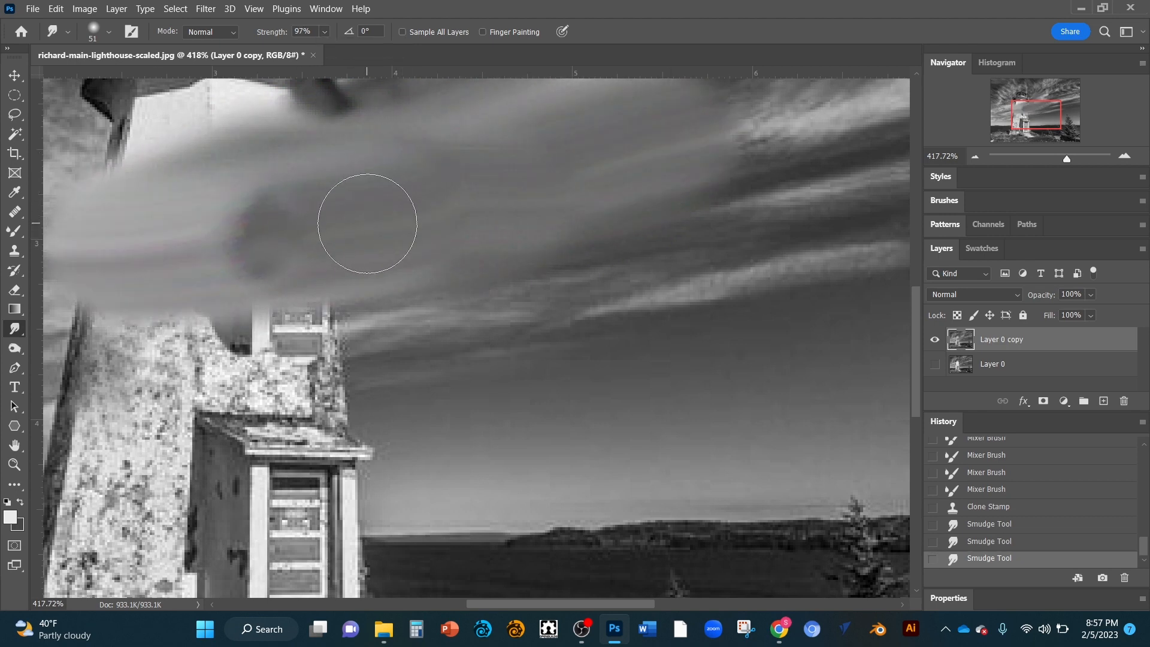
# Step: Undo the smudge strokes, the clone stamp and several Mixer Brush strokes
pyautogui.hotkey('ctrl', 'z')
pyautogui.hotkey('ctrl', 'z')
pyautogui.hotkey('ctrl', 'z')
pyautogui.hotkey('ctrl', 'z')
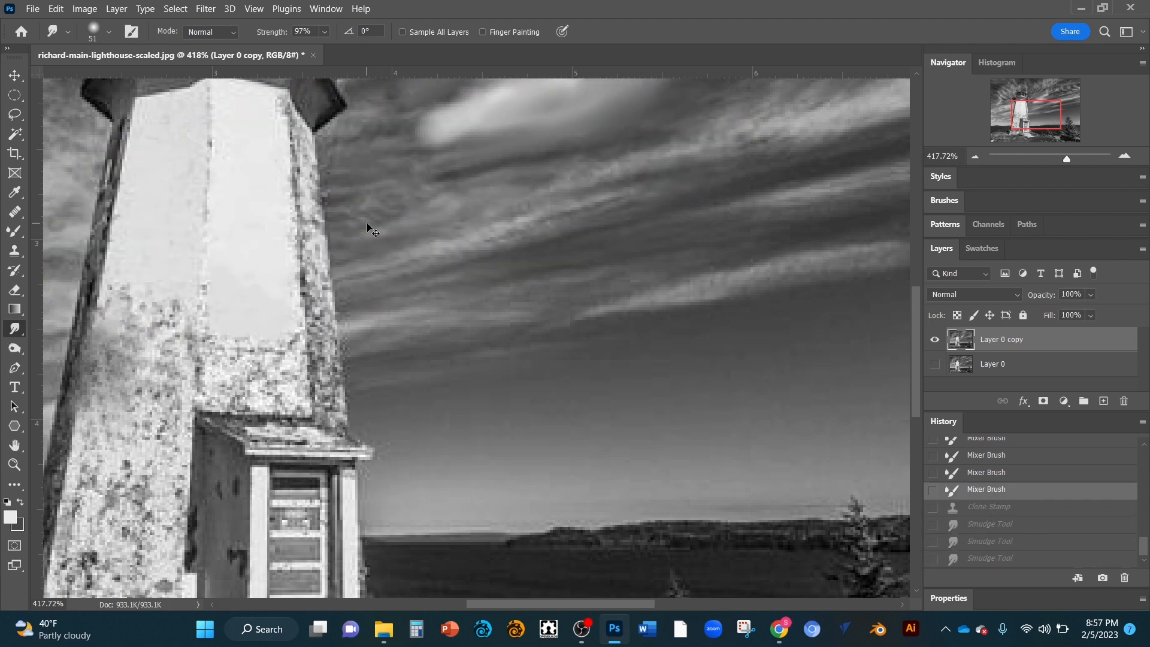
pyautogui.hotkey('ctrl', 'z')
pyautogui.hotkey('ctrl', 'z')
pyautogui.hotkey('ctrl', 'z')
pyautogui.hotkey('ctrl', 'z')
pyautogui.hotkey('ctrl', 'z')
pyautogui.hotkey('ctrl', 'z')
pyautogui.hotkey('ctrl', 'z')
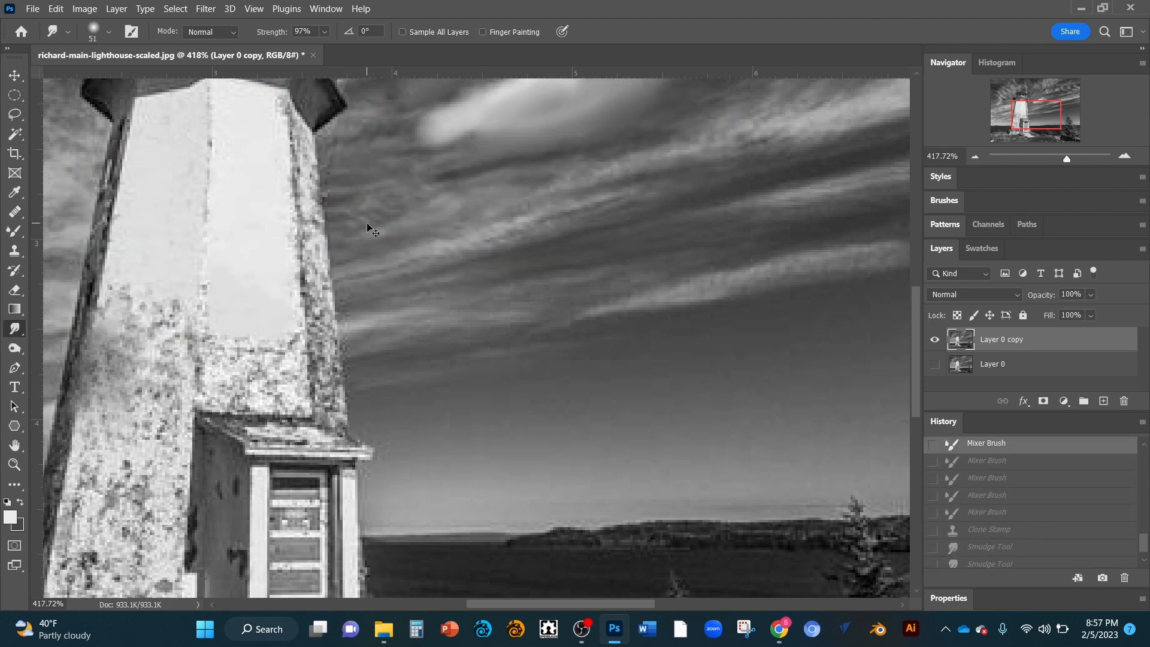
pyautogui.hotkey('ctrl', 'z')
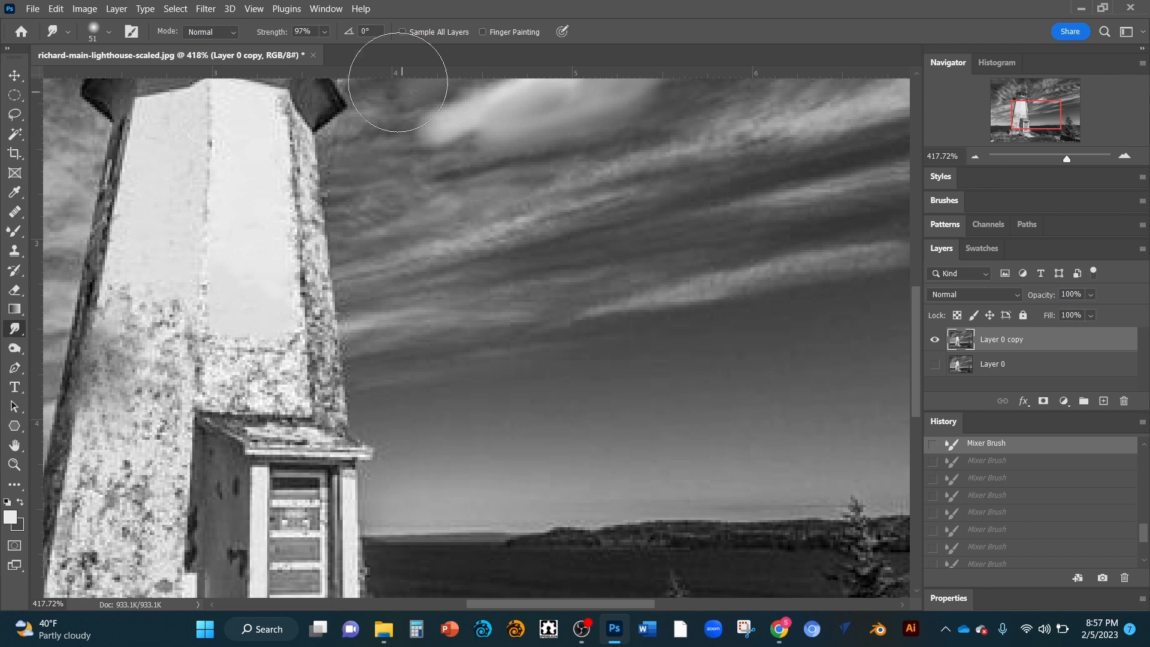
# Step: Set the Smudge brush size to 12 px and smudge the left edge of the upper cloud
pyautogui.rightClick(435, 136)
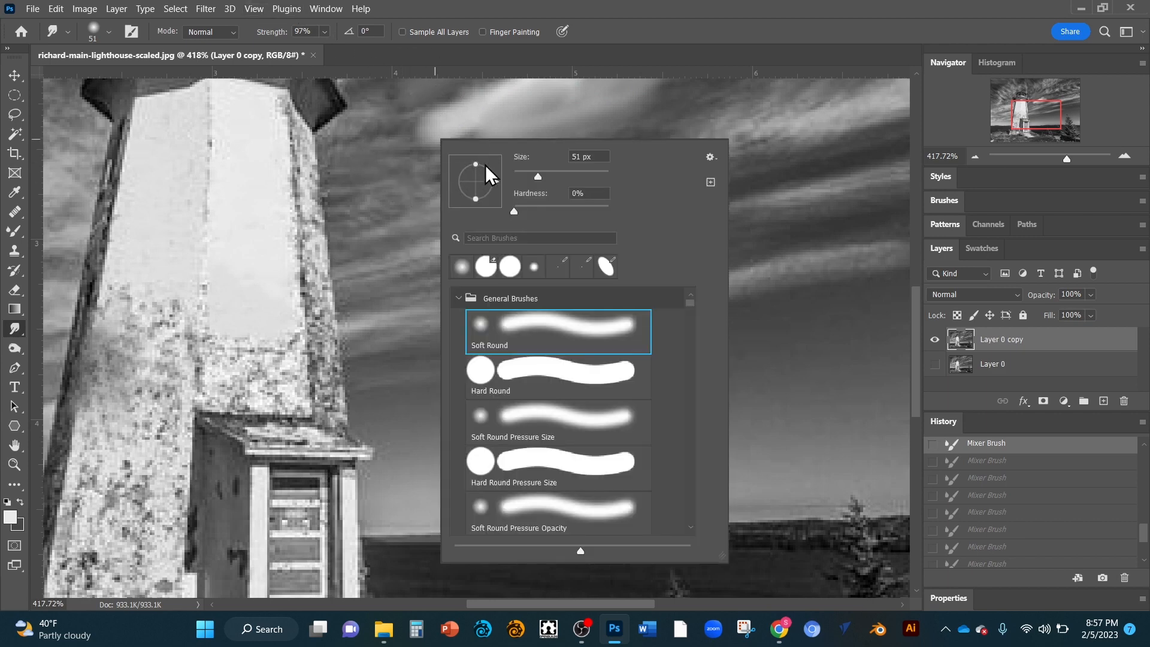
pyautogui.moveTo(537, 176); pyautogui.dragTo(518, 176)
pyautogui.press('Return')
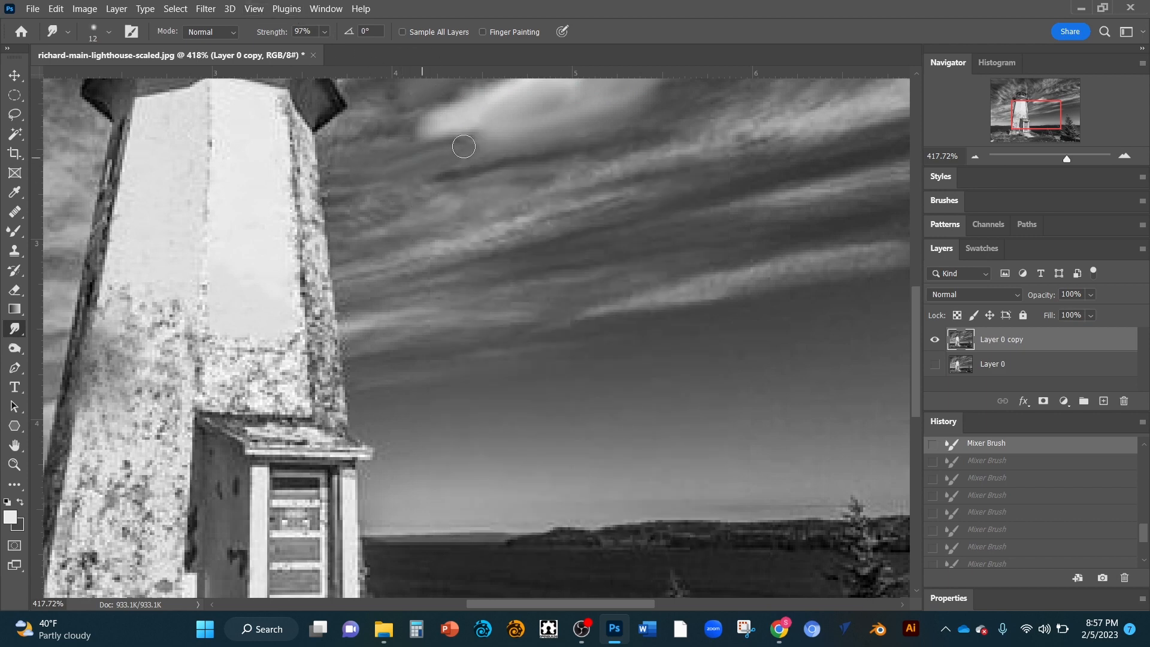
pyautogui.moveTo(463, 146)
pyautogui.mouseDown()
pyautogui.moveTo(514, 130)
pyautogui.moveTo(456, 153)
pyautogui.moveTo(513, 132)
pyautogui.moveTo(433, 139)
pyautogui.mouseUp()
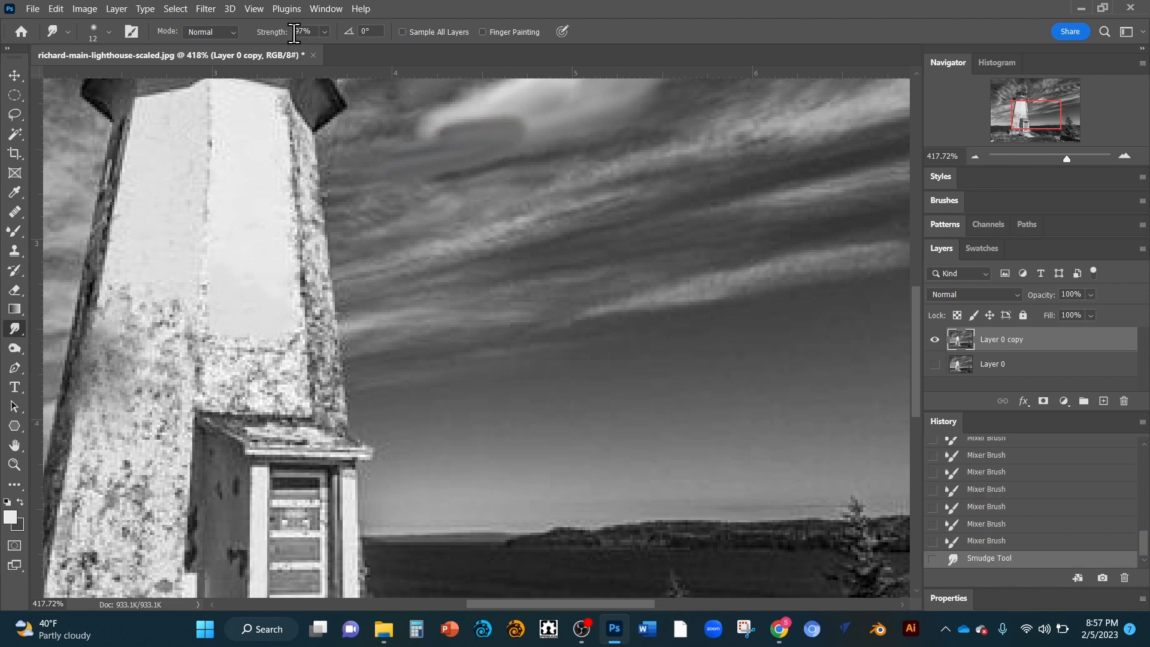
# Step: Lower the Smudge strength to 37% and smudge the cloud's left edge again
pyautogui.click(324, 31)
pyautogui.moveTo(324, 46); pyautogui.dragTo(299, 48)
pyautogui.moveTo(479, 143)
pyautogui.mouseDown()
pyautogui.moveTo(556, 116)
pyautogui.moveTo(447, 156)
pyautogui.moveTo(531, 112)
pyautogui.moveTo(382, 151)
pyautogui.moveTo(455, 129)
pyautogui.mouseUp()
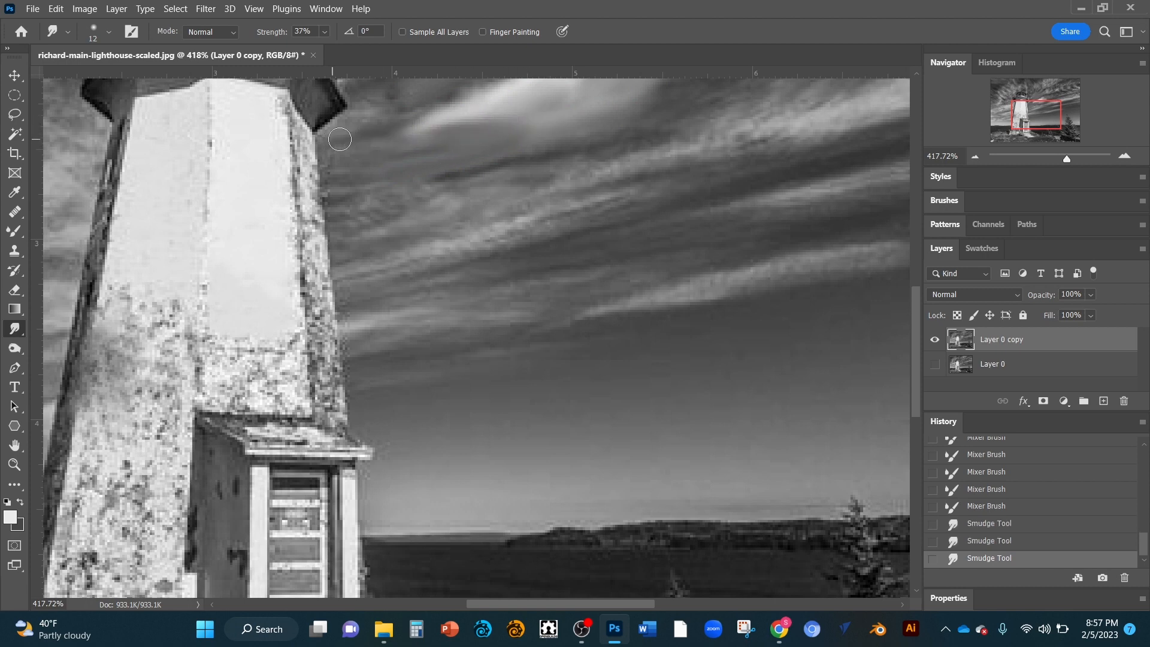
# Step: Smudge along the upper cloud's left edge near the tower top and across its lighter streak
pyautogui.moveTo(340, 139); pyautogui.dragTo(333, 140)
pyautogui.moveTo(434, 129)
pyautogui.mouseDown()
pyautogui.moveTo(390, 139)
pyautogui.moveTo(493, 123)
pyautogui.moveTo(346, 136)
pyautogui.mouseUp()
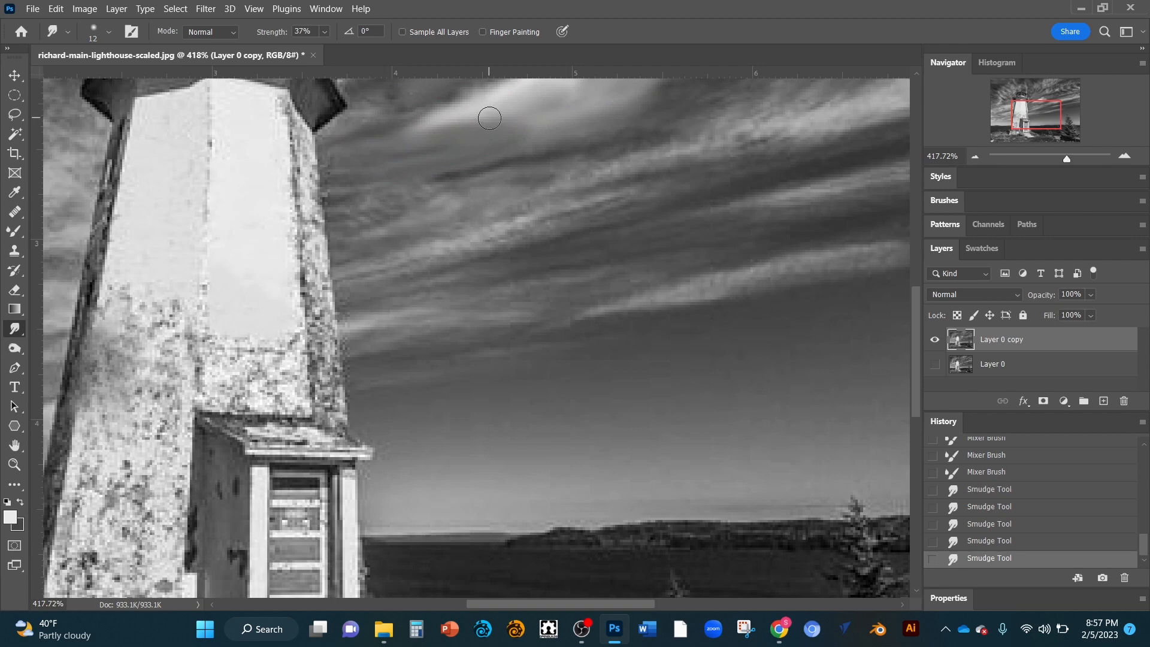
pyautogui.moveTo(489, 118)
pyautogui.mouseDown()
pyautogui.moveTo(377, 144)
pyautogui.moveTo(429, 135)
pyautogui.mouseUp()
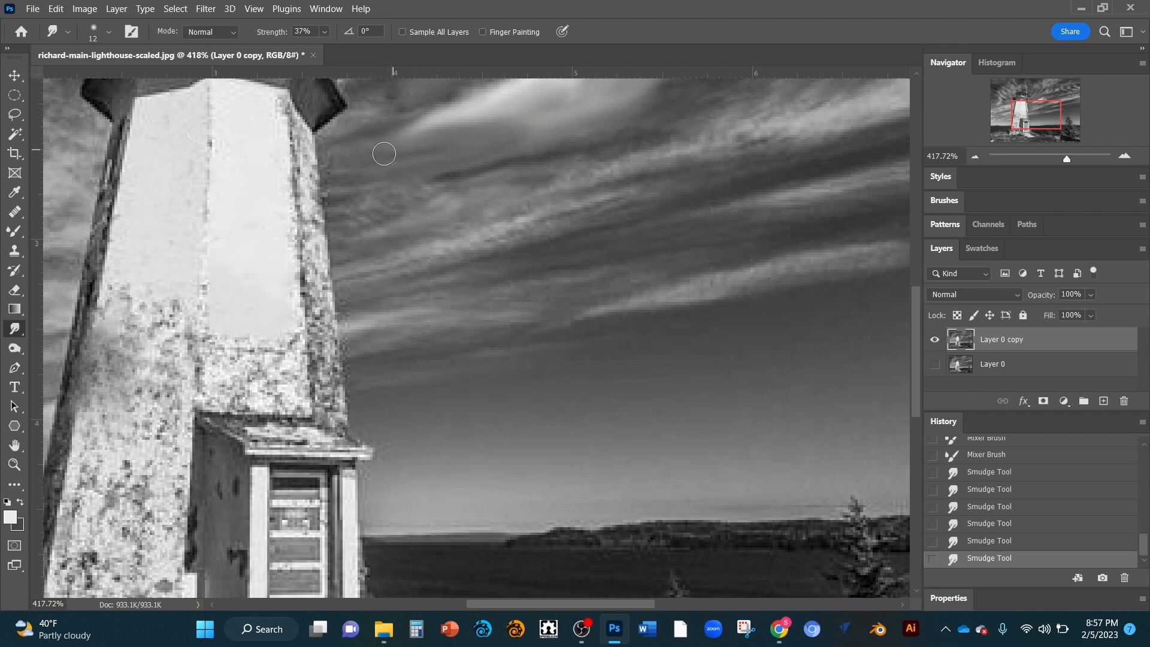
# Step: Switch to the Blur tool and blur the streaky clouds across the upper sky
pyautogui.click(21, 328)
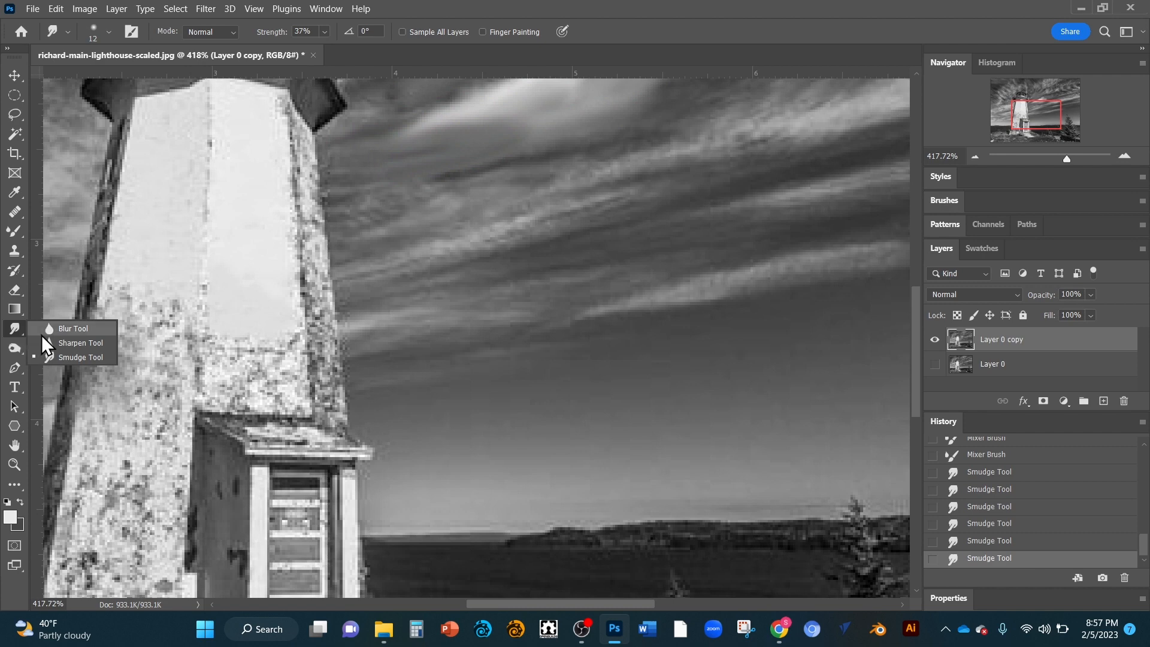
pyautogui.click(57, 329)
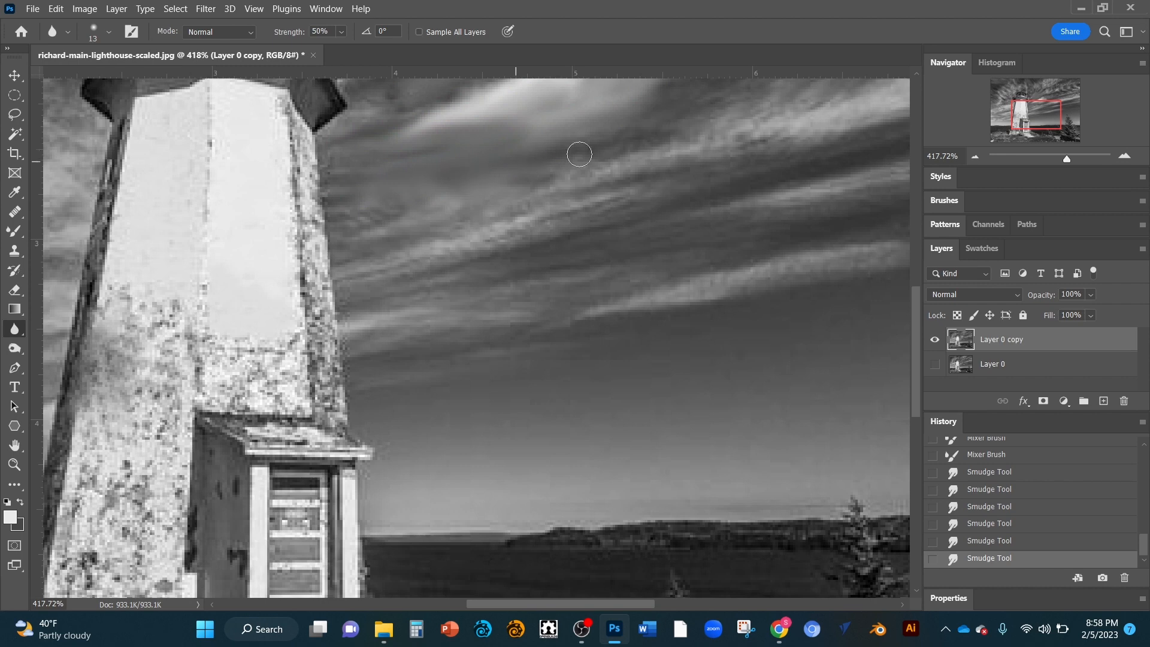
pyautogui.moveTo(482, 187)
pyautogui.mouseDown()
pyautogui.moveTo(551, 154)
pyautogui.moveTo(534, 146)
pyautogui.mouseUp()
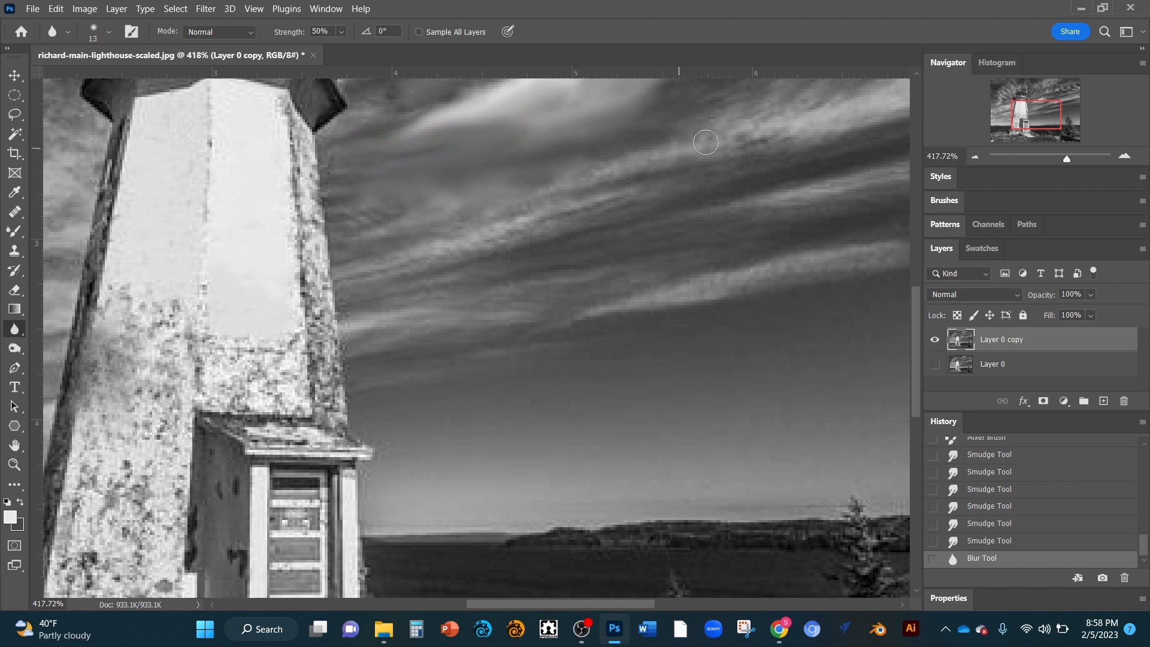
pyautogui.moveTo(665, 153)
pyautogui.mouseDown()
pyautogui.moveTo(544, 189)
pyautogui.moveTo(666, 156)
pyautogui.moveTo(527, 209)
pyautogui.moveTo(638, 167)
pyautogui.moveTo(527, 191)
pyautogui.moveTo(577, 209)
pyautogui.moveTo(522, 233)
pyautogui.mouseUp()
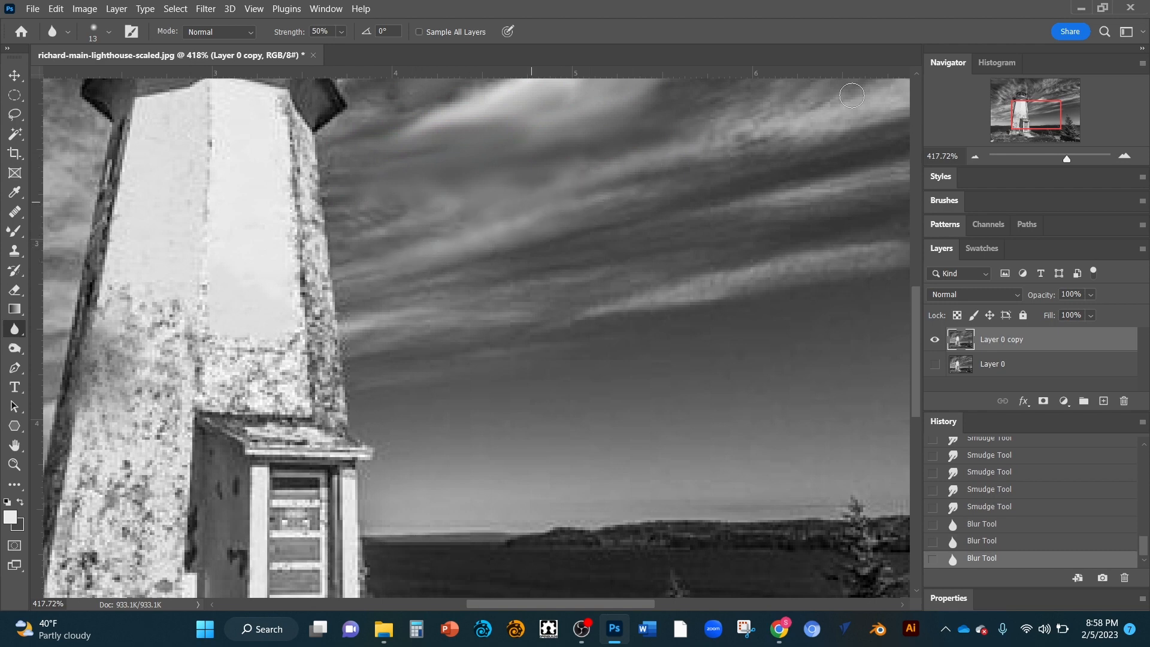
pyautogui.moveTo(726, 140)
pyautogui.mouseDown()
pyautogui.moveTo(683, 157)
pyautogui.moveTo(711, 160)
pyautogui.mouseUp()
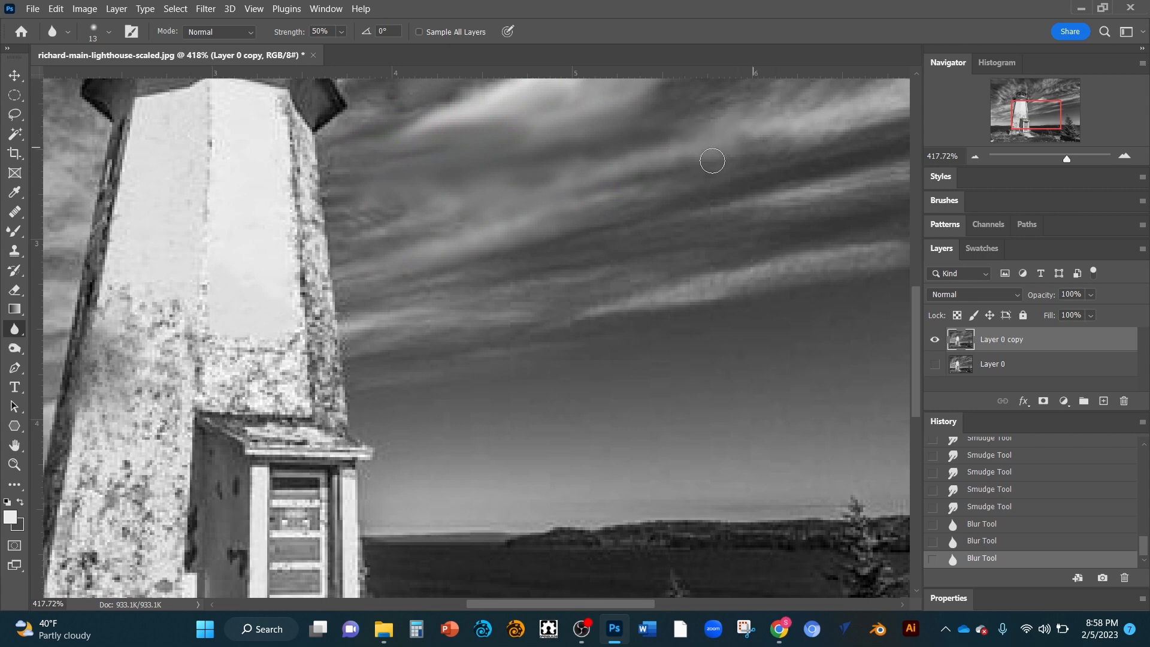